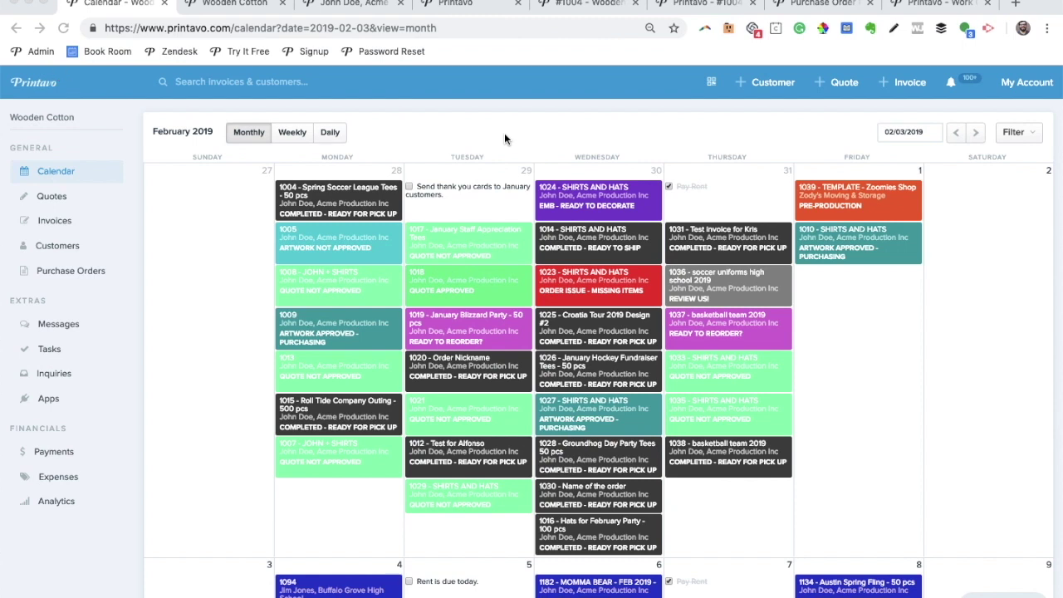
- Look over the user roles, invoices and tasks pages, then return to the job calendar
left_click(239, 7)
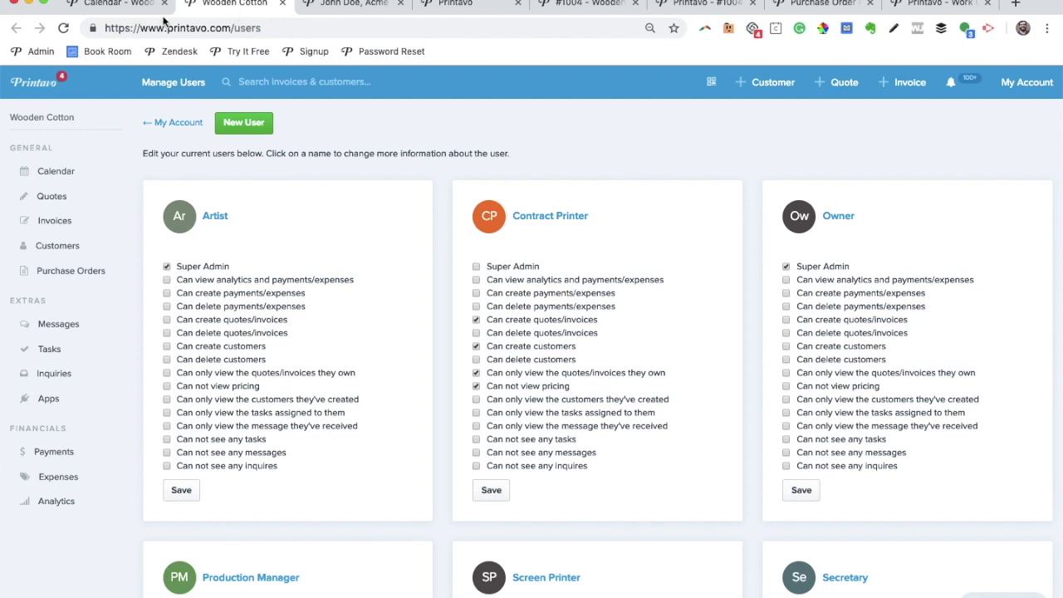
left_click(117, 6)
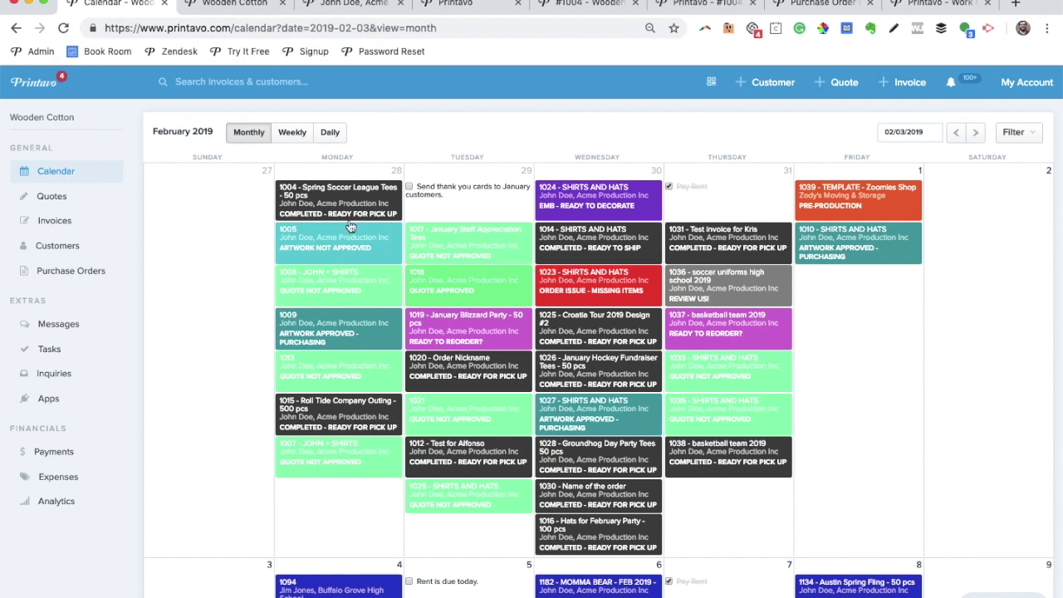
left_click(107, 215)
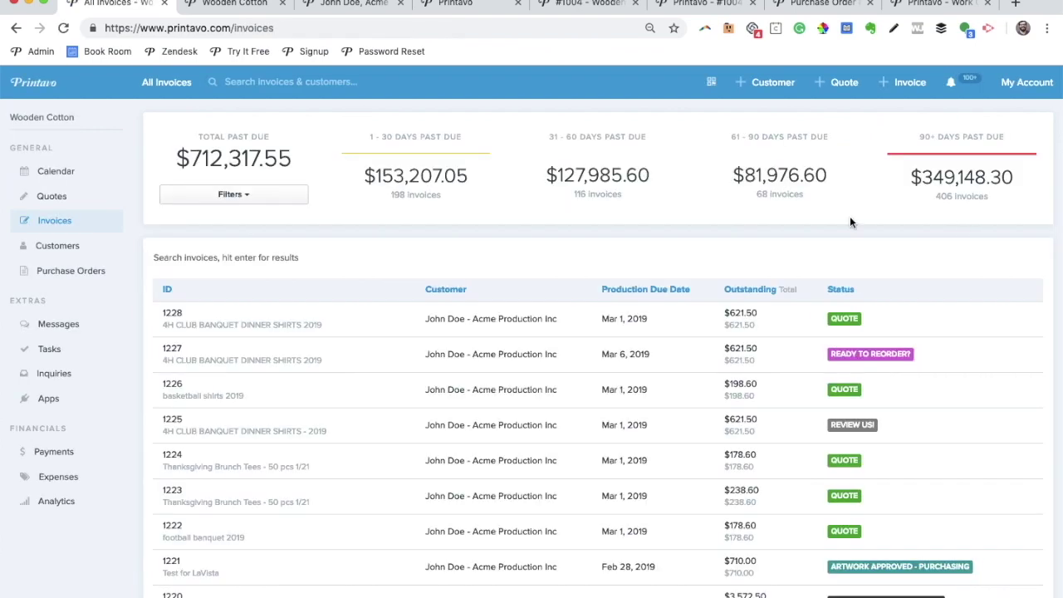
left_click(64, 355)
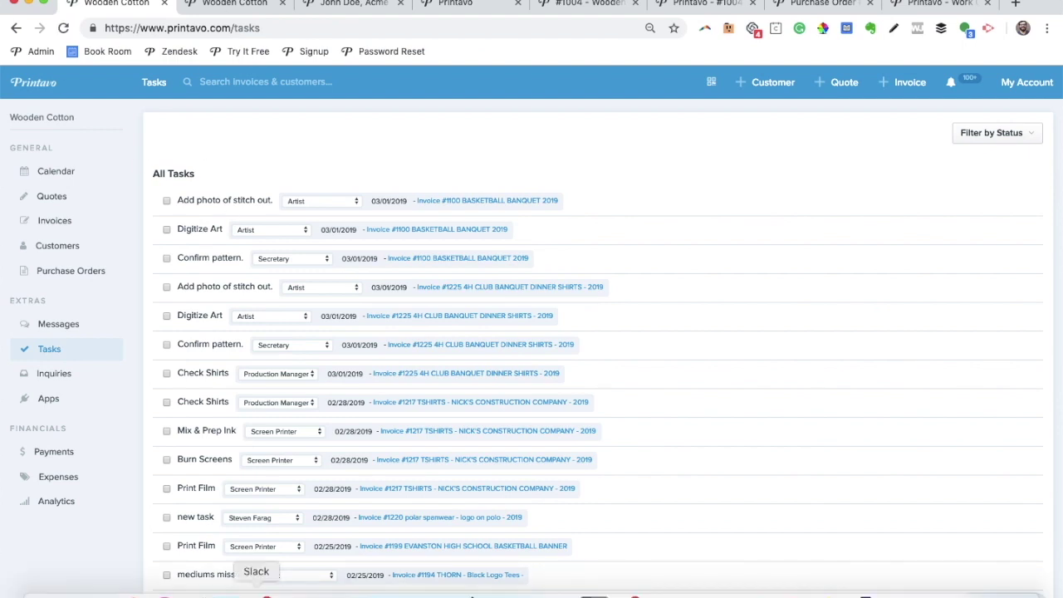
left_click(45, 176)
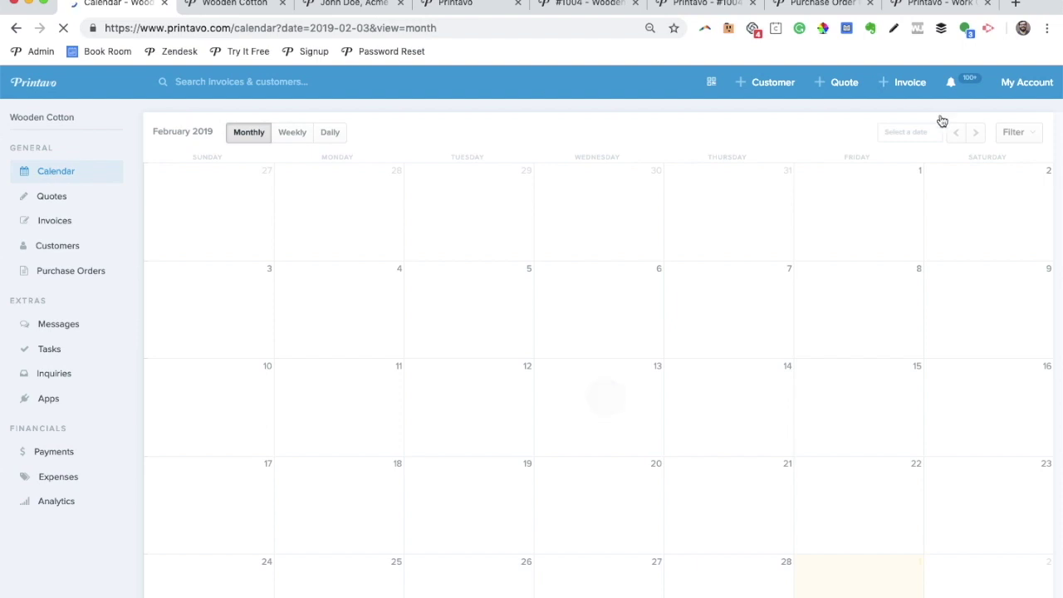
- Clear every status filter and show only QUOTE jobs on the calendar
left_click(1021, 135)
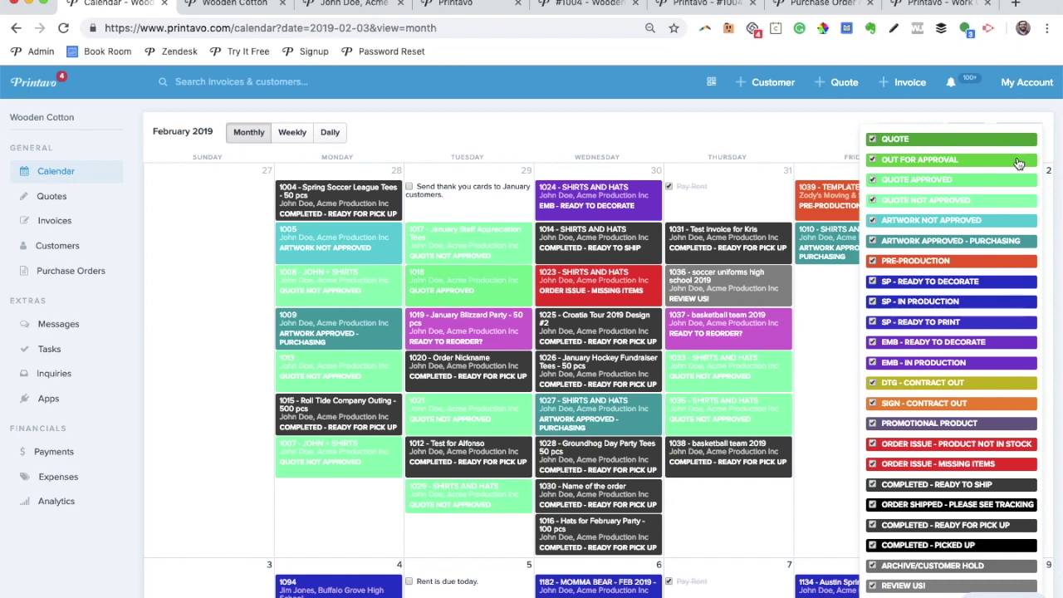
scroll(954, 332, "down", 3)
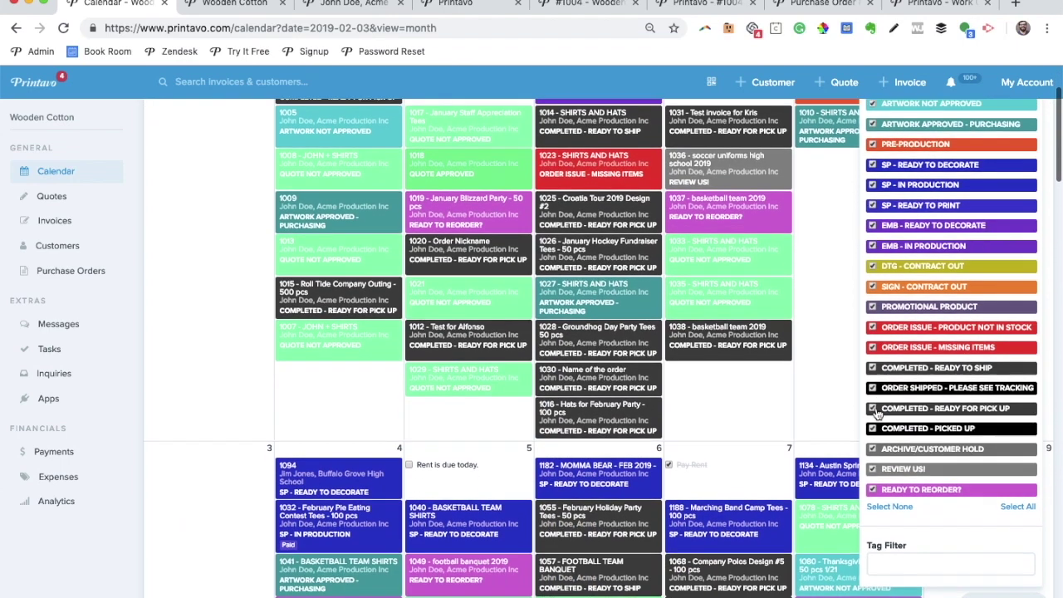
left_click(888, 500)
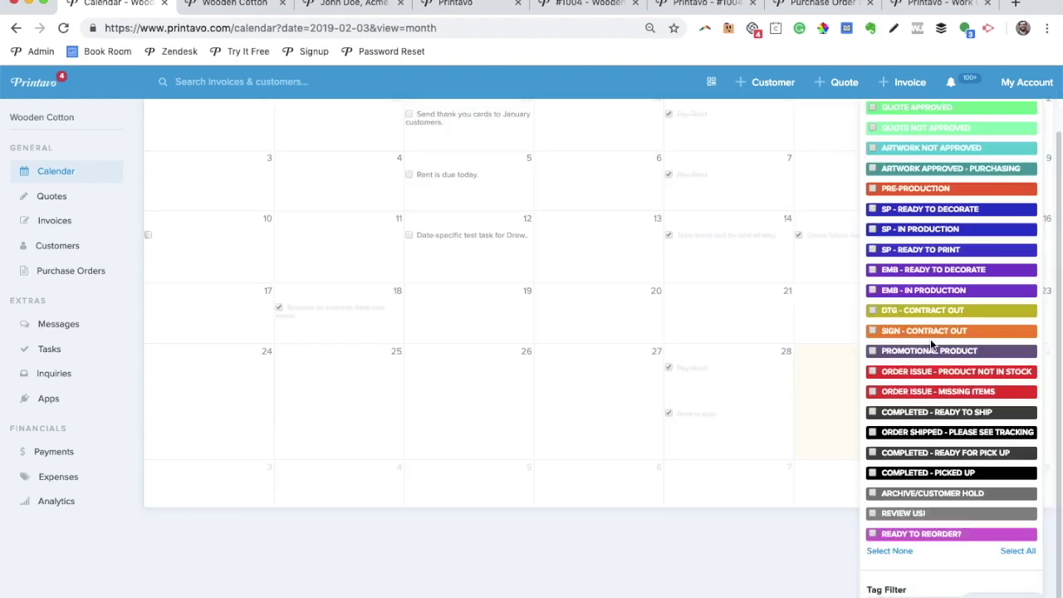
scroll(930, 339, "up", 3)
left_click(871, 140)
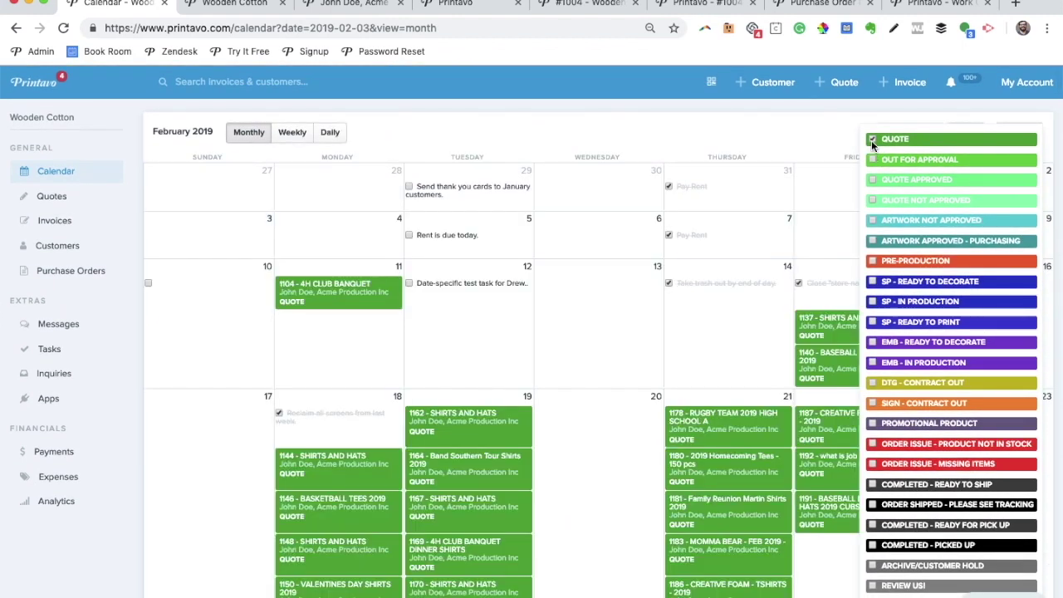
- Show only SP - READY TO DECORATE jobs and move job 1184 to Tuesday the 5th
left_click(871, 139)
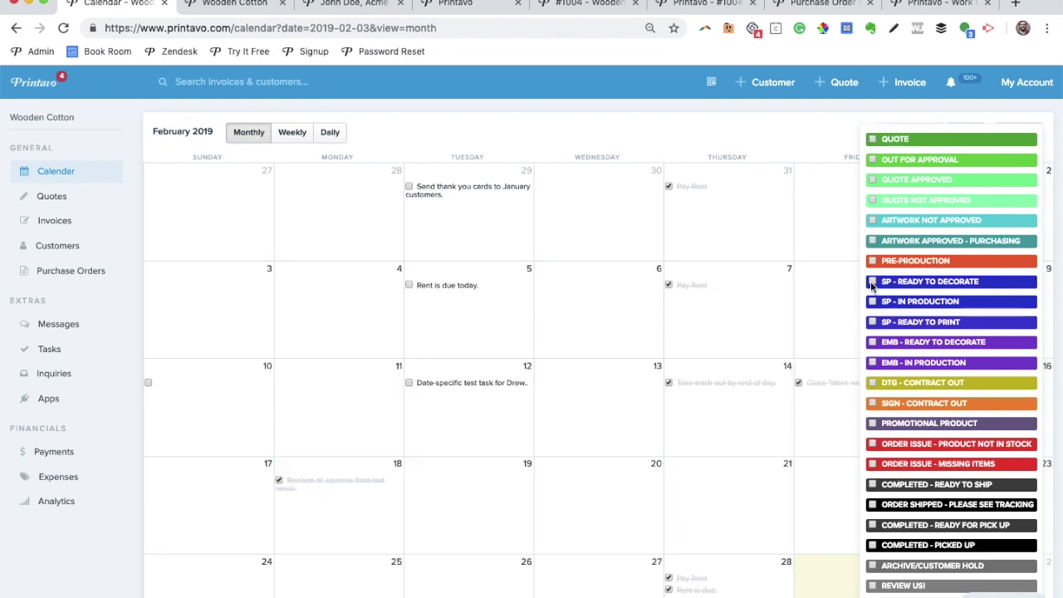
left_click(871, 283)
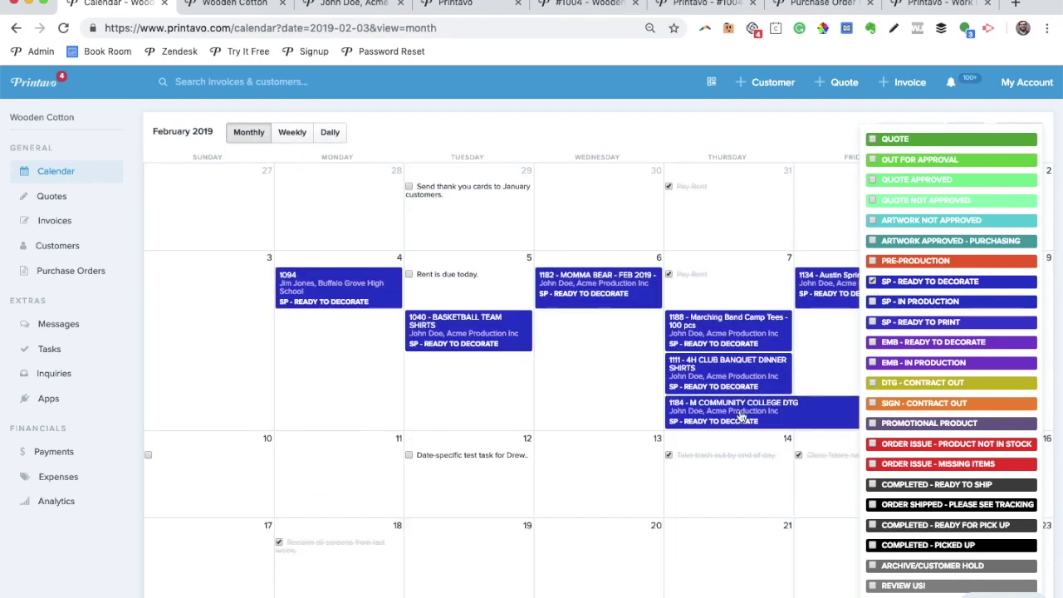
left_click_drag(739, 415, 469, 405)
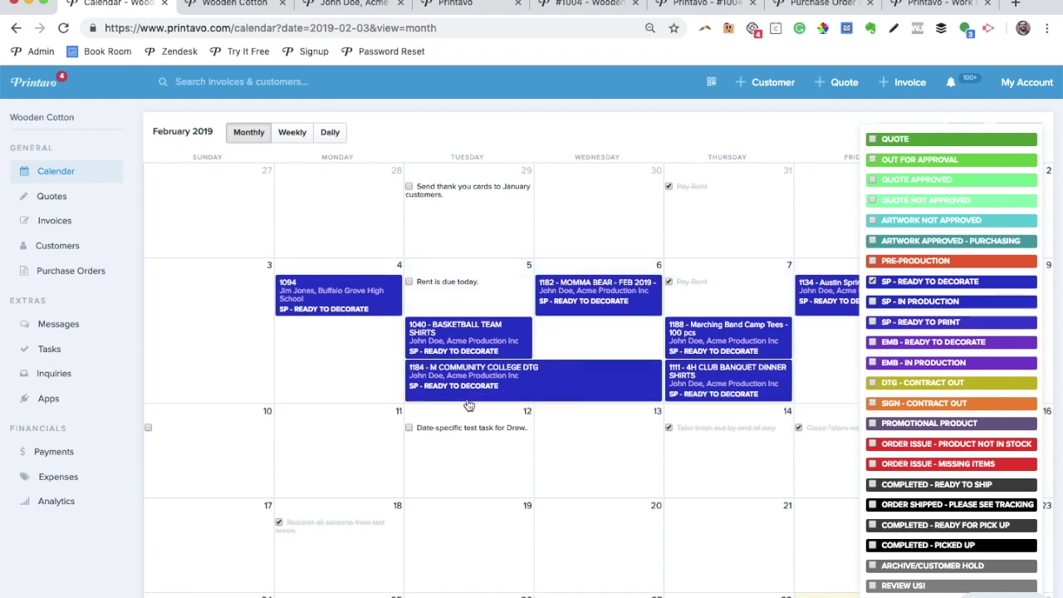
- Filter the calendar to QUOTE and QUOTE NOT APPROVED jobs
left_click(872, 281)
left_click(872, 138)
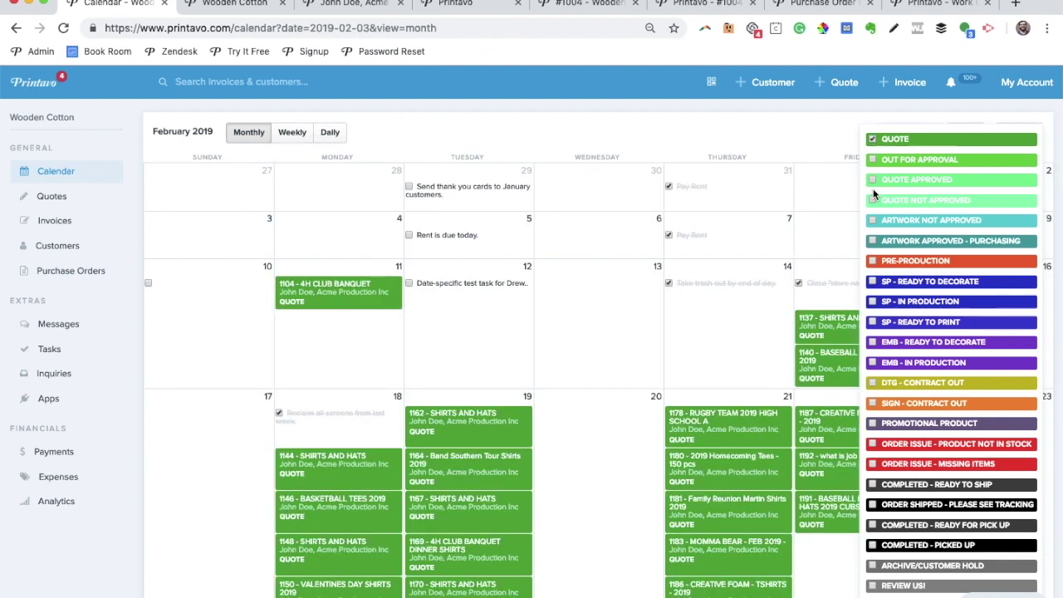
left_click(871, 200)
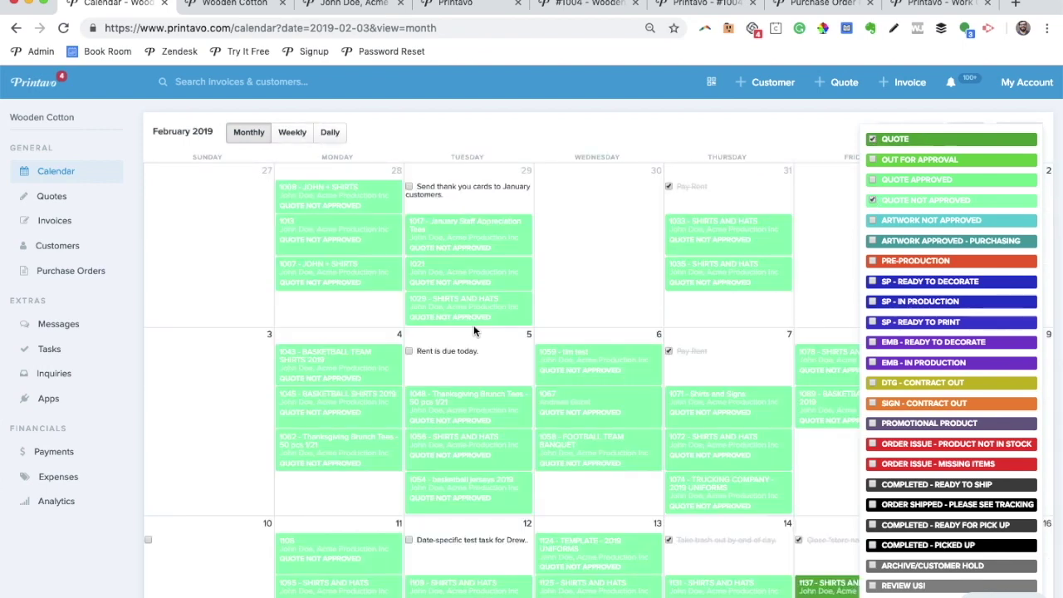
scroll(473, 330, "down", 5)
- Set job #1162 Shirts and Hats to QUOTE NOT APPROVED and close its details
left_click(473, 329)
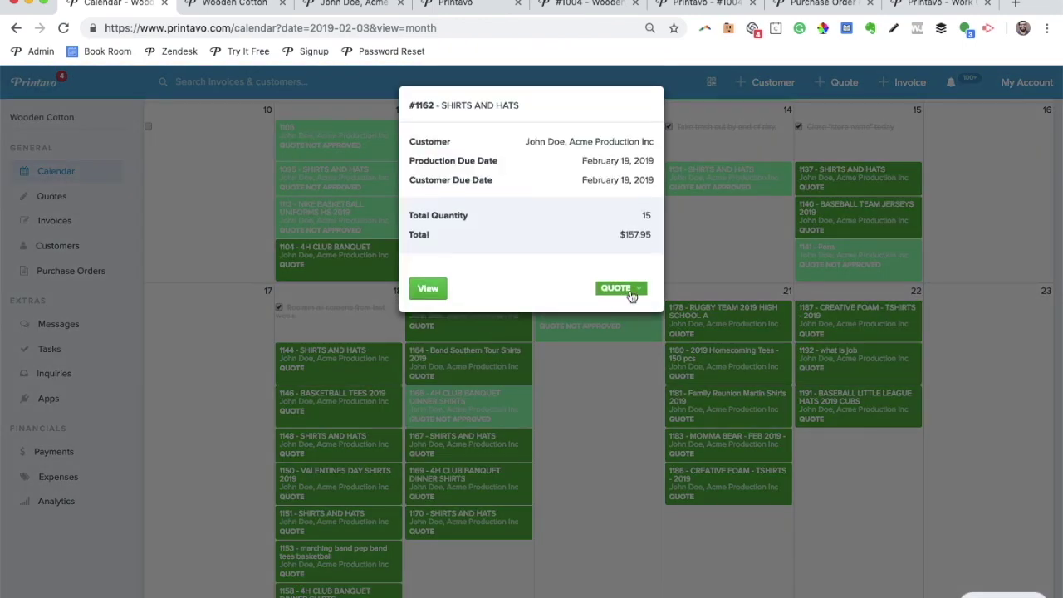
left_click(631, 294)
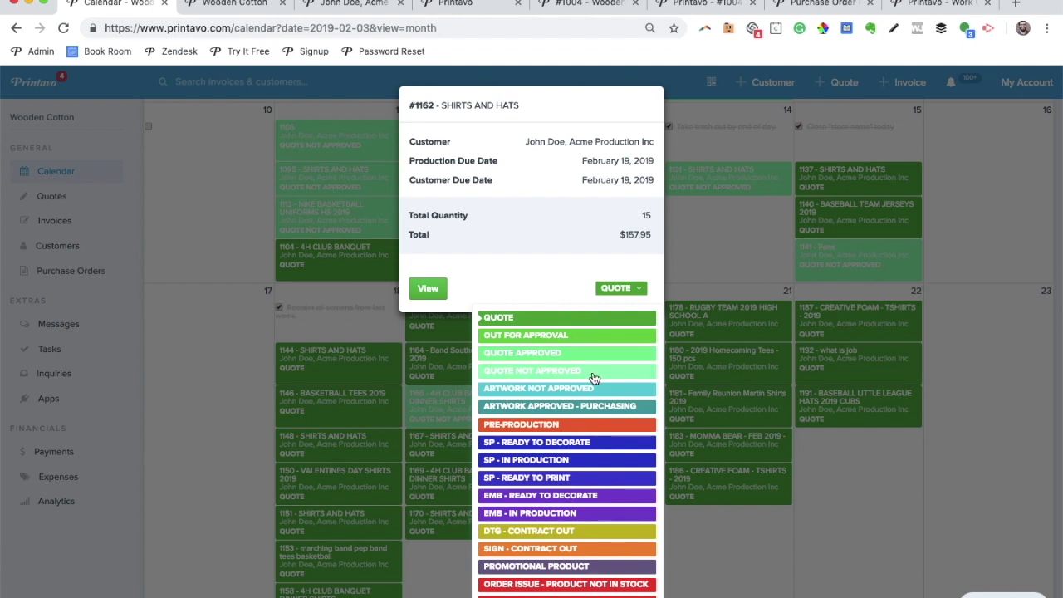
left_click(594, 375)
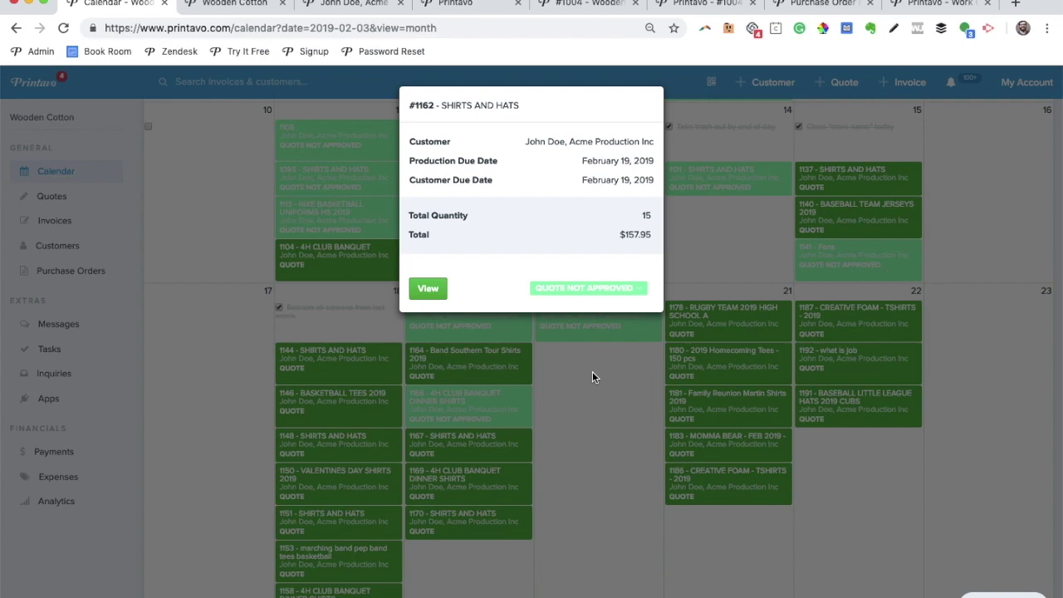
left_click(622, 407)
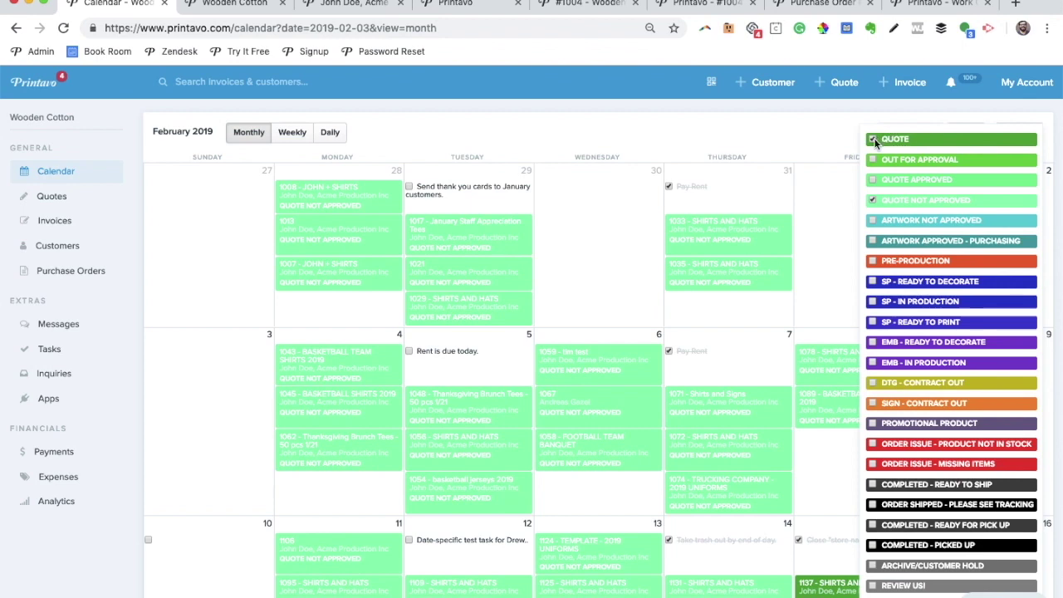
- Step the status filter through the artwork statuses, ending on PRE-PRODUCTION jobs only
left_click(870, 200)
left_click(872, 220)
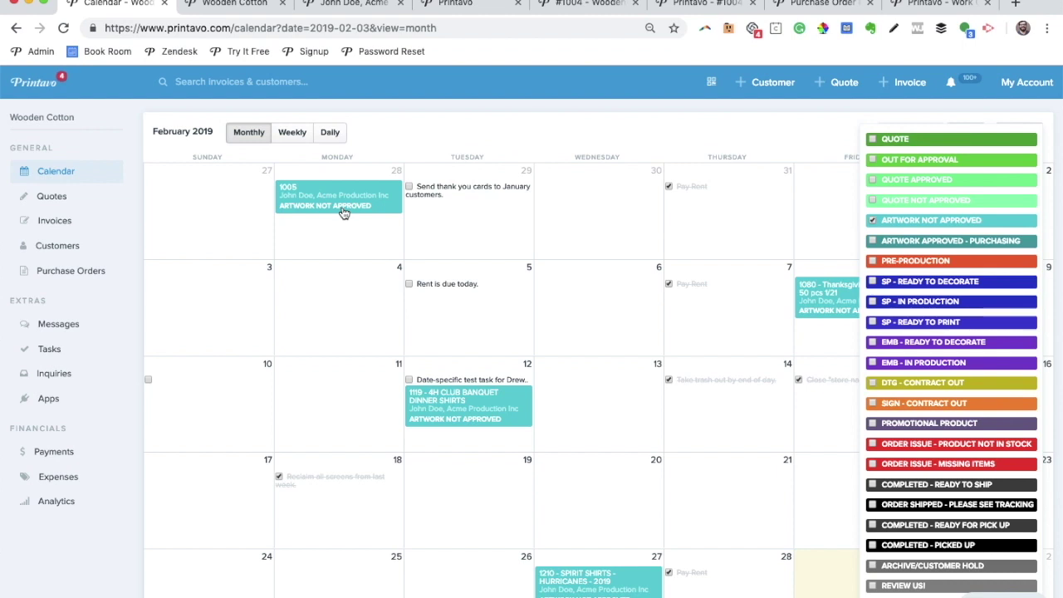
left_click(873, 220)
left_click(872, 240)
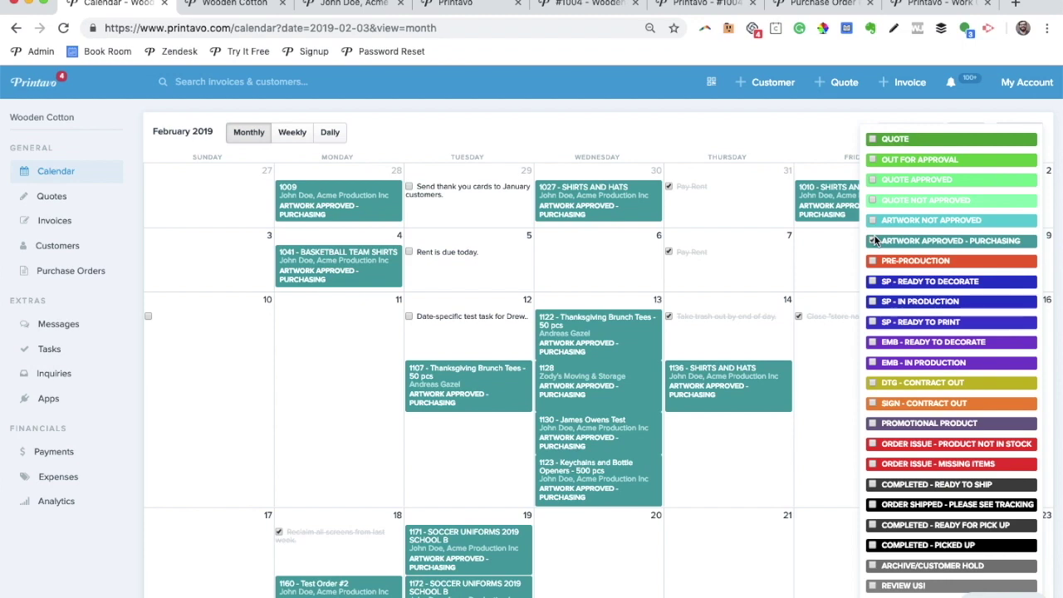
left_click(872, 241)
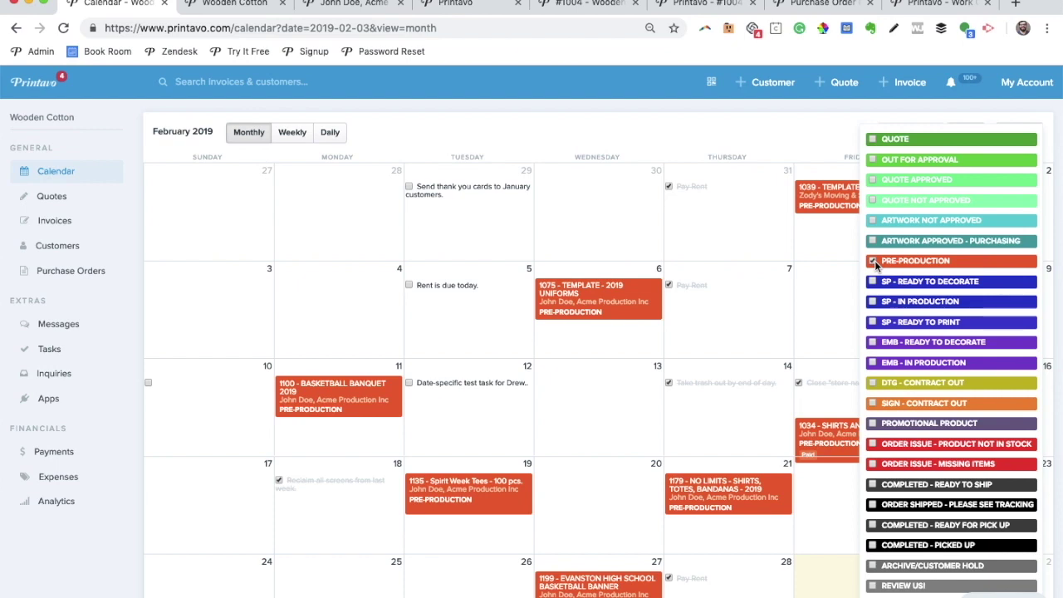
- Tick all of job #1075's tasks except Digitize all art files
left_click(586, 314)
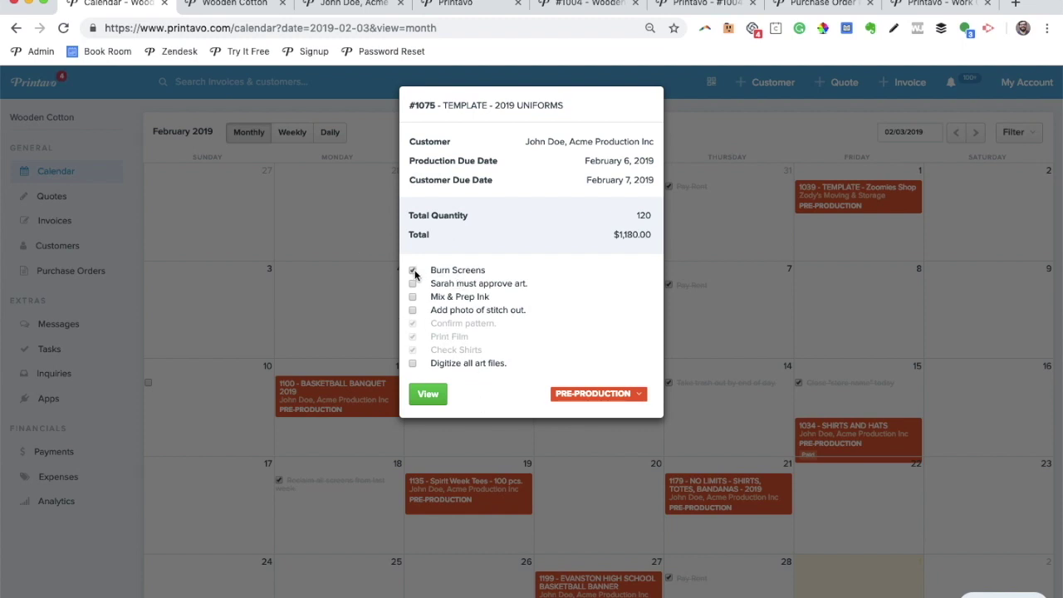
left_click(412, 297)
left_click(412, 309)
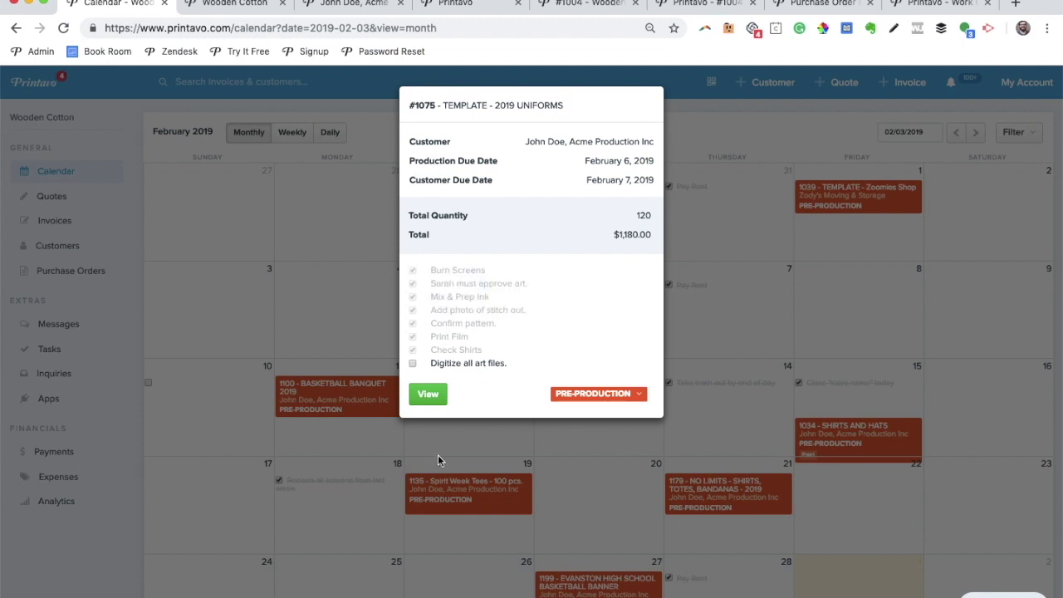
left_click(1030, 135)
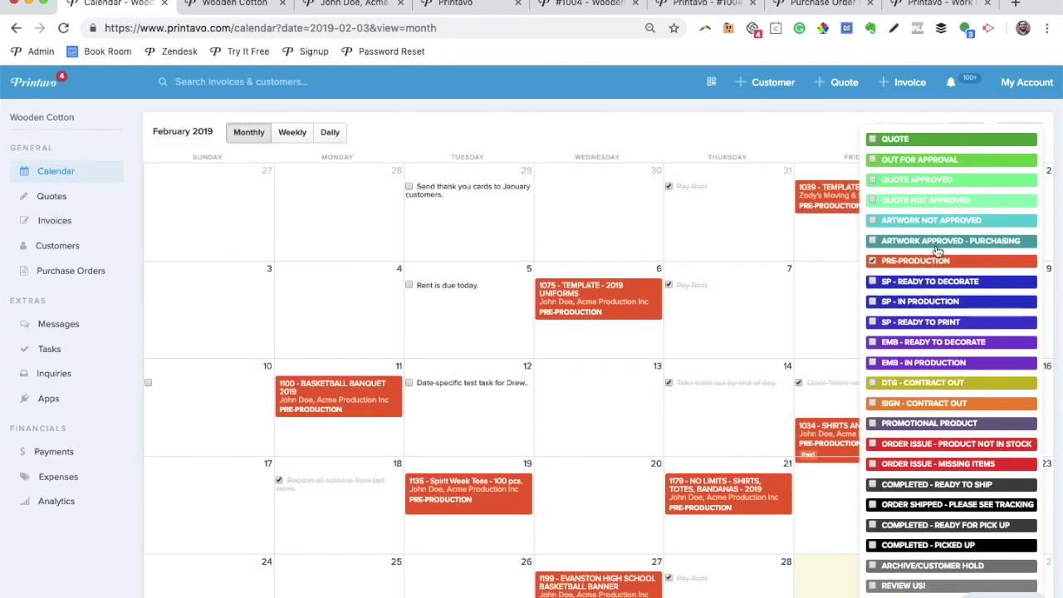
- Show SP - READY TO DECORATE jobs and move job 1182 MOMMA BEAR to Tuesday the 5th
left_click(872, 282)
left_click(873, 261)
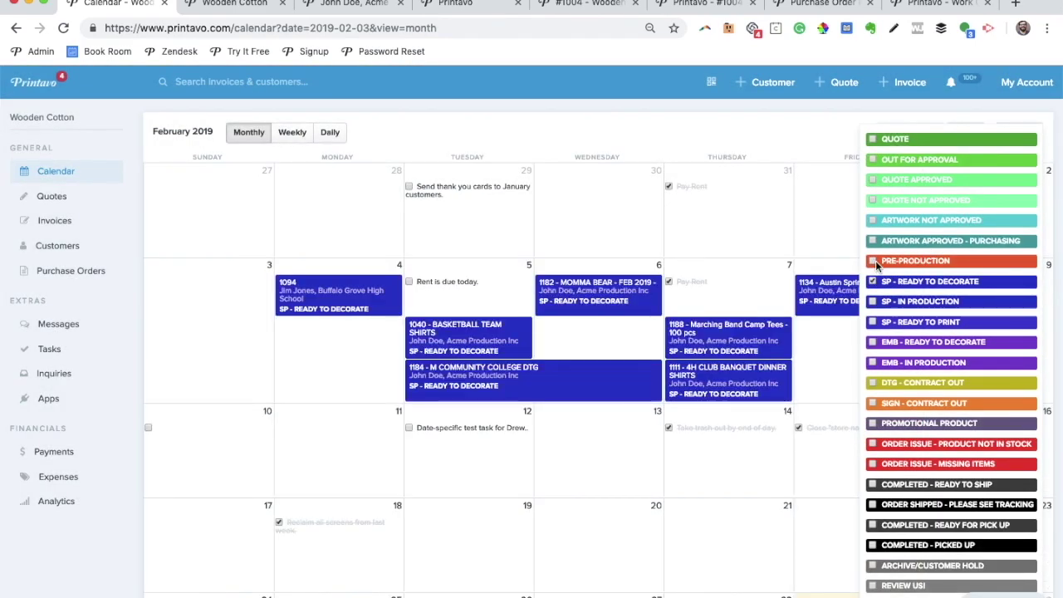
left_click(758, 191)
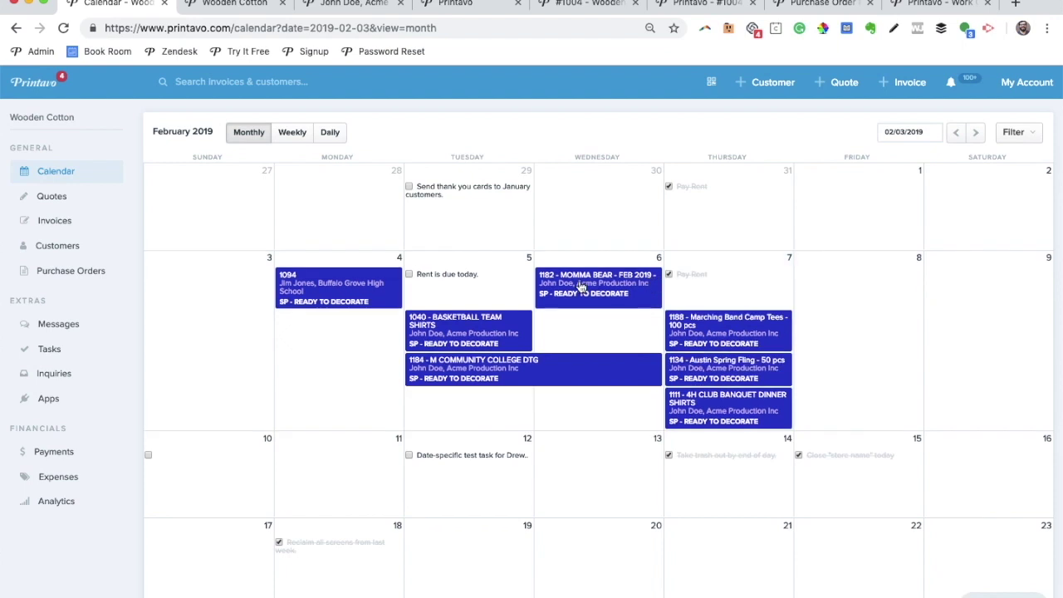
left_click_drag(581, 287, 425, 276)
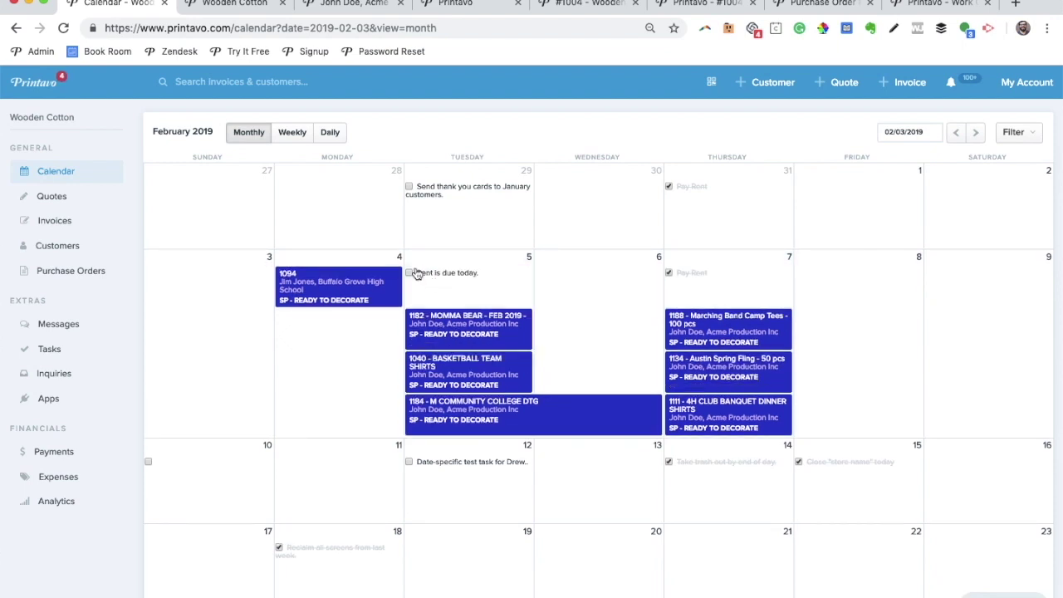
- In the weekly view, move the 1111 4H Club job to Wednesday from about 11:30am and lengthen it
left_click(295, 133)
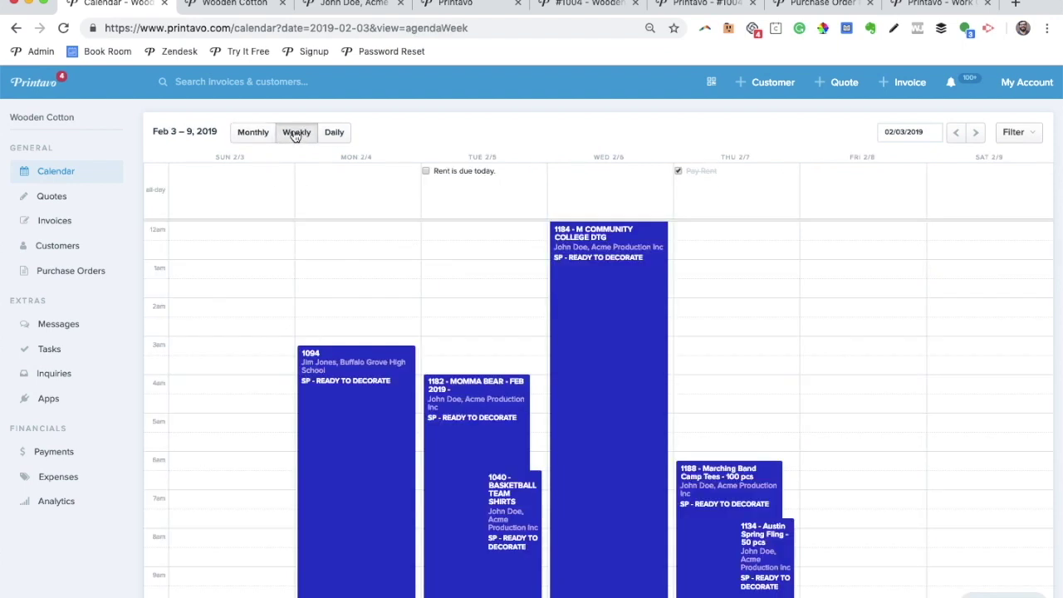
scroll(295, 135, "down", 5)
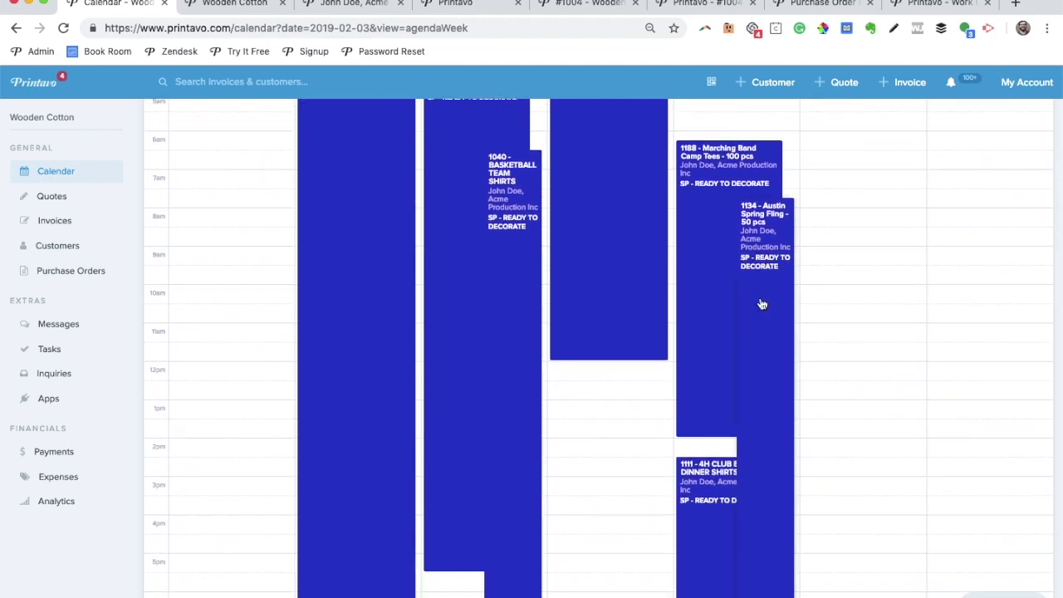
scroll(765, 427, "down", 3)
scroll(765, 427, "up", 1)
left_click_drag(735, 521, 734, 565)
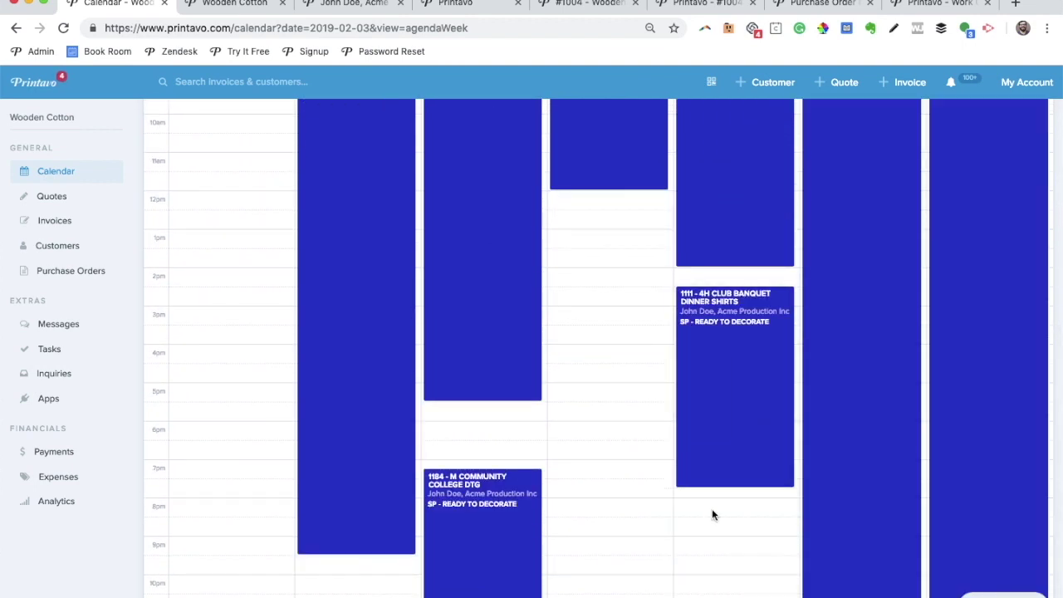
left_click_drag(745, 374, 612, 363)
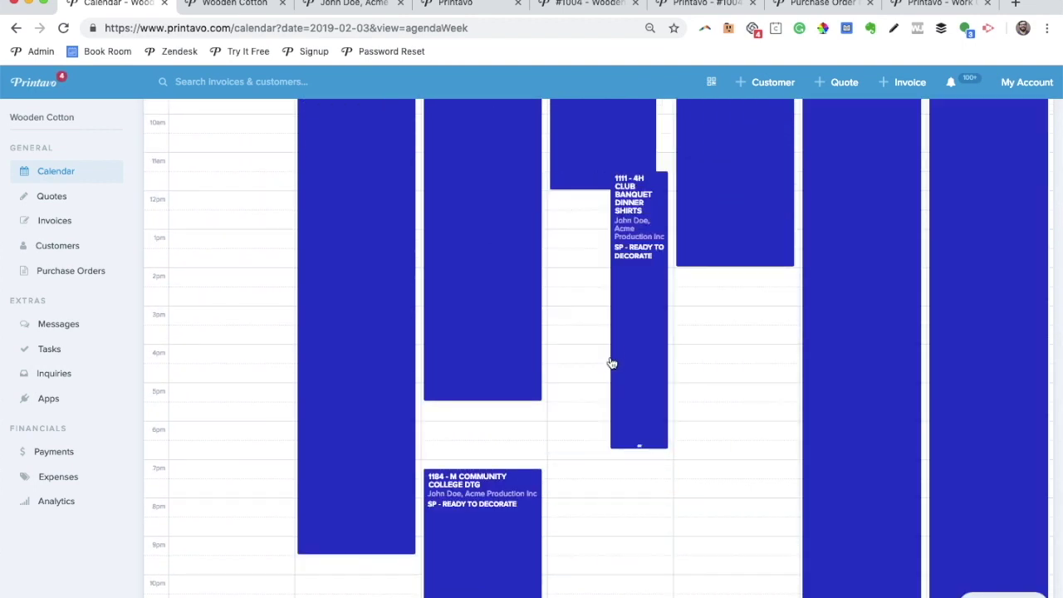
left_click_drag(625, 444, 638, 560)
scroll(727, 377, "up", 5)
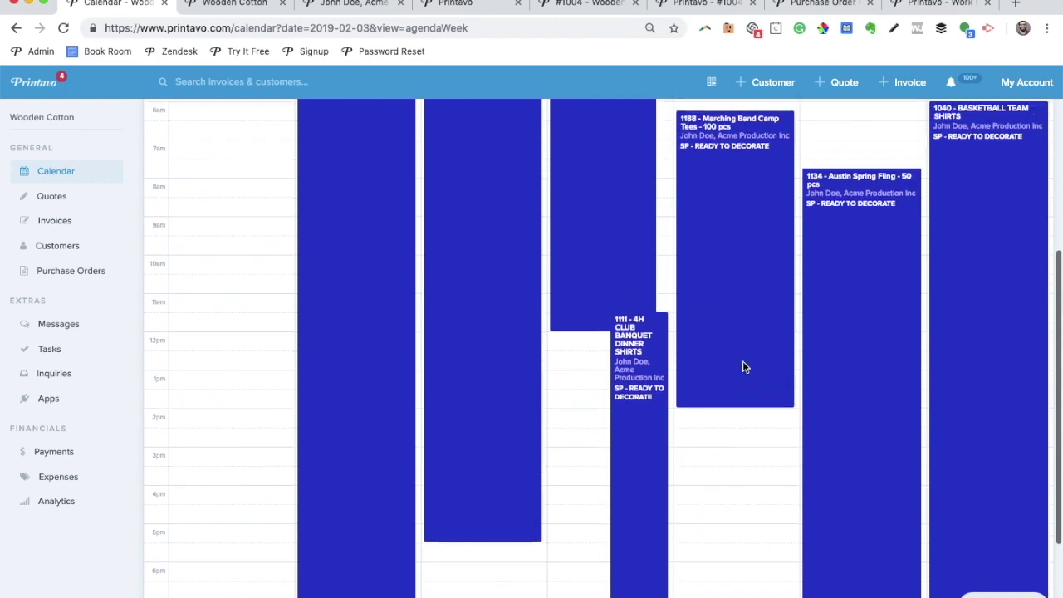
scroll(743, 365, "up", 8)
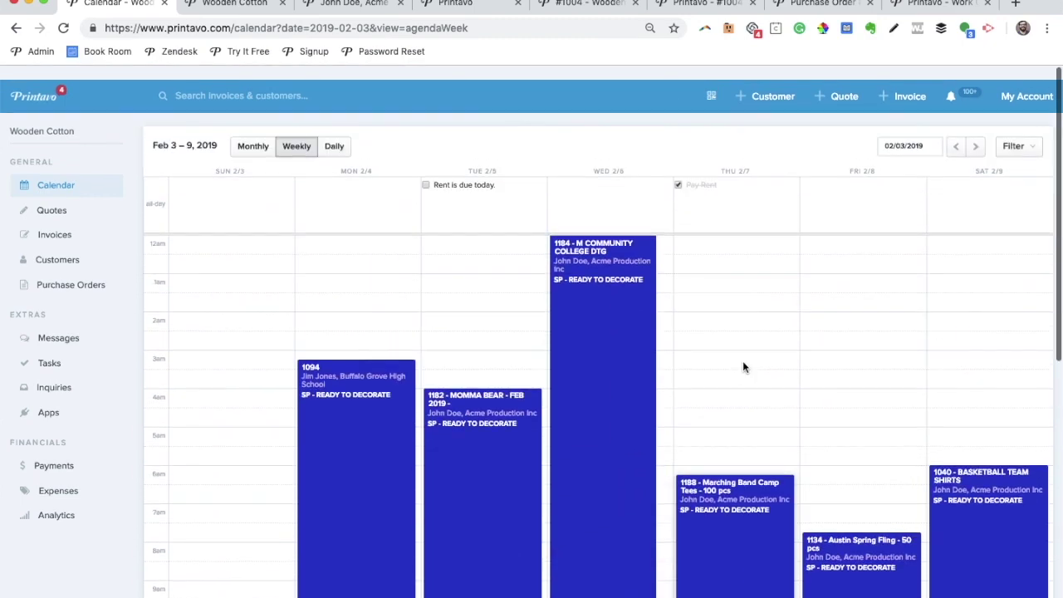
- Filter the calendar by the press2 tag and show February by month
left_click(1021, 137)
scroll(992, 398, "down", 5)
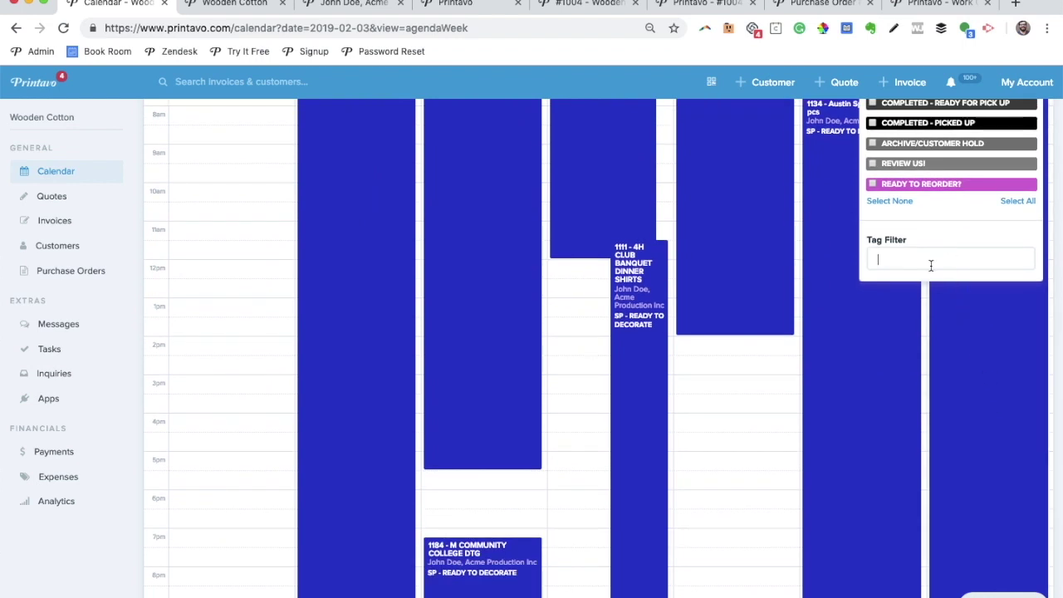
left_click(931, 265)
type("press2")
key("Return")
scroll(440, 498, "up", 3)
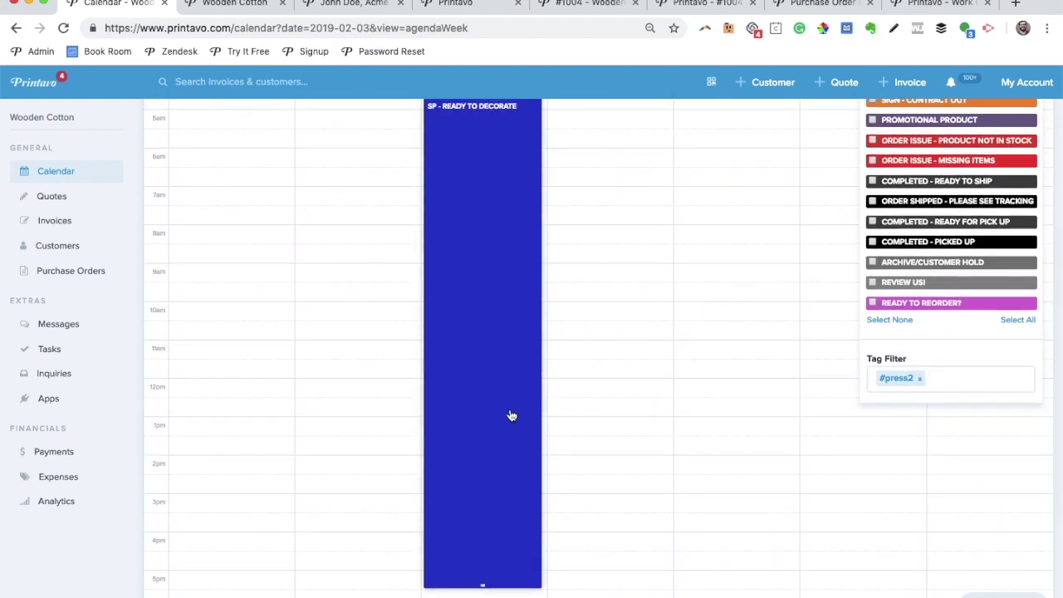
scroll(510, 417, "up", 2)
left_click(246, 137)
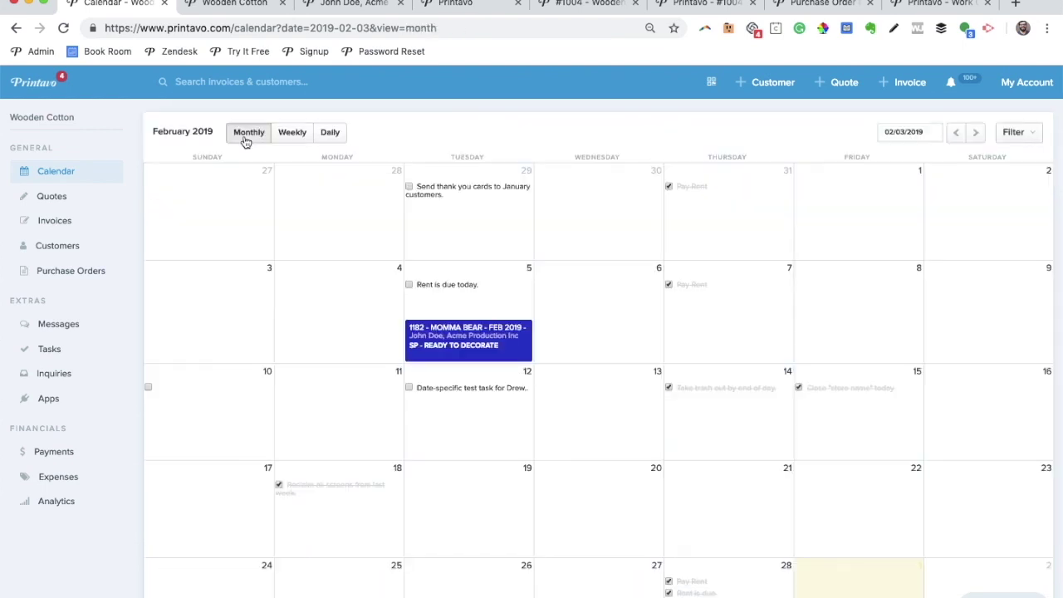
- Uncheck SP - READY TO DECORATE and the Completed and Order Shipped statuses in the filter
left_click(1012, 132)
scroll(876, 229, "down", 3)
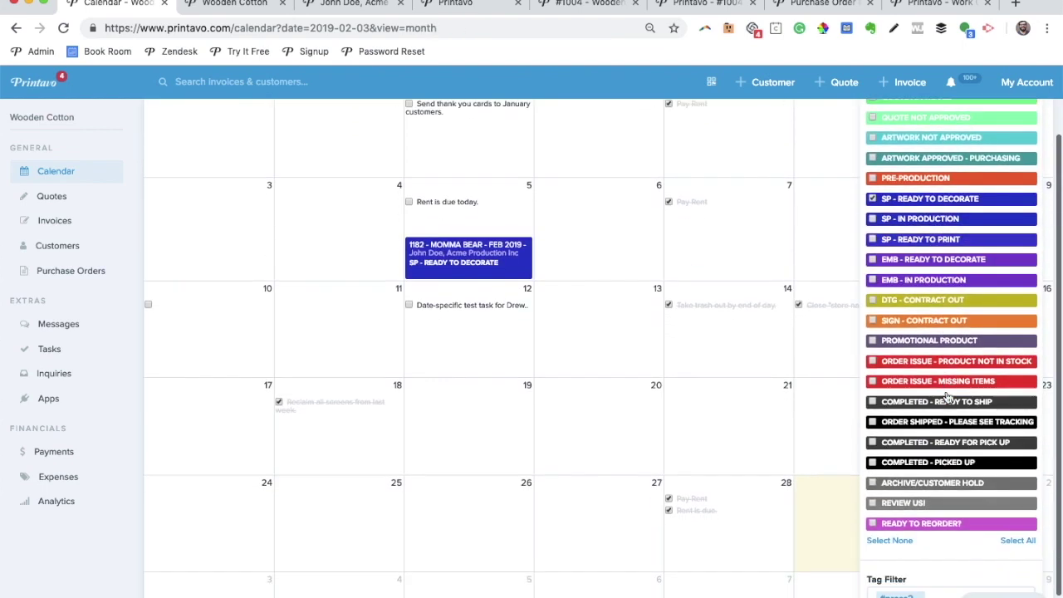
left_click(871, 187)
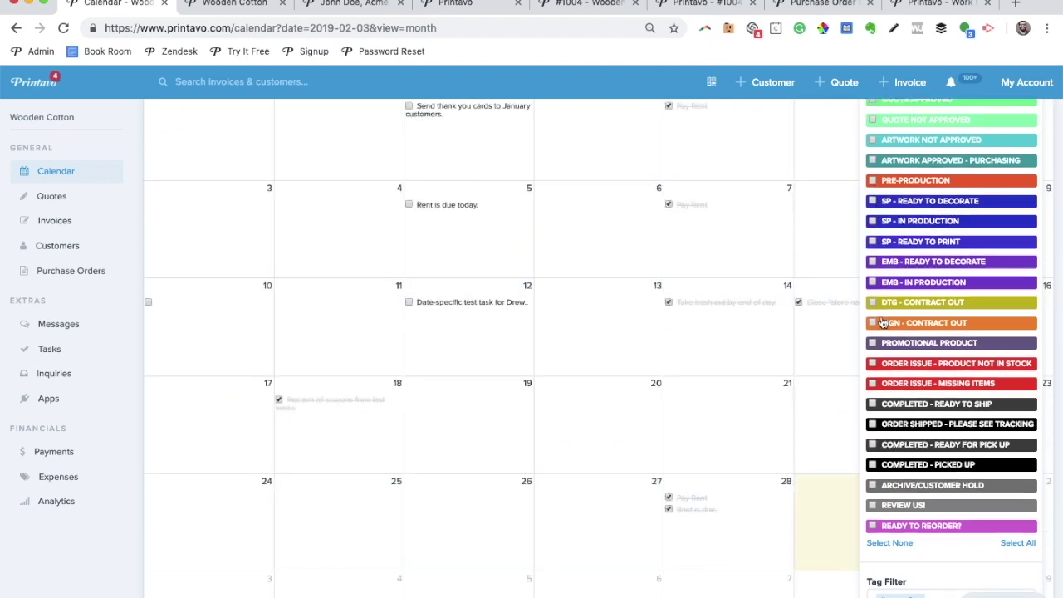
left_click(873, 404)
left_click(871, 429)
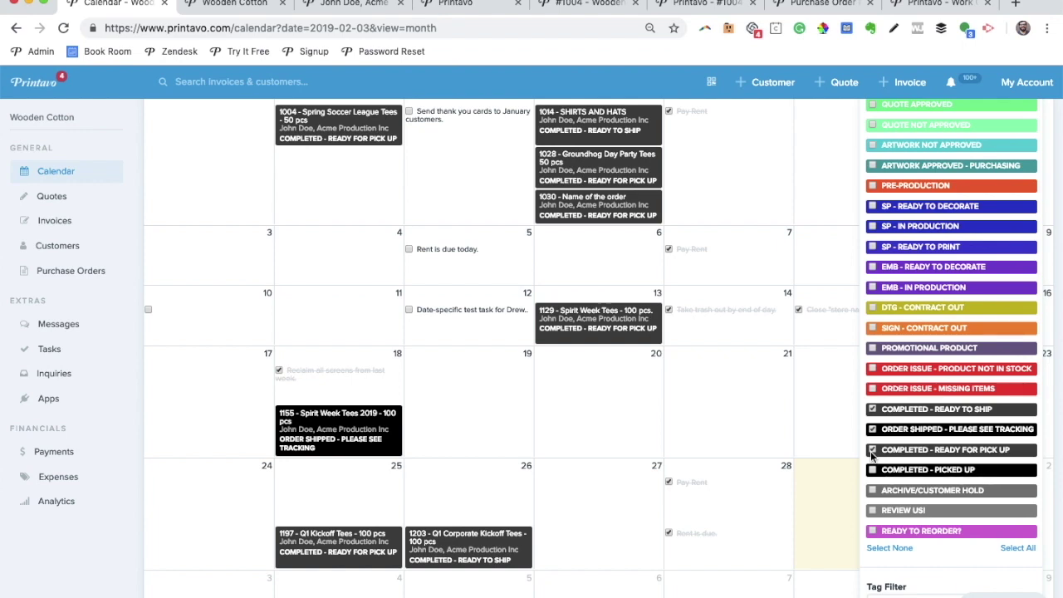
left_click(871, 449)
left_click(871, 429)
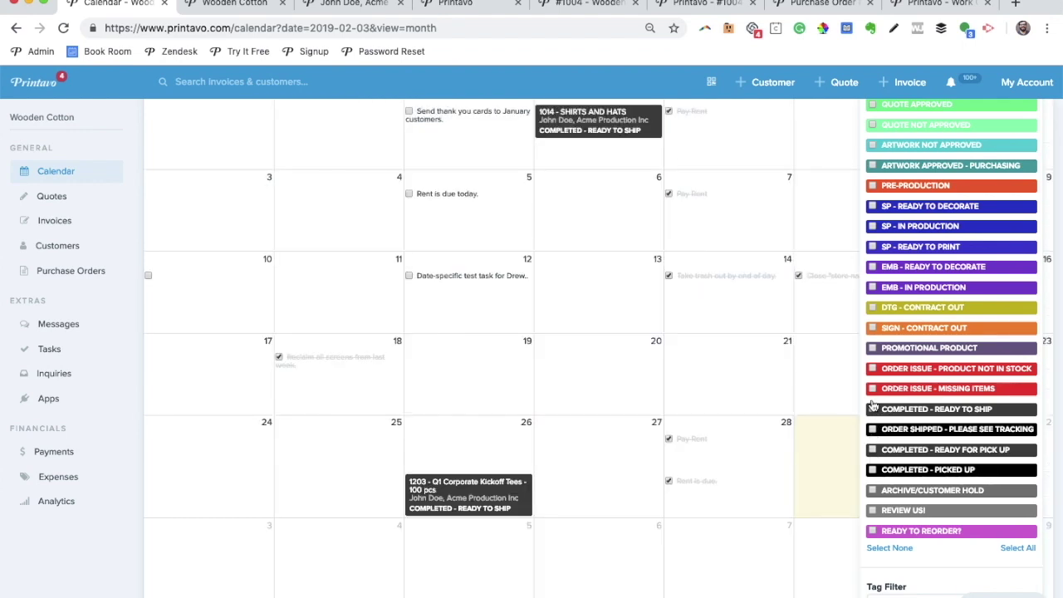
left_click(871, 408)
- Show REVIEW US! and READY TO REORDER? orders and remove the press2 tag filter
left_click(872, 511)
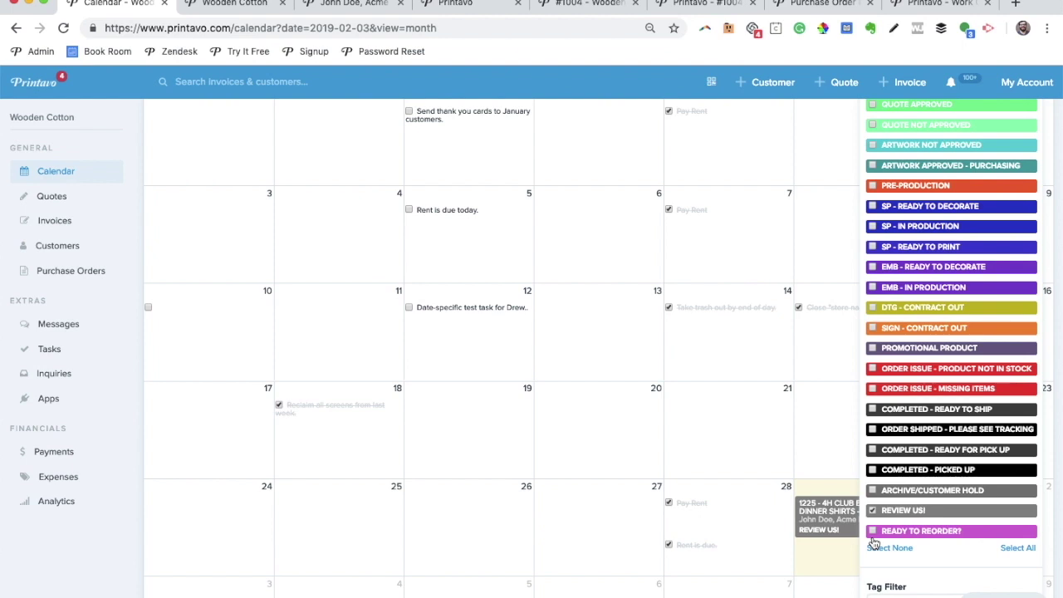
left_click(871, 532)
scroll(889, 556, "down", 1)
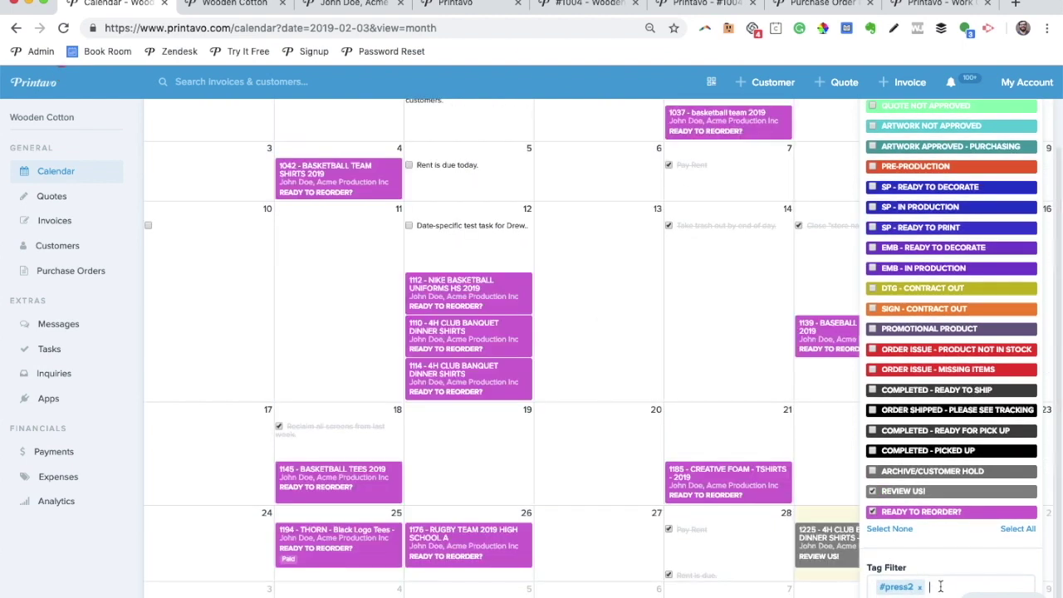
key("BackSpace")
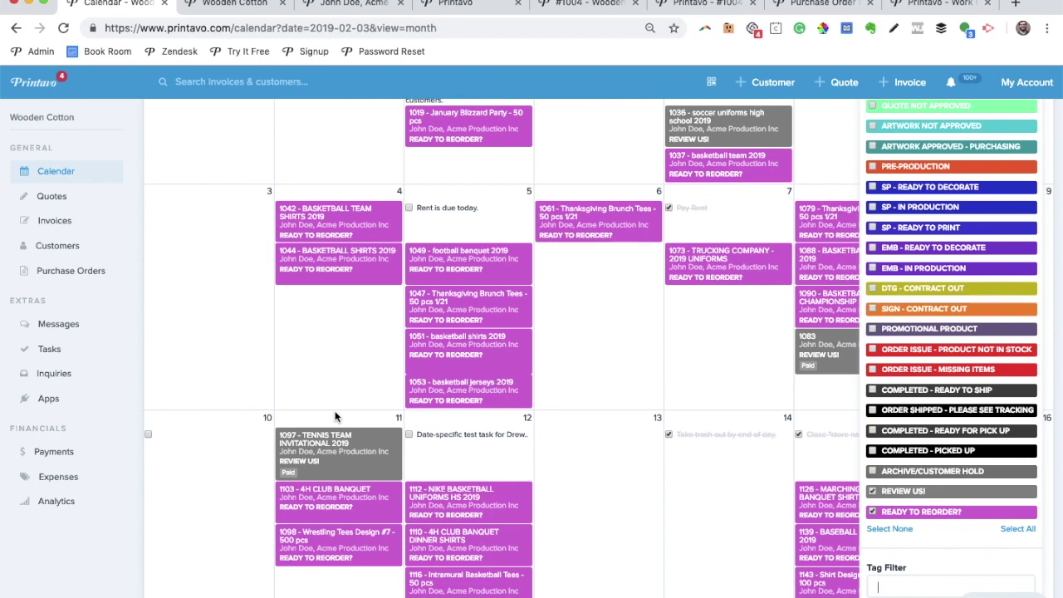
- Preview orders 1097 and 1051, then open the full invoice #1051 Basketball Shirts 2019
left_click(335, 436)
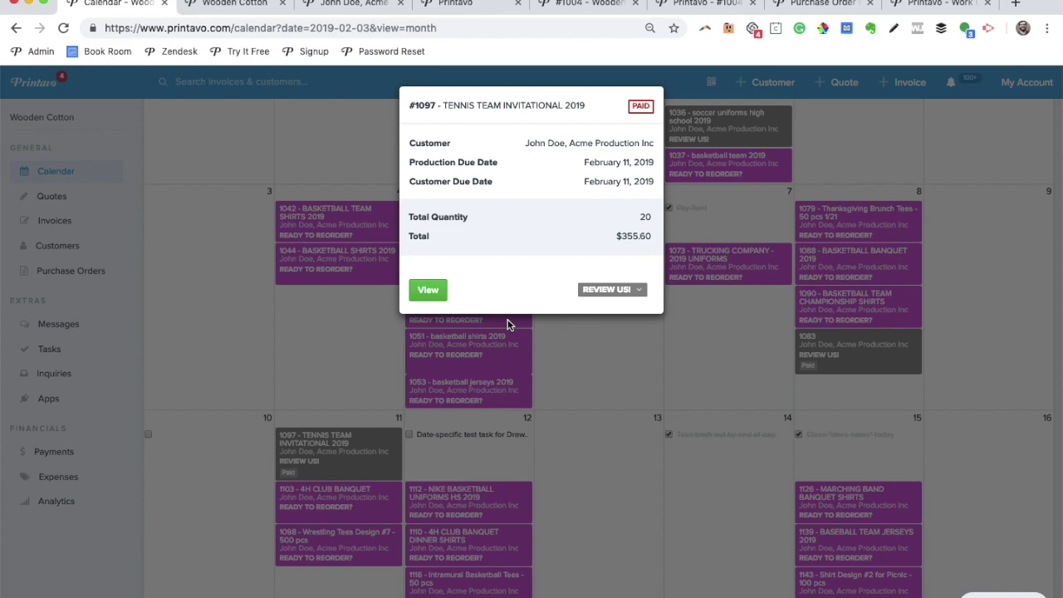
left_click(508, 324)
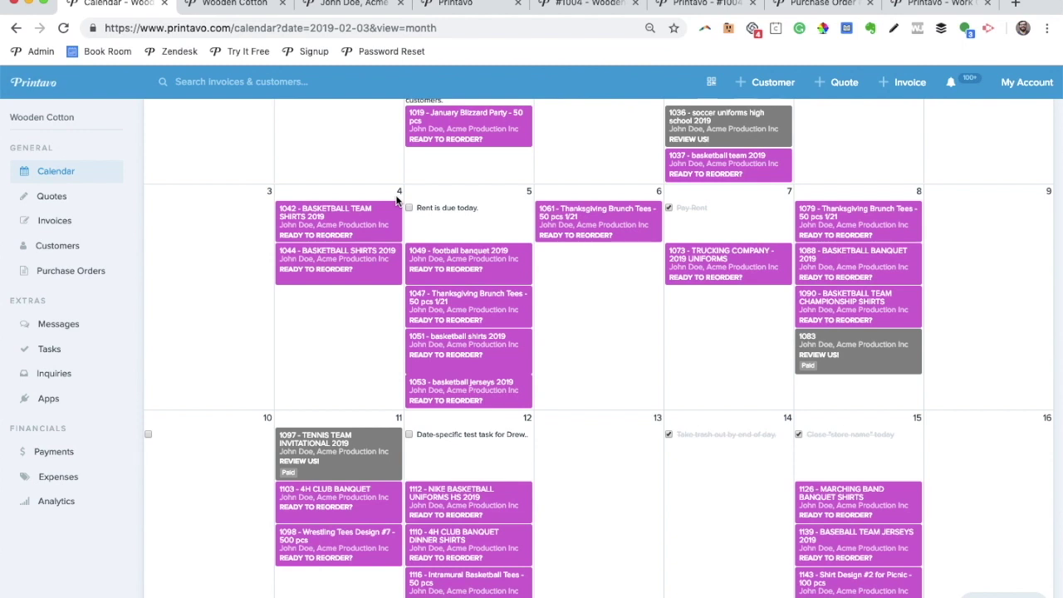
left_click(427, 346)
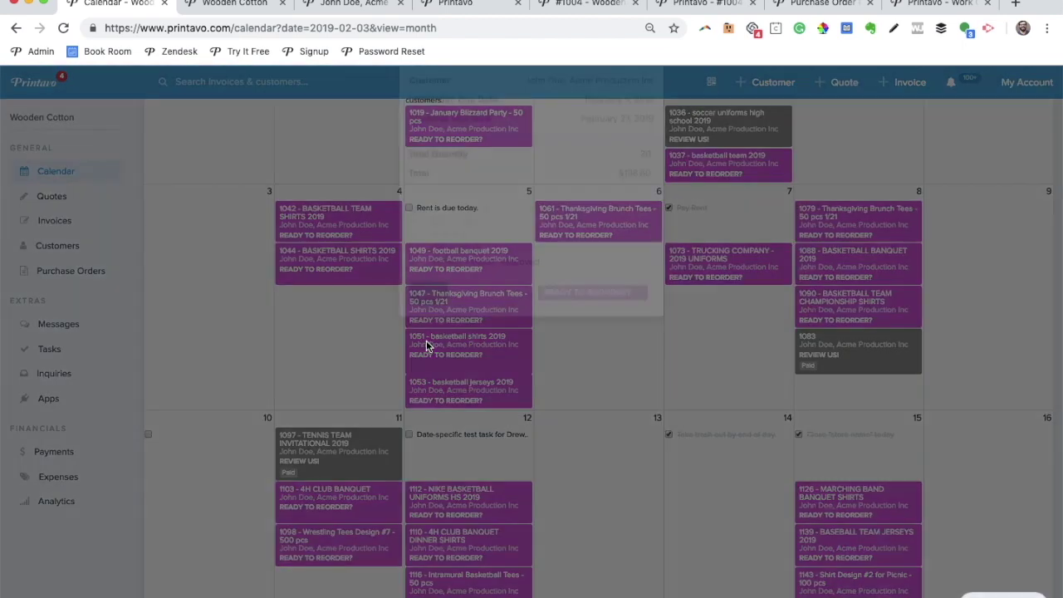
left_click(429, 355)
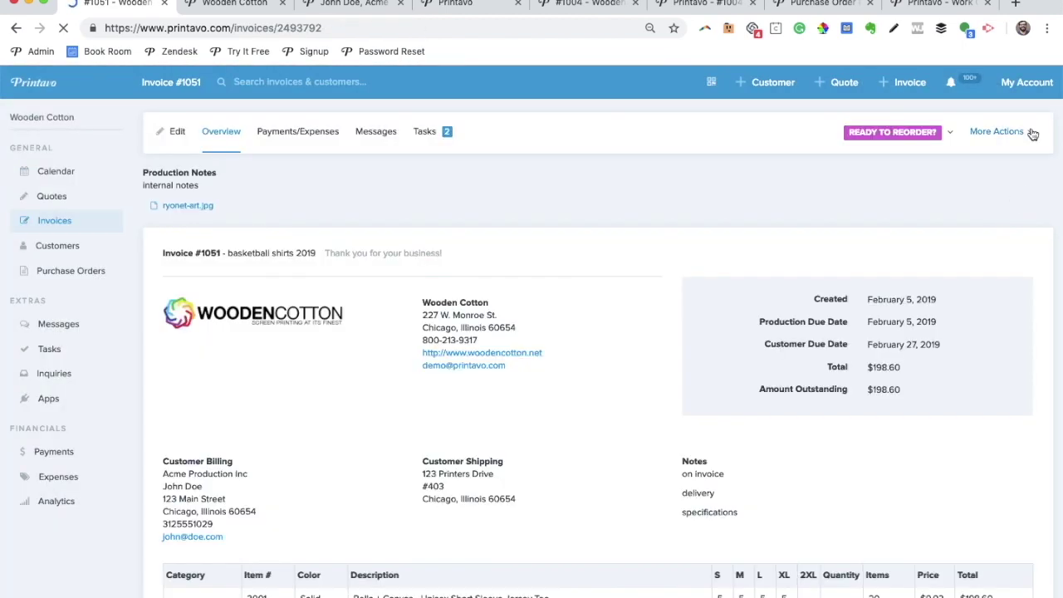
- Look through the invoice's More Actions list, then go to the Customers list
left_click(1029, 132)
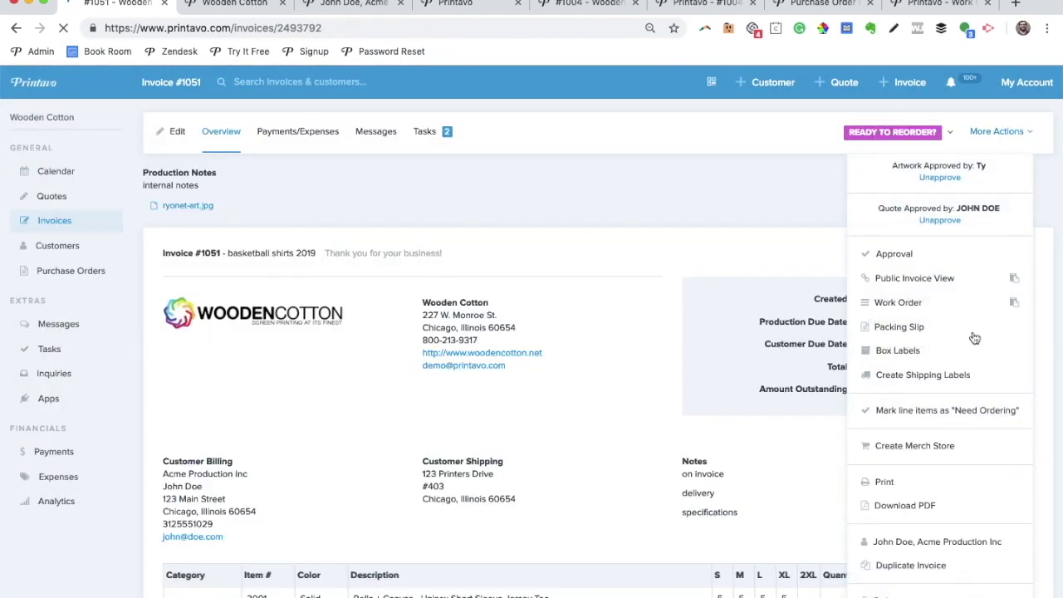
left_click(924, 566)
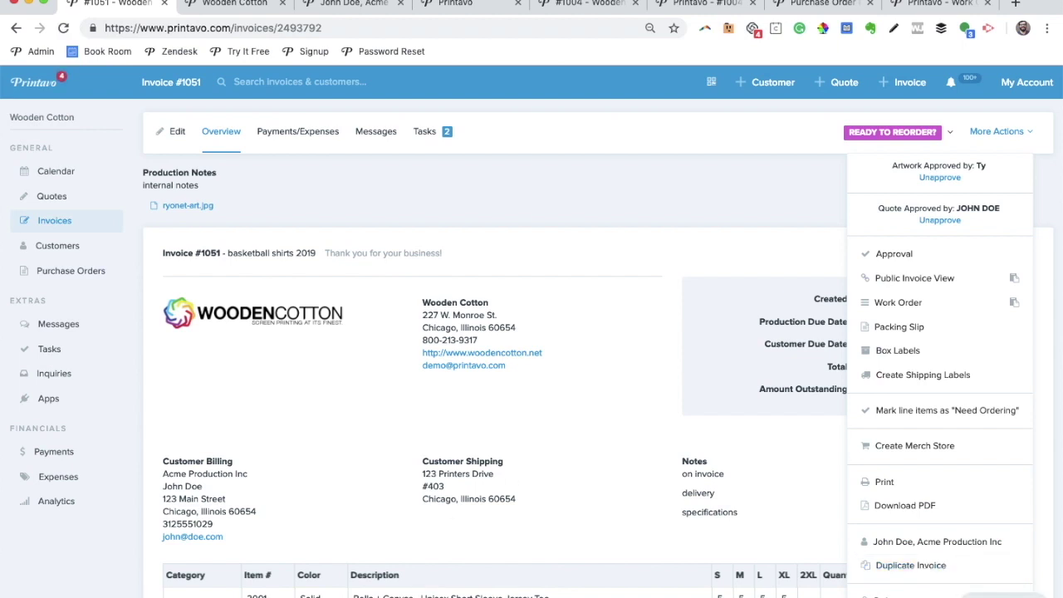
left_click(415, 216)
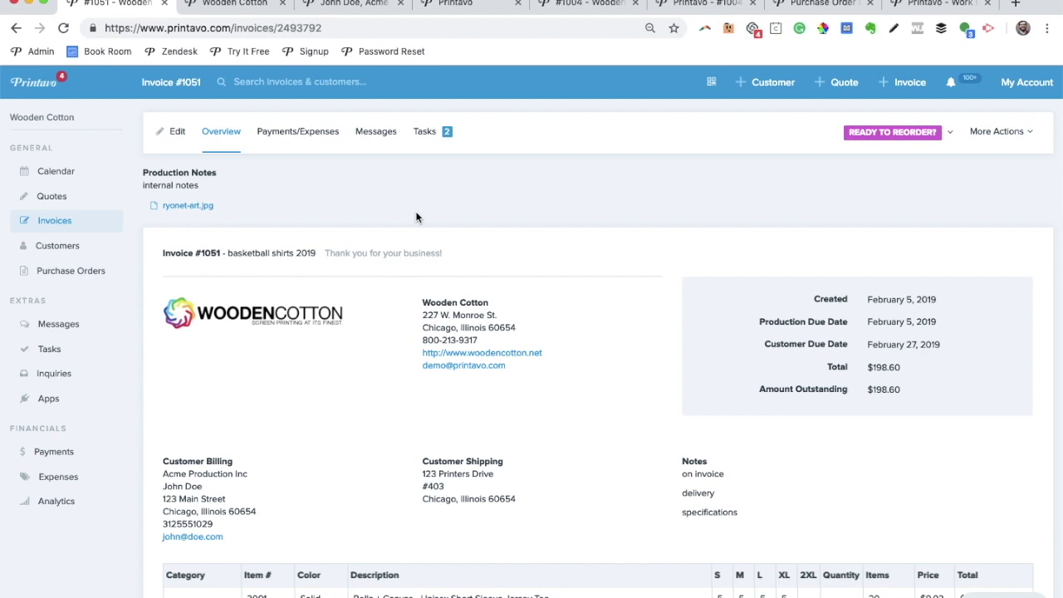
left_click(58, 246)
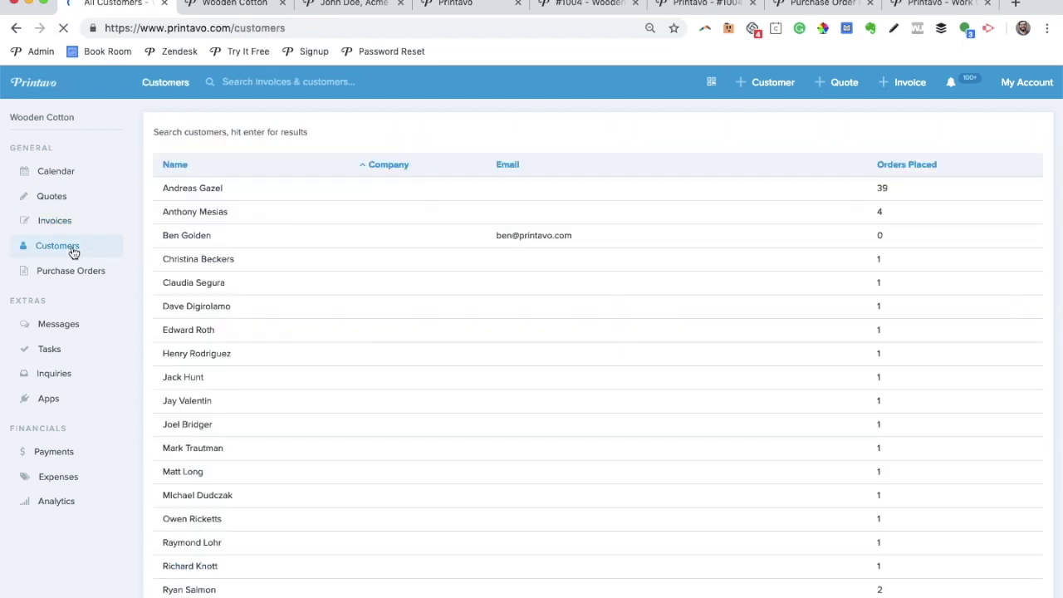
- Close the user-management tab, review Acme Production Inc's invoices, and start adding a payment
left_click(264, 5)
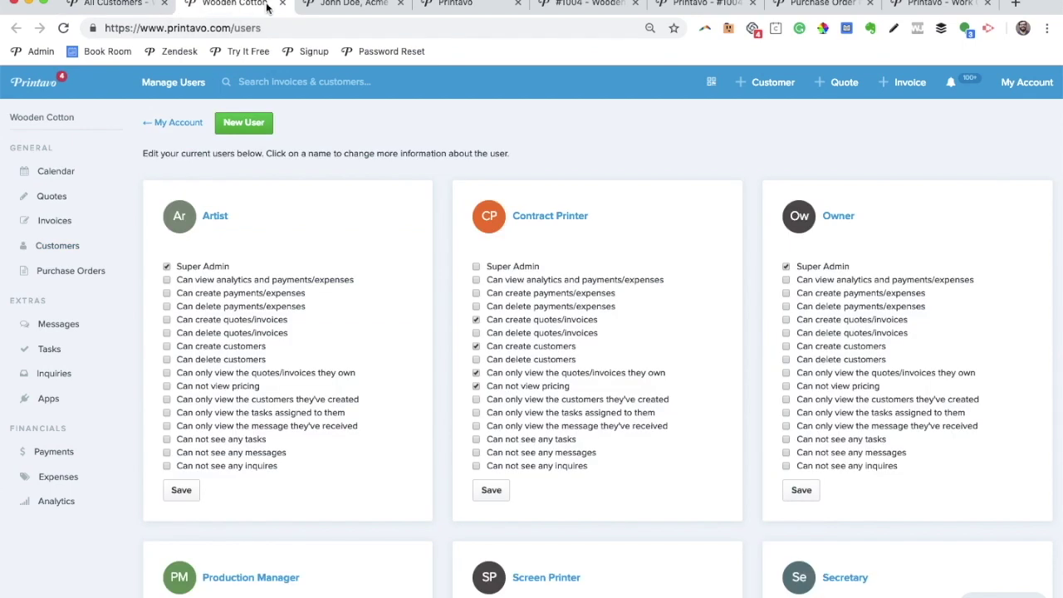
left_click(281, 4)
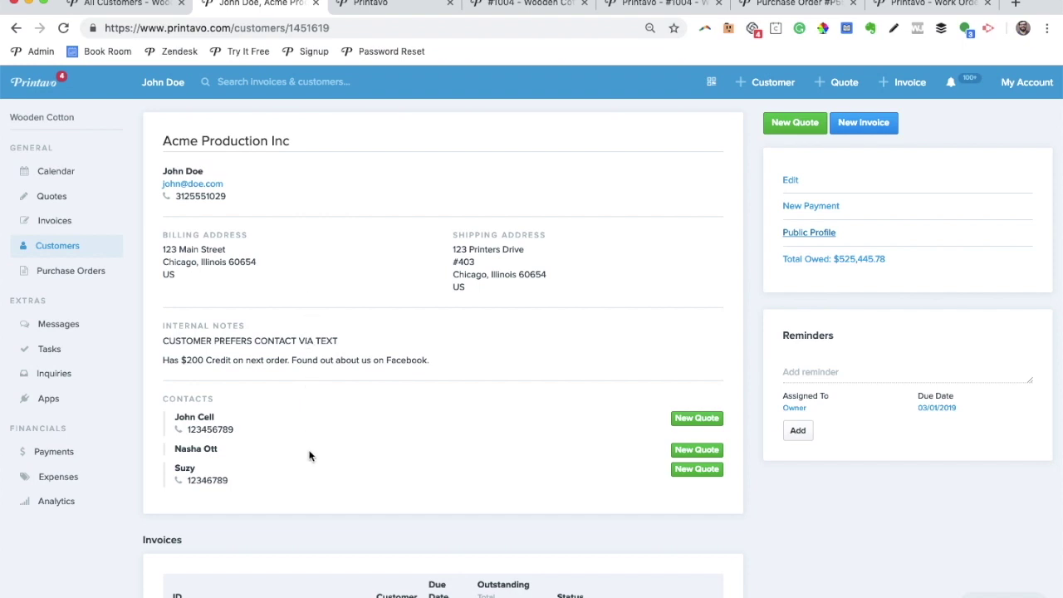
scroll(309, 468, "down", 3)
scroll(308, 467, "down", 3)
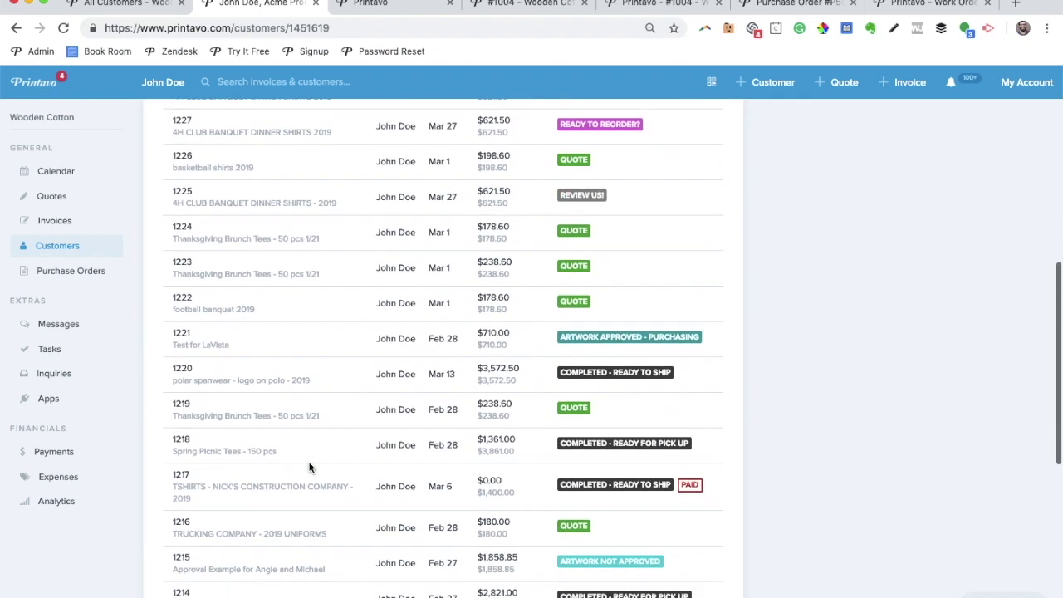
scroll(309, 467, "down", 1)
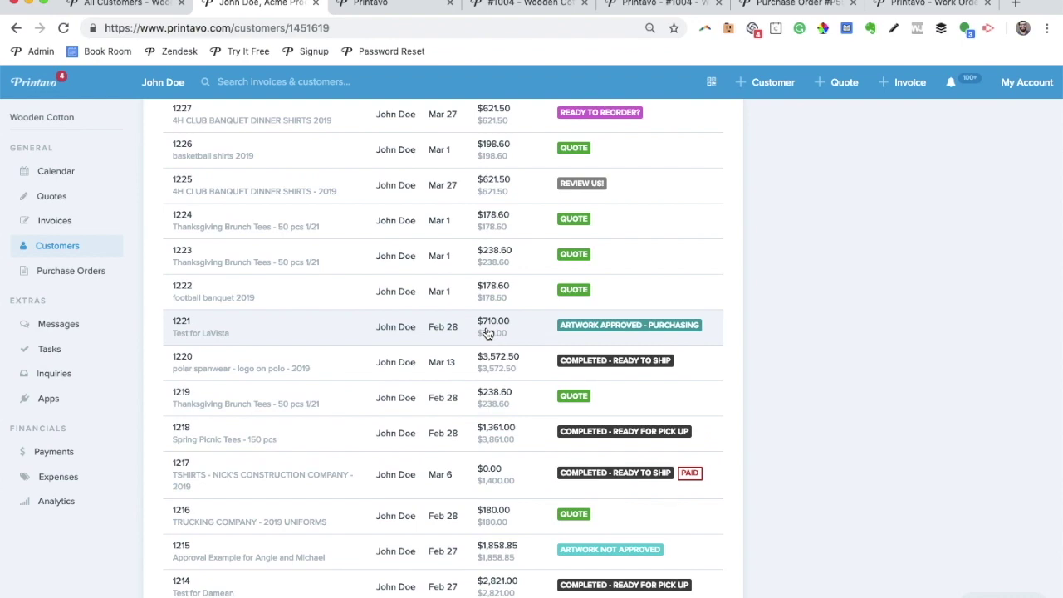
scroll(485, 332, "up", 4)
scroll(486, 332, "up", 3)
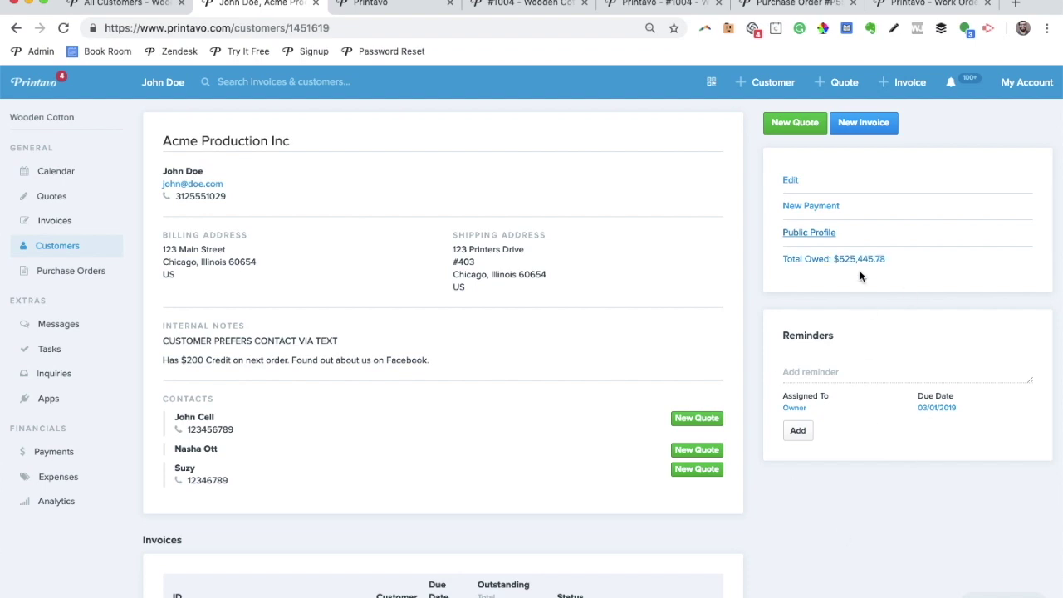
left_click(807, 207)
left_click(522, 281)
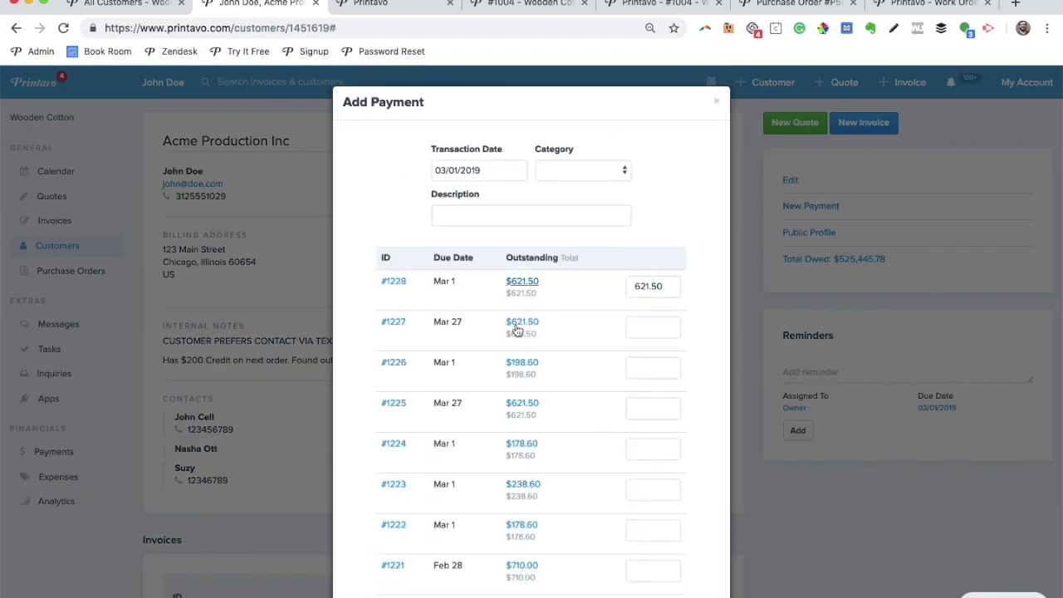
left_click(522, 322)
left_click(523, 362)
left_click(522, 403)
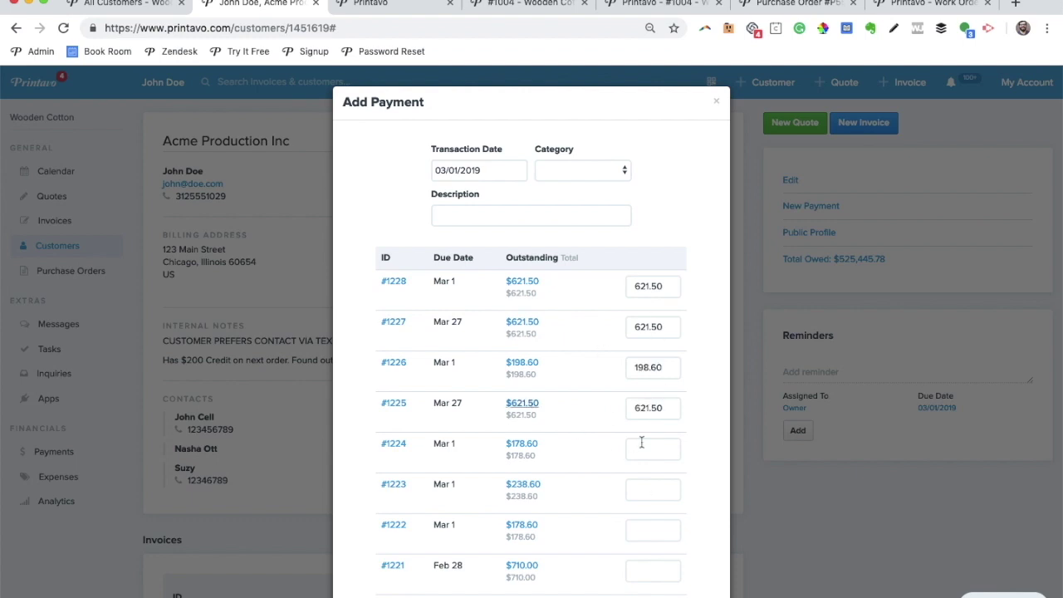
key("Escape")
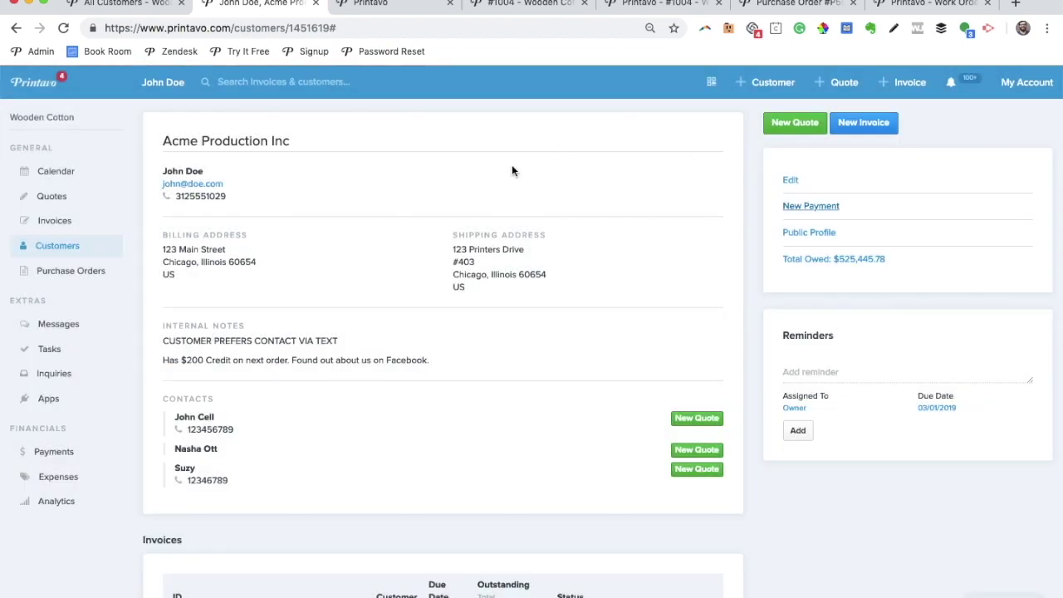
- Open invoice #1225 from the Invoices table on the customer's public profile page
left_click(392, 8)
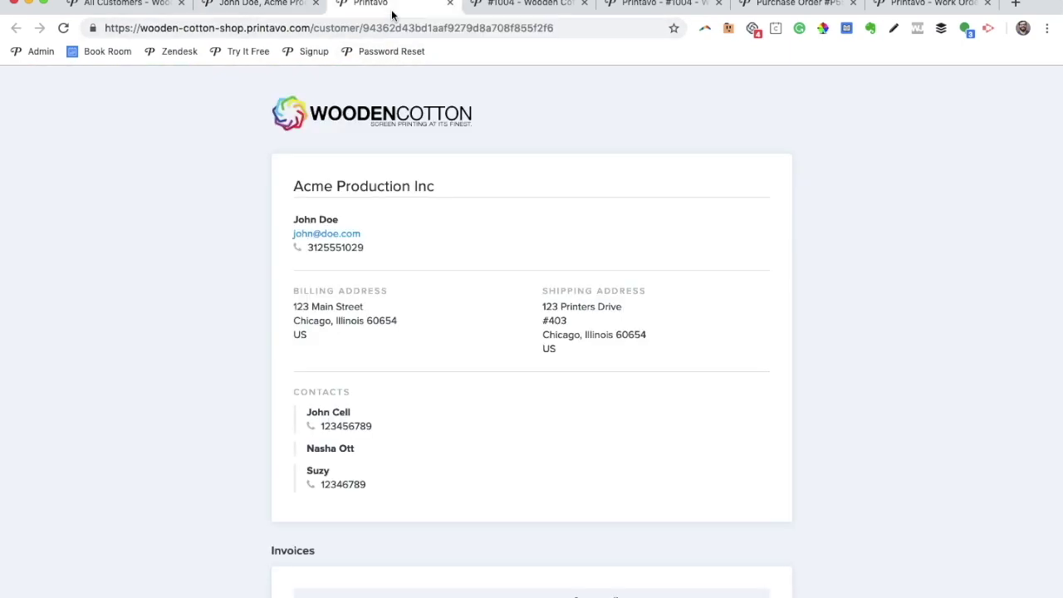
scroll(437, 528, "down", 3)
scroll(437, 332, "down", 2)
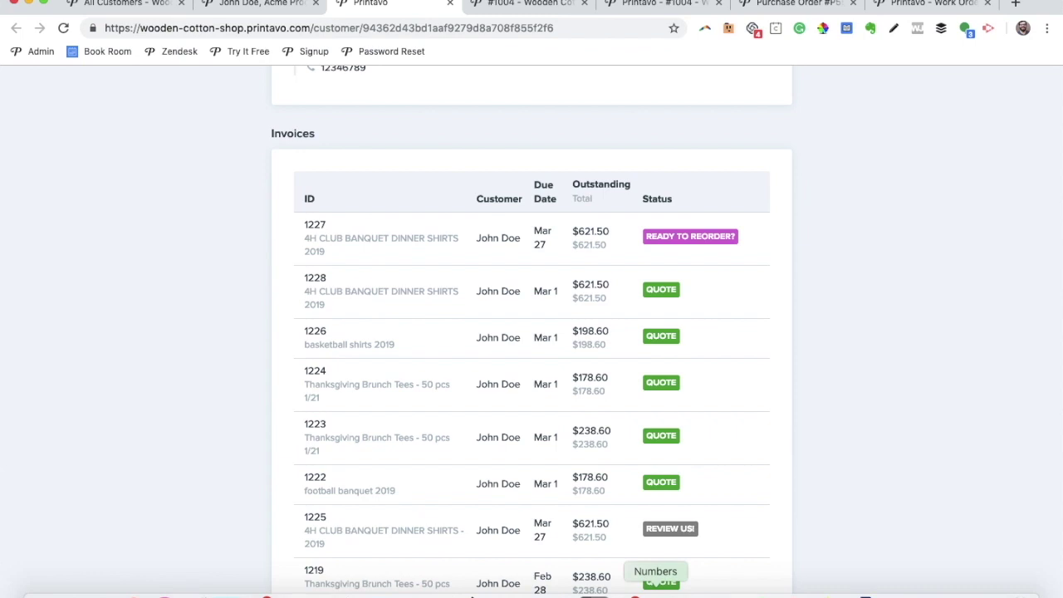
mouse_move(655, 591)
left_click(609, 538)
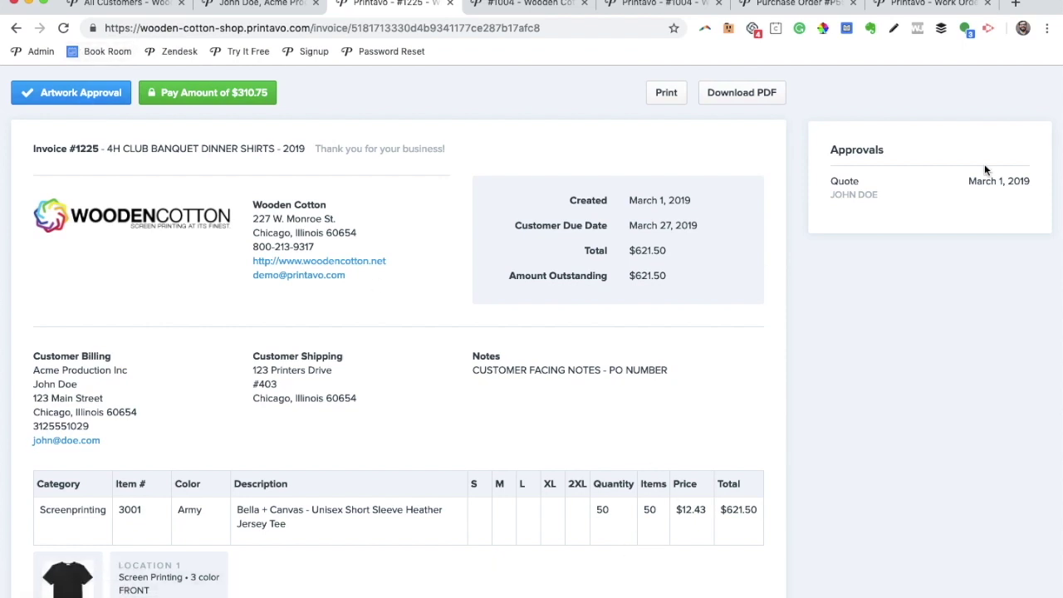
- Approve invoice #1225's artwork under the customer's name and go to the $310.75 payment checkout
left_click(78, 93)
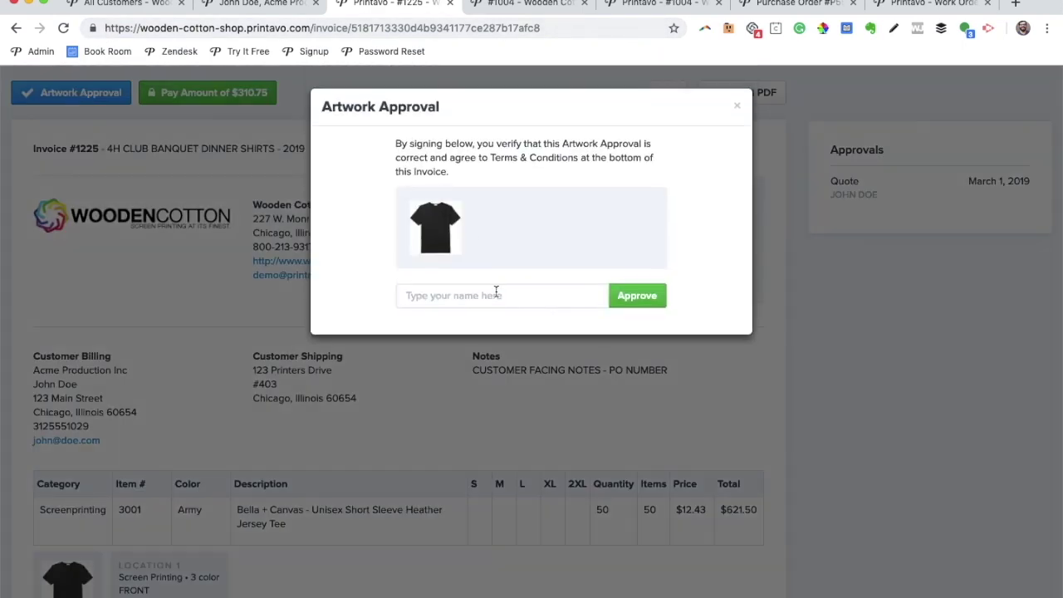
left_click(495, 296)
left_click(493, 338)
left_click(647, 294)
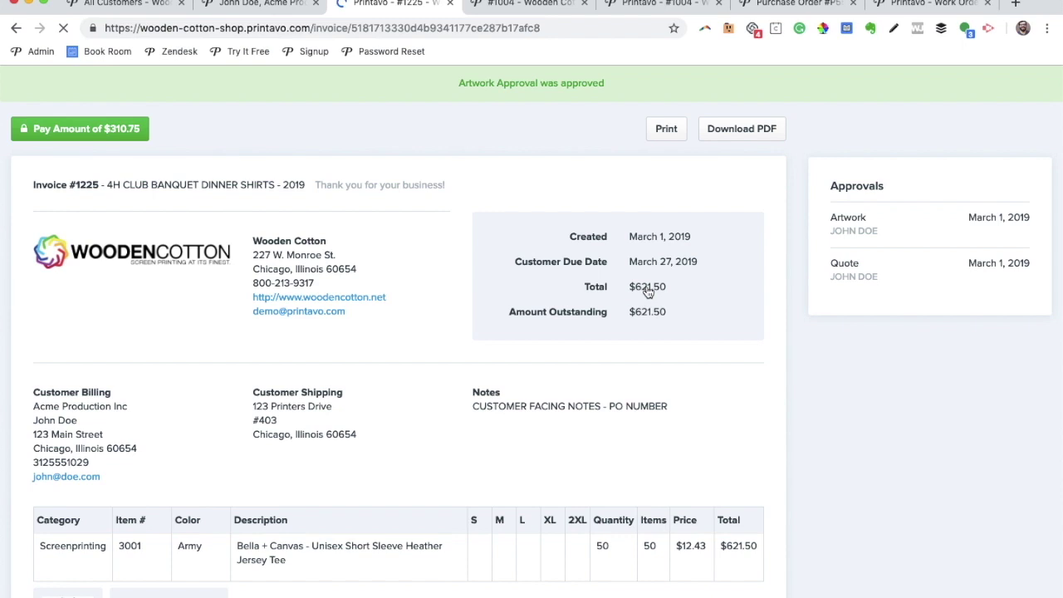
left_click(104, 137)
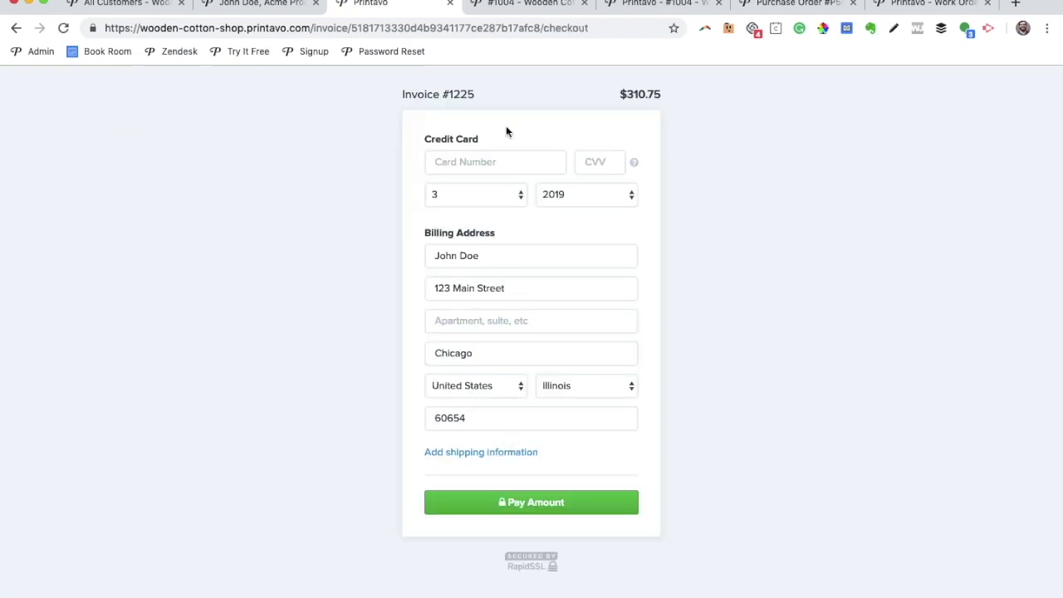
left_click(518, 4)
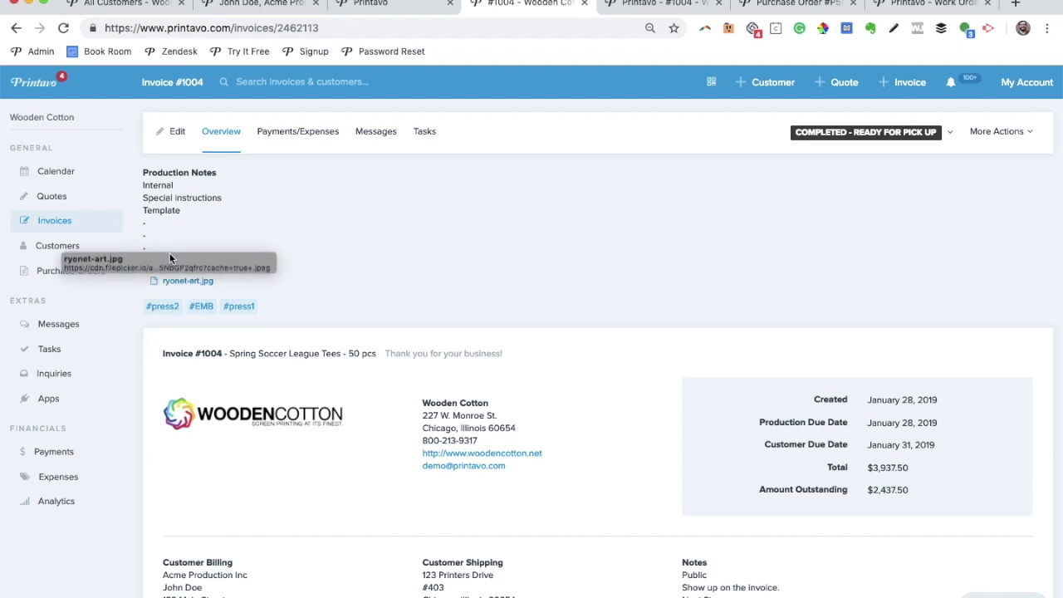
- Highlight invoice #1004's production notes, then scroll through its line items and History and back
left_click_drag(162, 258, 143, 172)
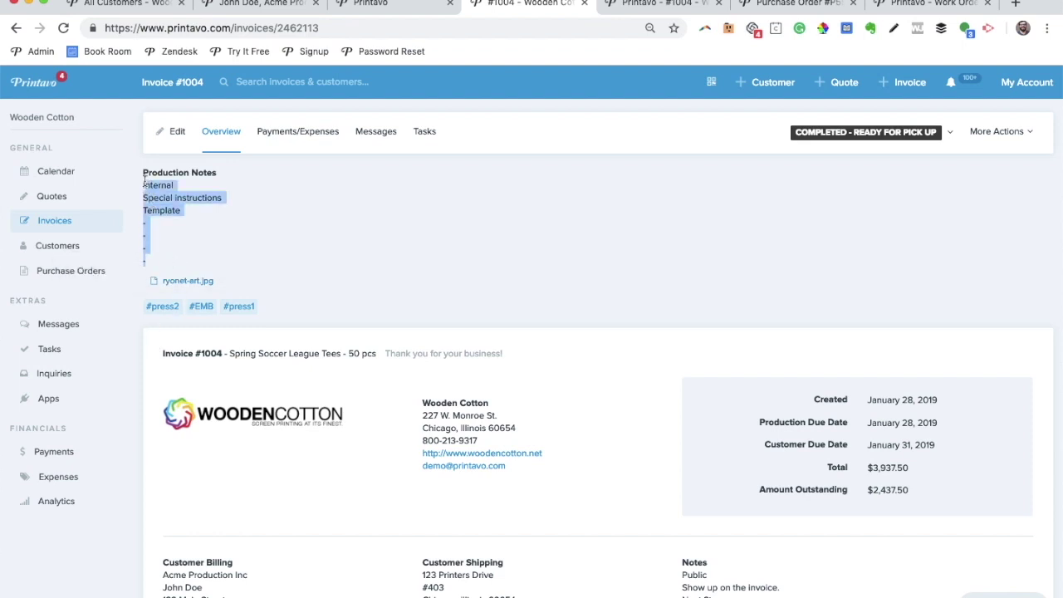
left_click(191, 269)
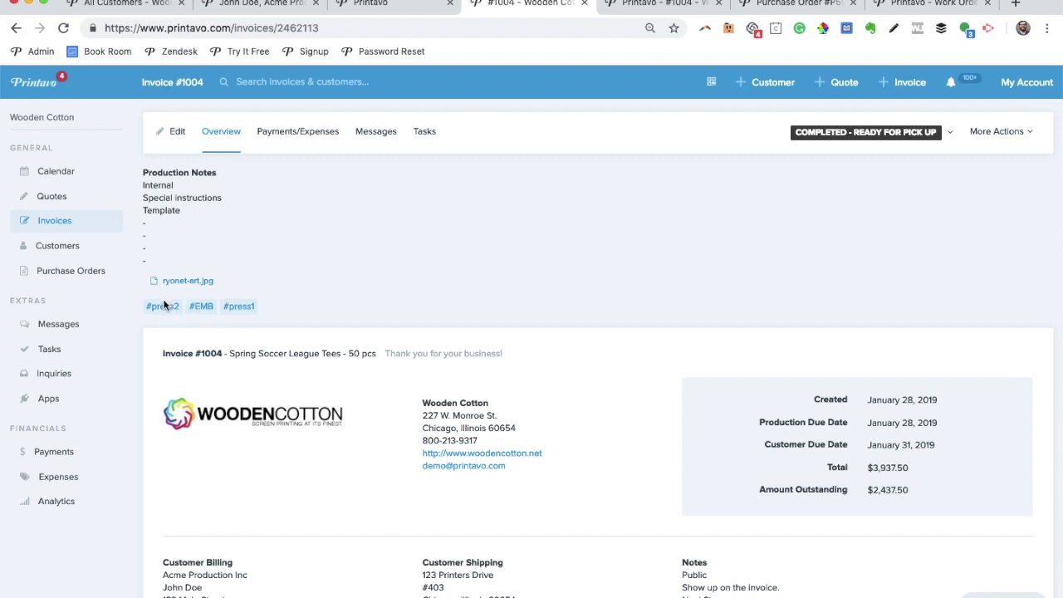
scroll(438, 511, "down", 5)
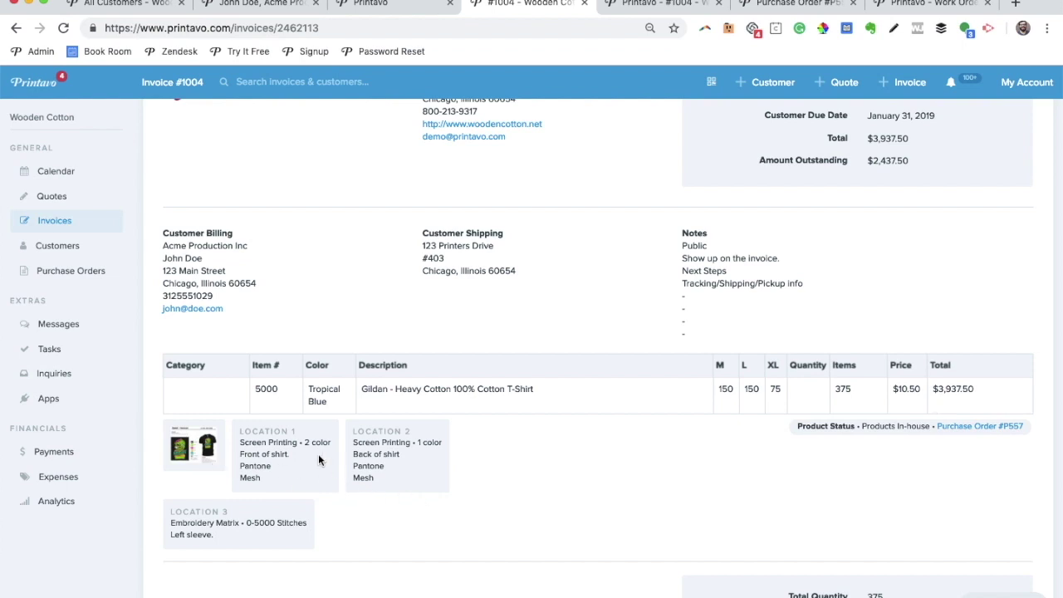
scroll(320, 456, "down", 2)
scroll(320, 457, "down", 7)
scroll(440, 478, "down", 1)
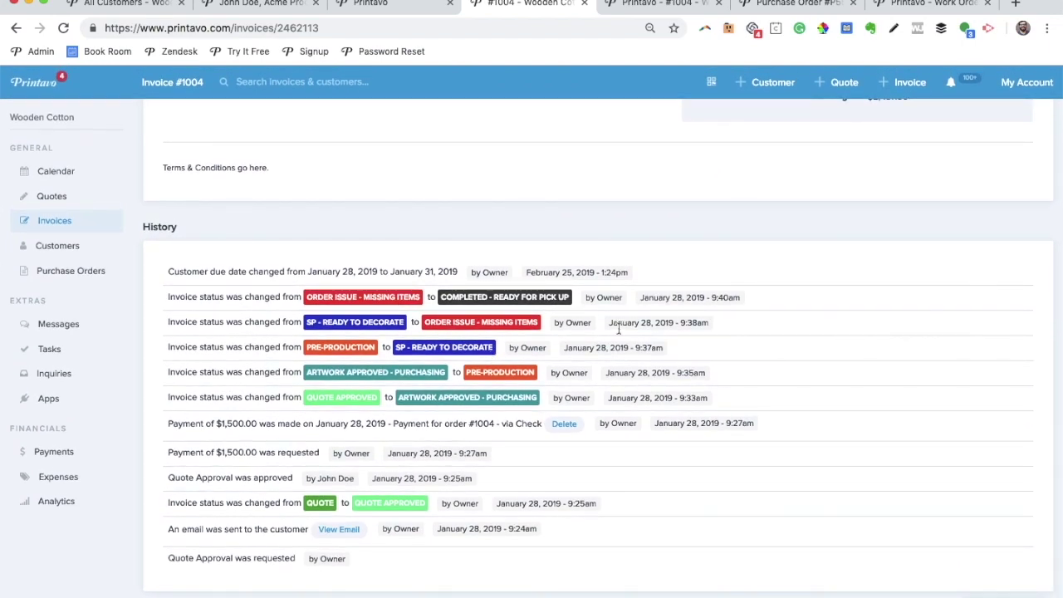
scroll(636, 342, "up", 3)
scroll(636, 343, "up", 5)
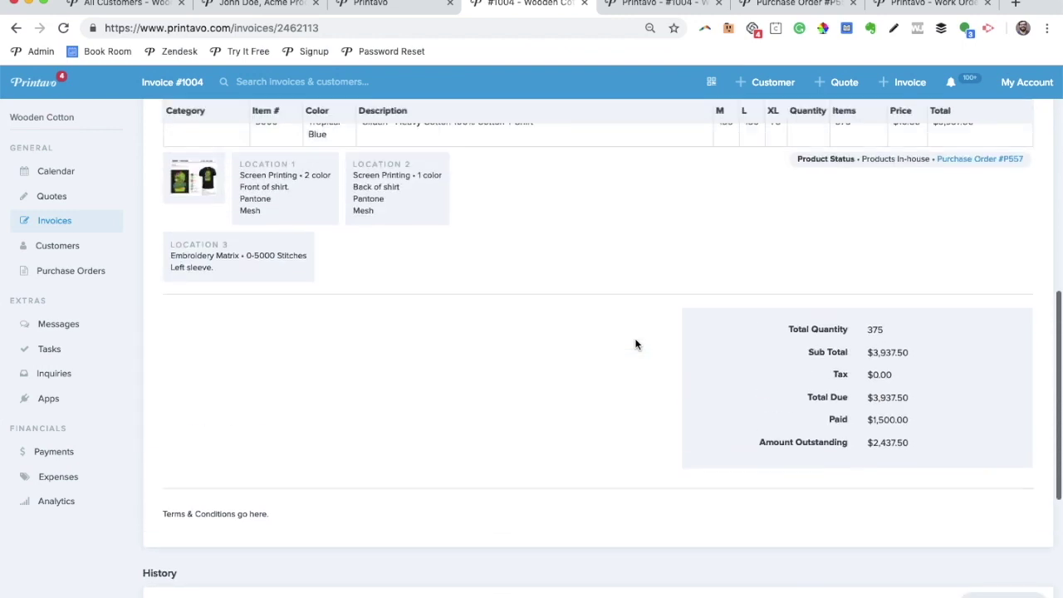
scroll(636, 343, "up", 5)
- Generate box_label.pdf for invoice #1004, then return to its admin page and open the status list
left_click(996, 131)
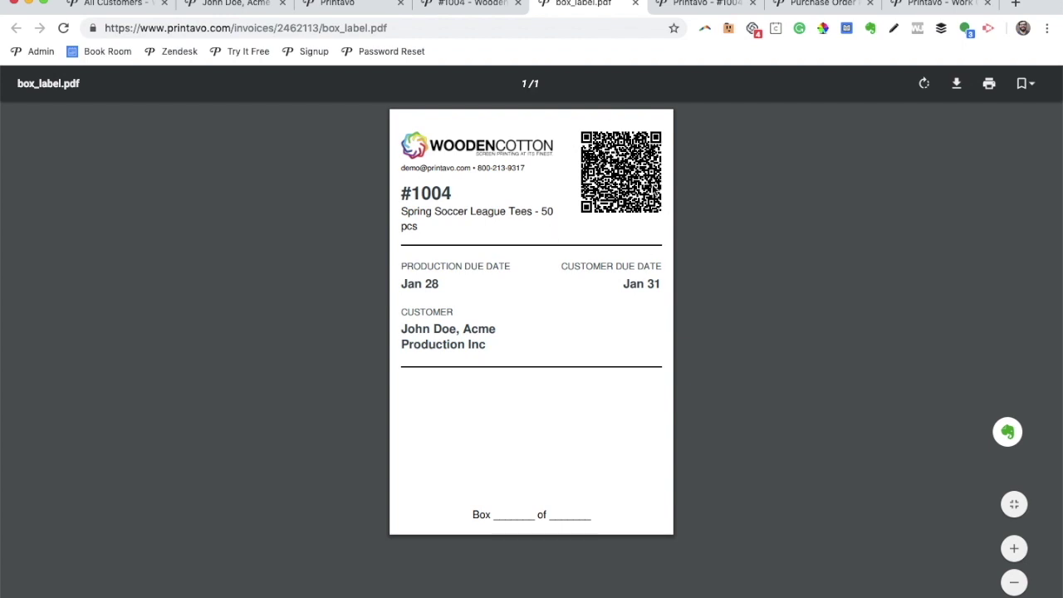
left_click(471, 3)
left_click(880, 131)
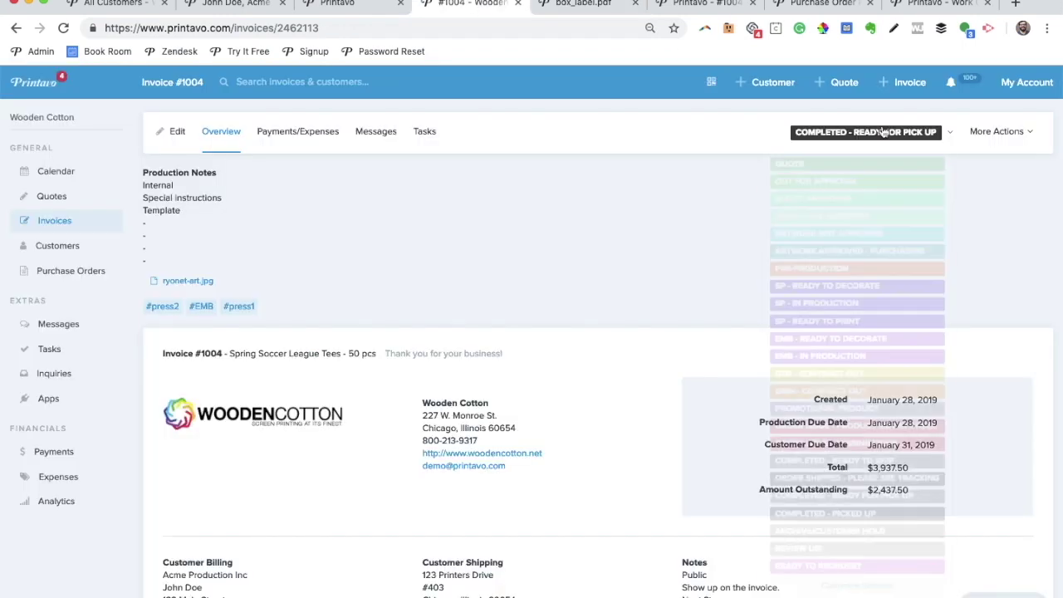
left_click(620, 370)
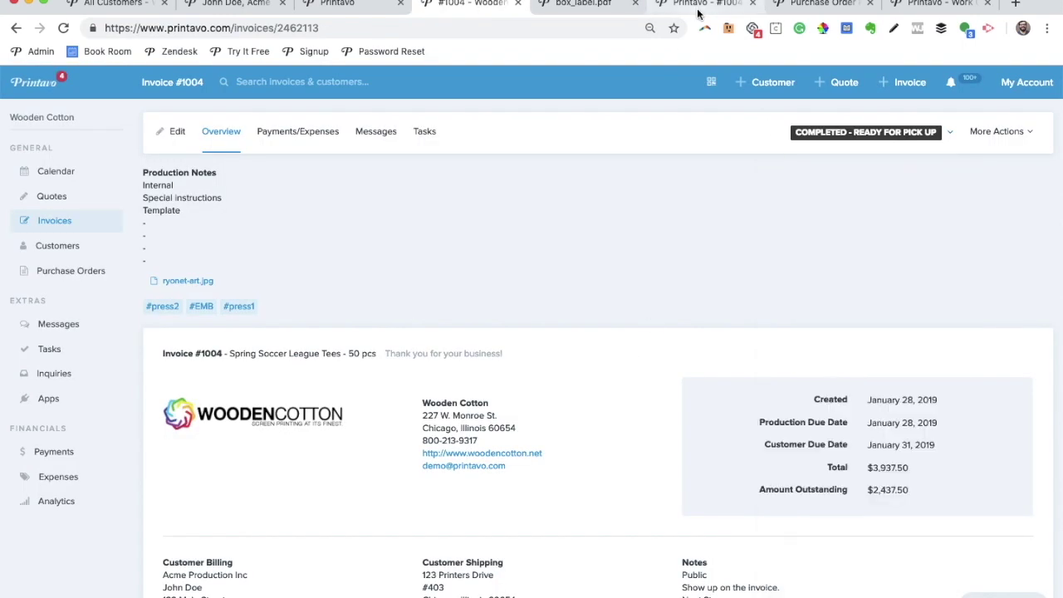
left_click(698, 4)
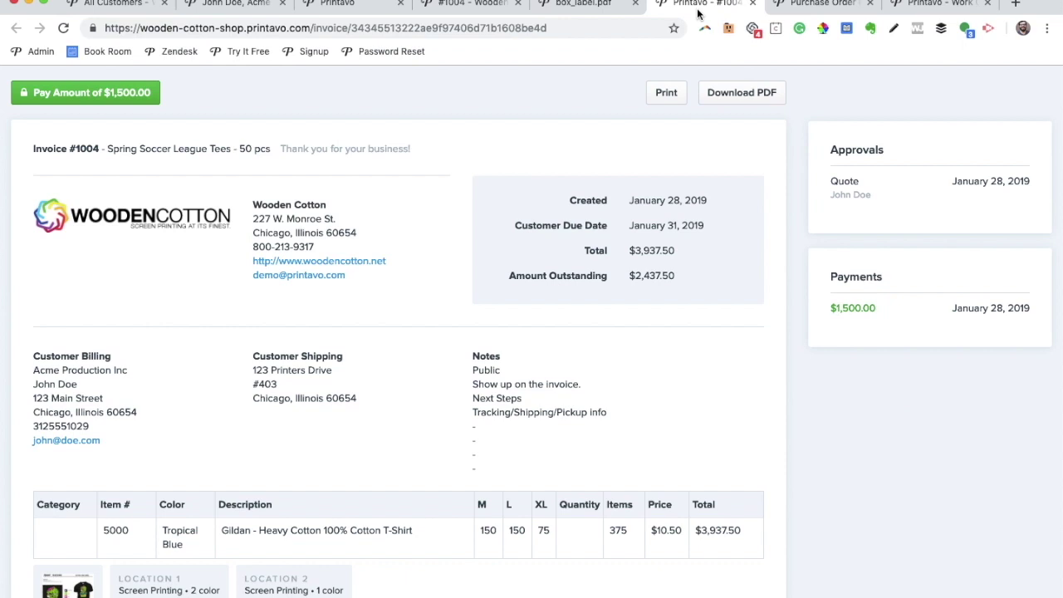
left_click(482, 27)
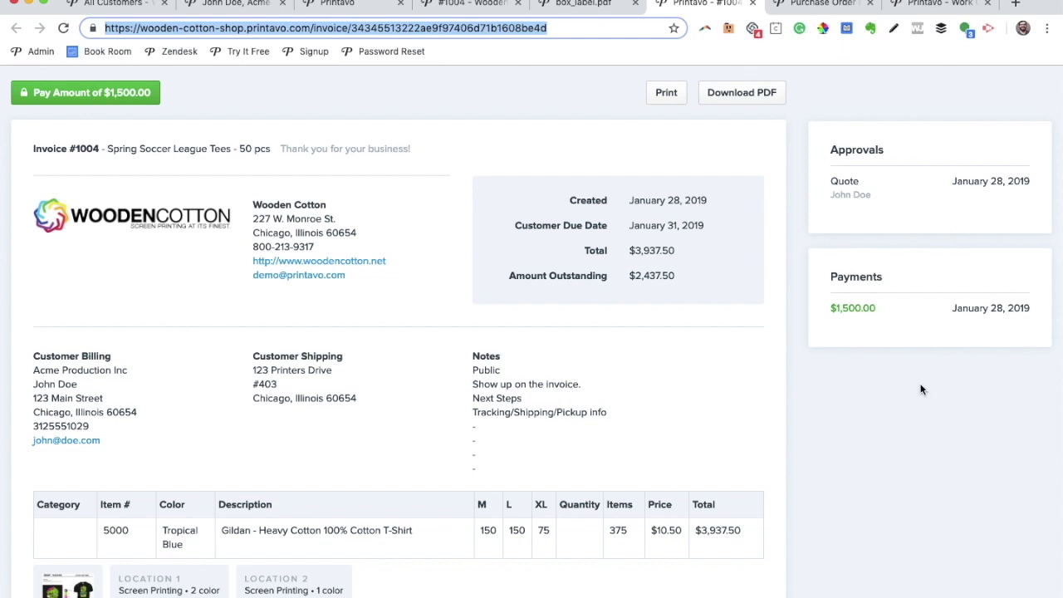
left_click(447, 6)
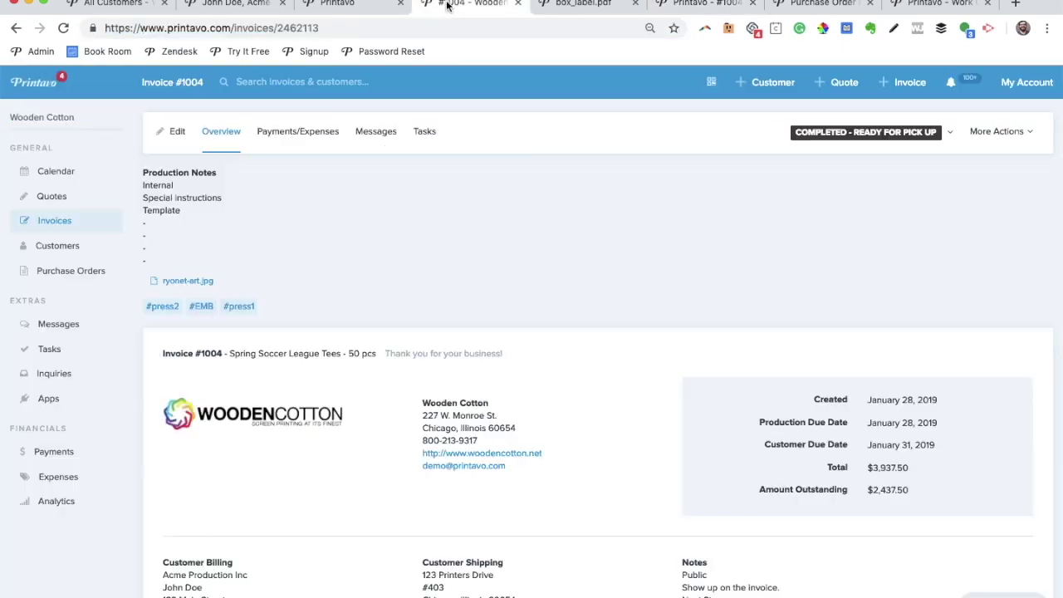
left_click(840, 84)
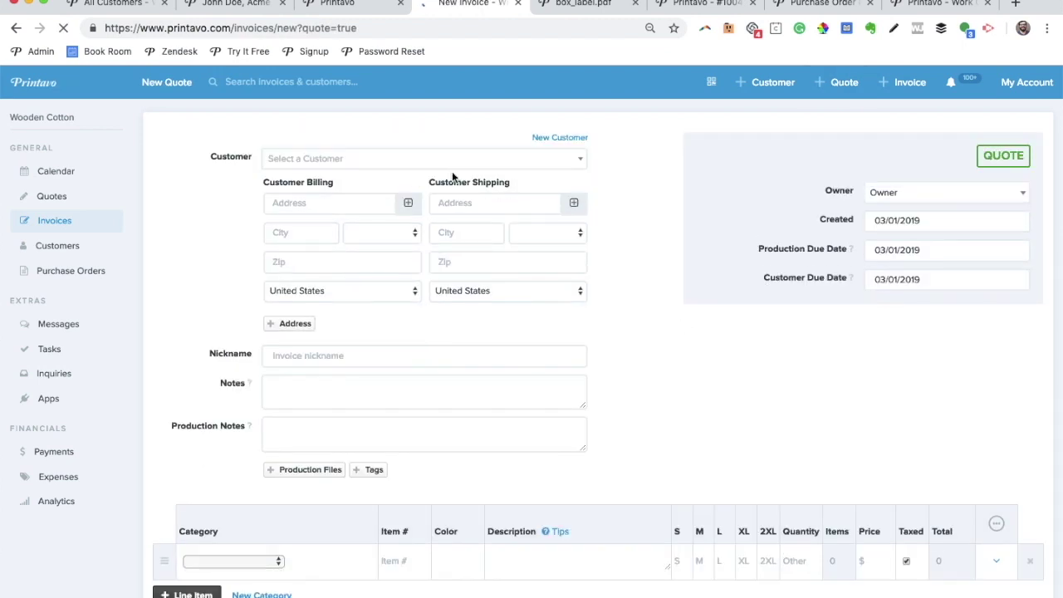
- Select John Doe, Acme Production Inc as the quote's customer
left_click(427, 160)
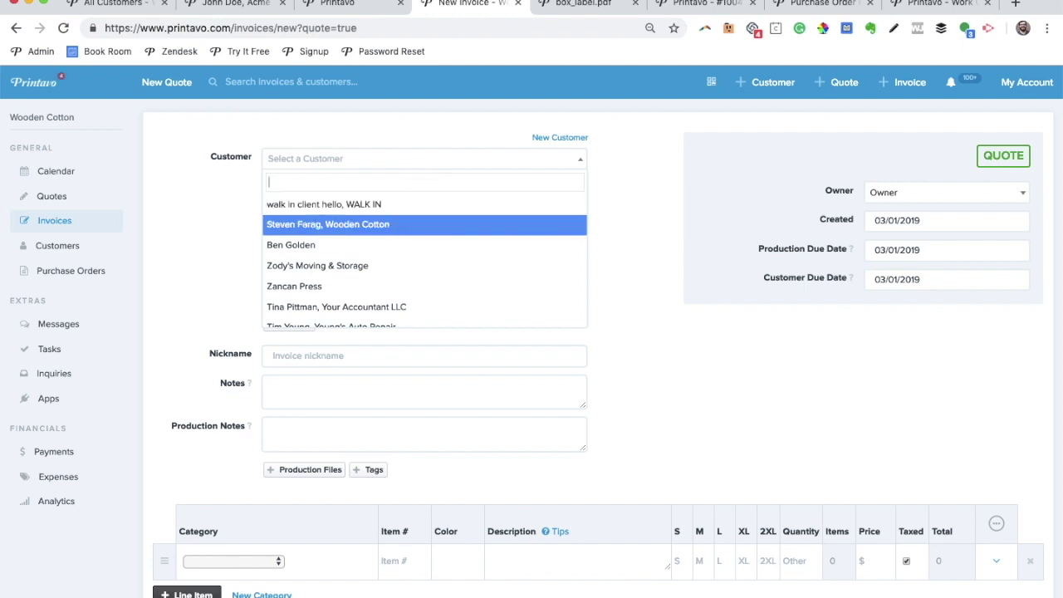
type("john doe")
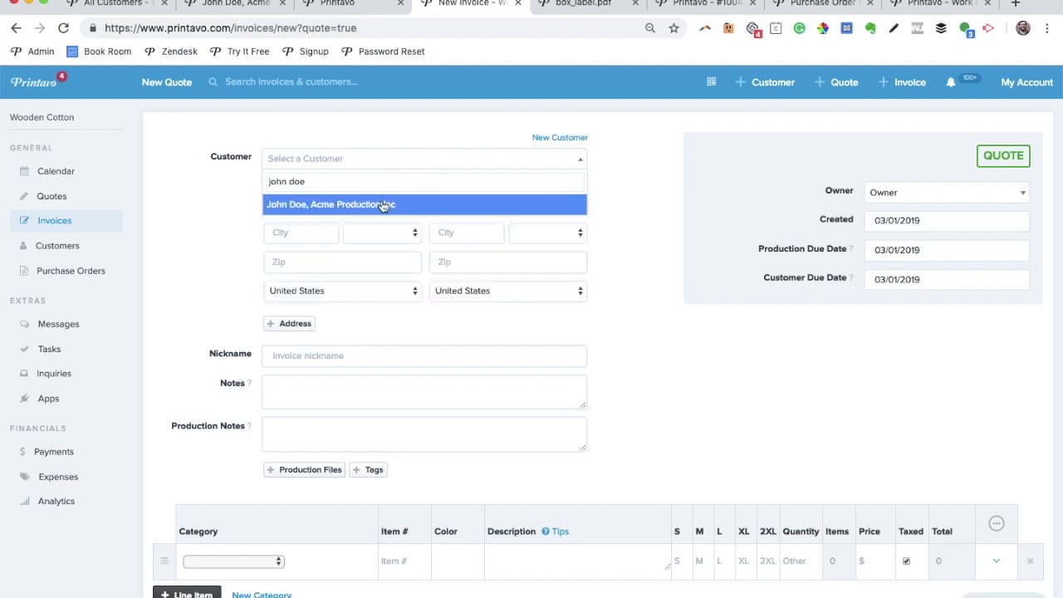
left_click(379, 205)
left_click(572, 141)
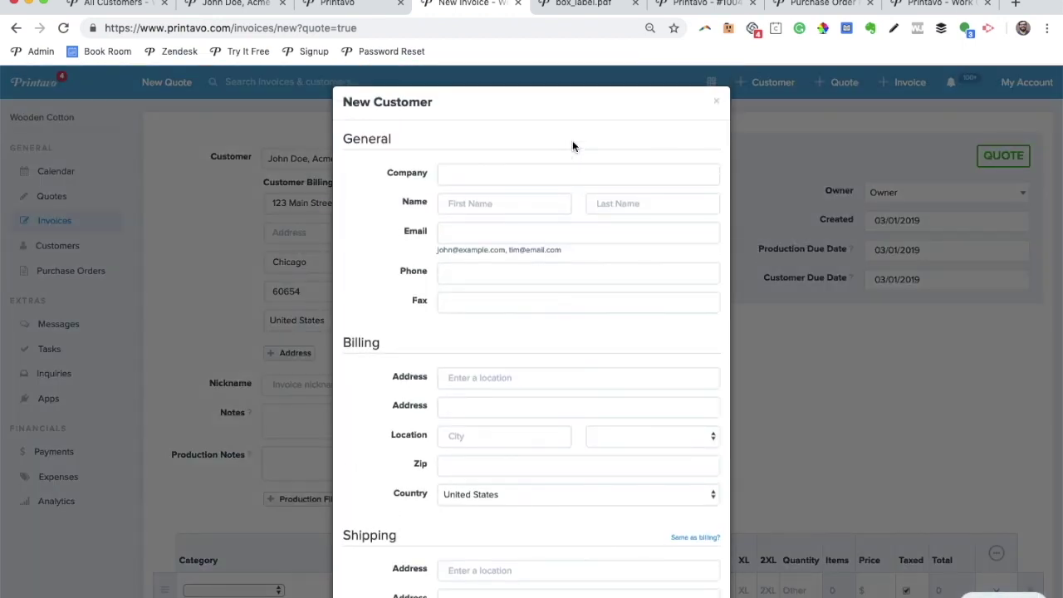
left_click(921, 404)
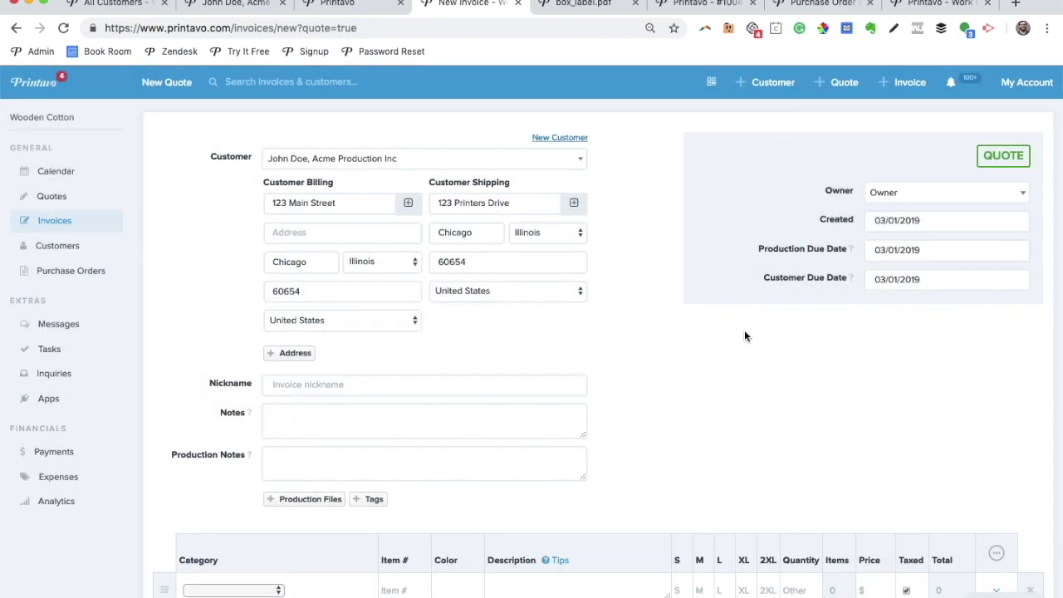
- Set the customer due date to 03/27/2019
left_click(910, 274)
left_click(932, 238)
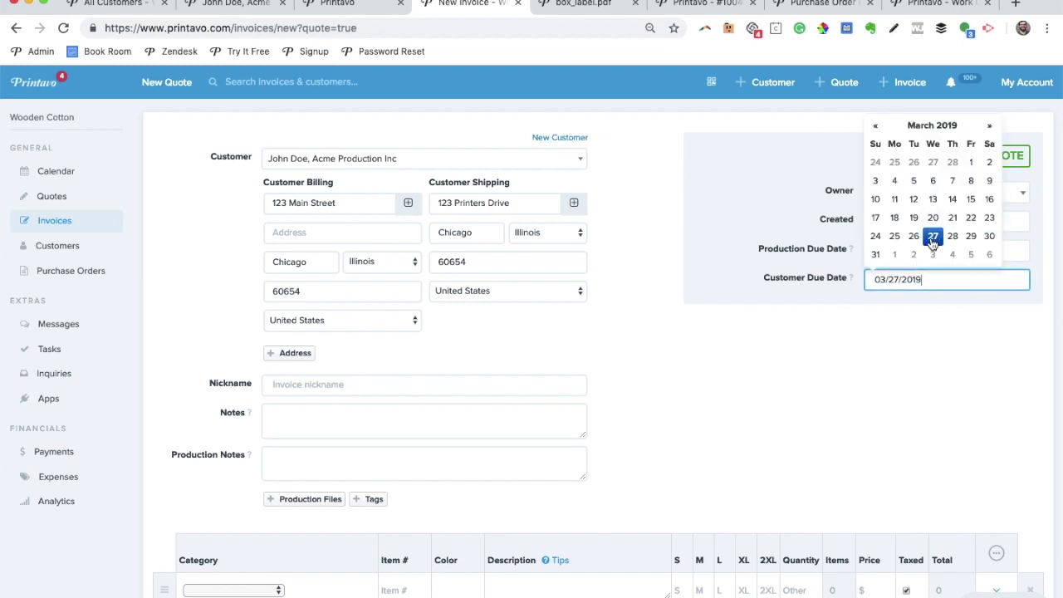
left_click(724, 267)
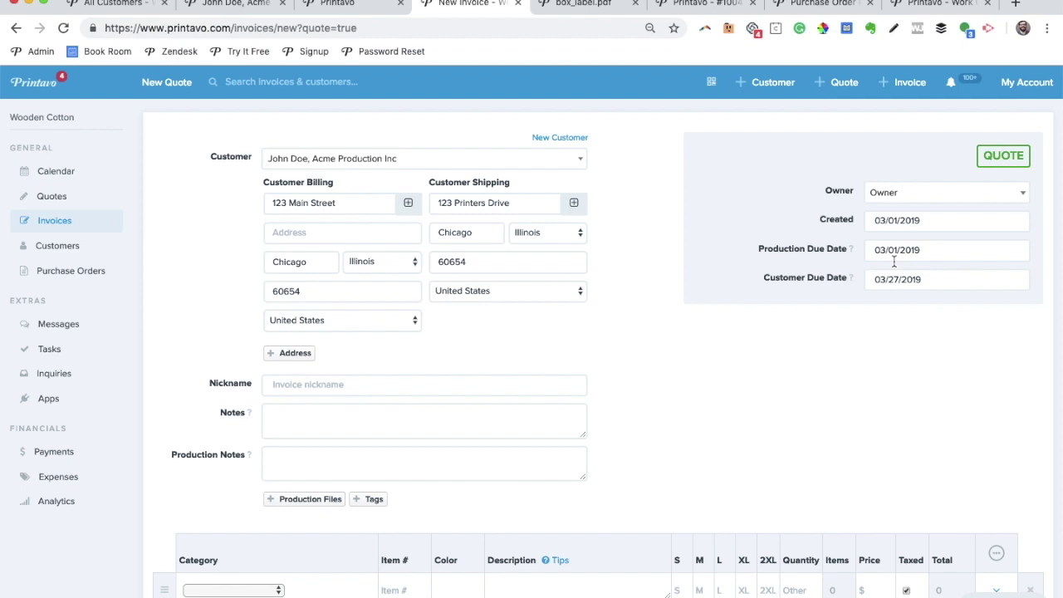
scroll(365, 324, "down", 2)
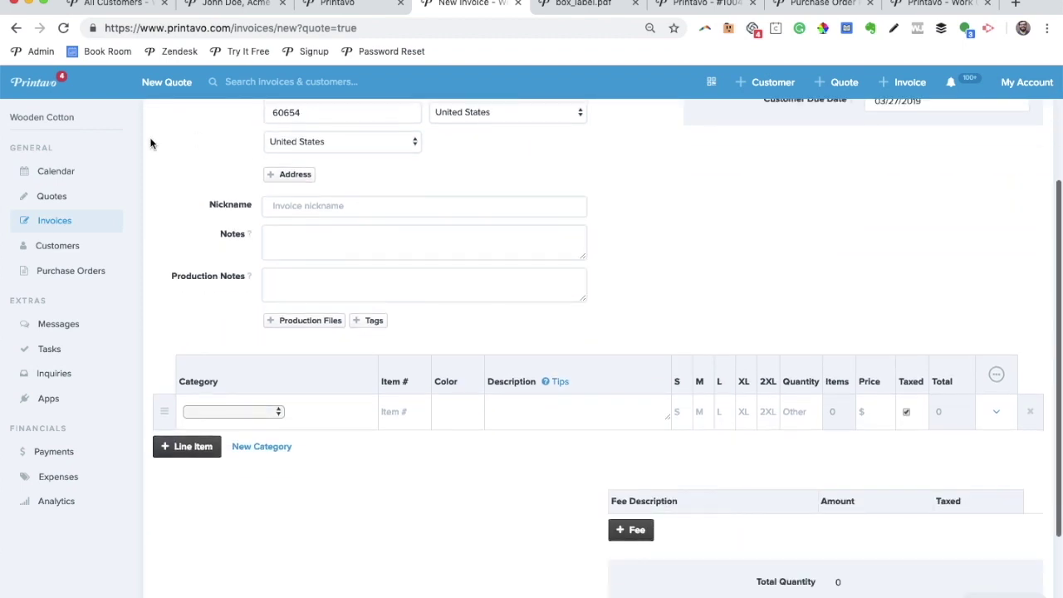
- Enter production notes 'INTERNAL DETAILS' and customer notes 'INVOICE - PO NUMBER DELIVERY INSTRUCTIONS'
left_click(410, 276)
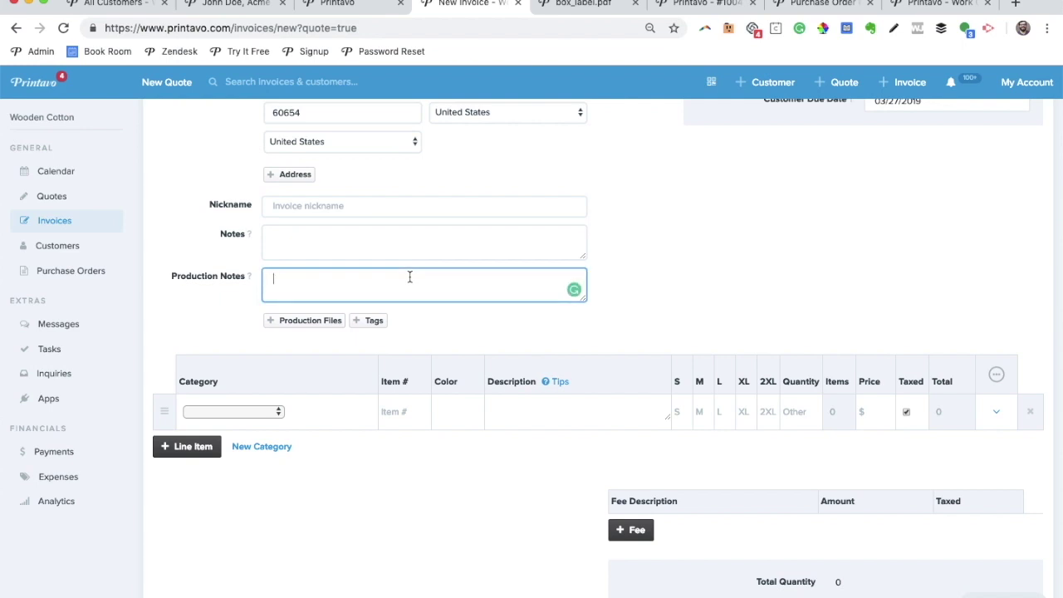
type("INTERNAL")
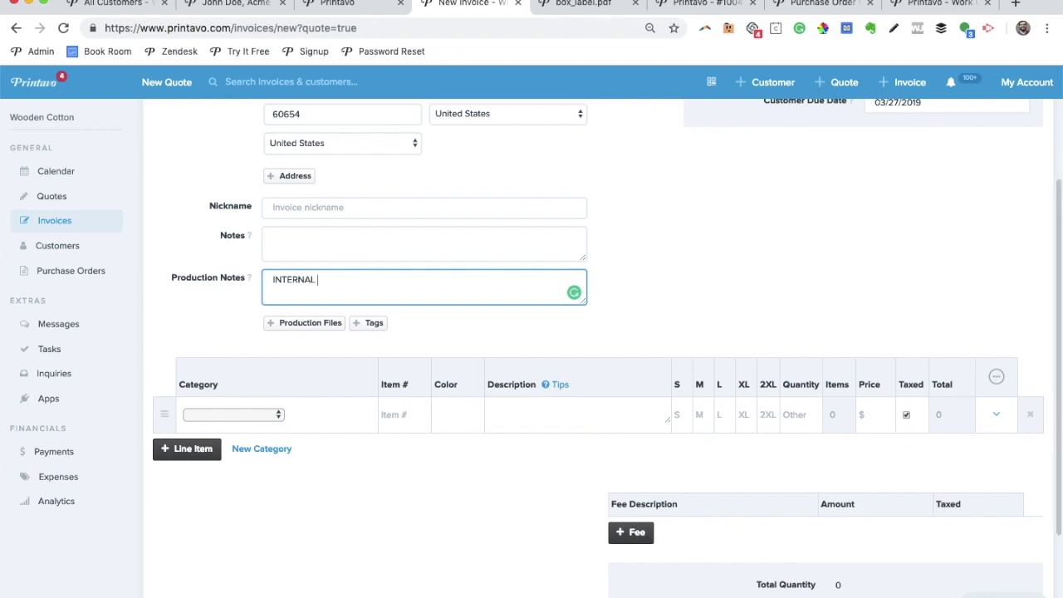
type(" DETAILS")
left_click(404, 233)
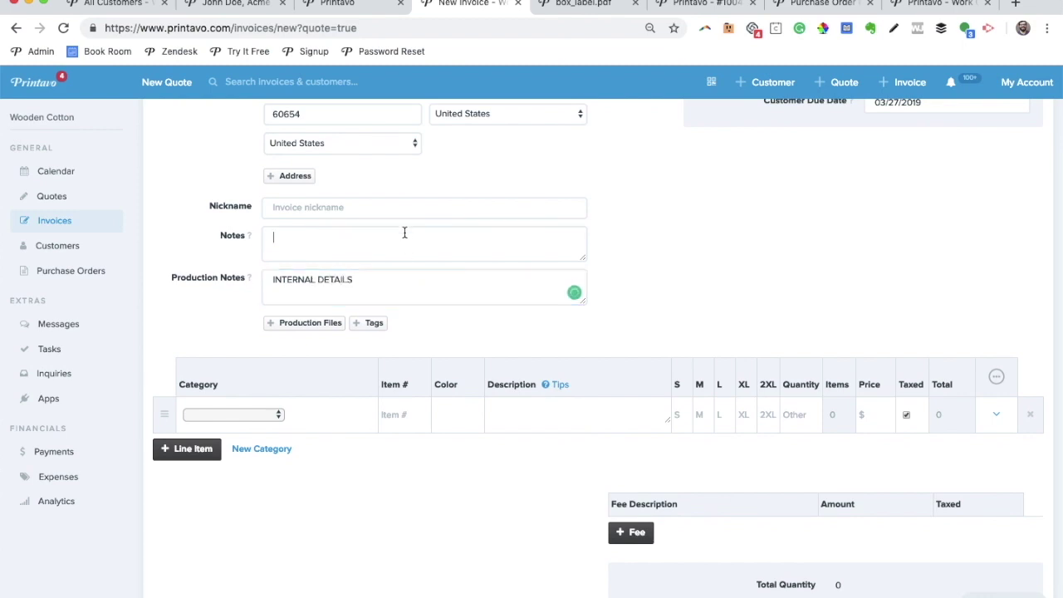
type("INOVI")
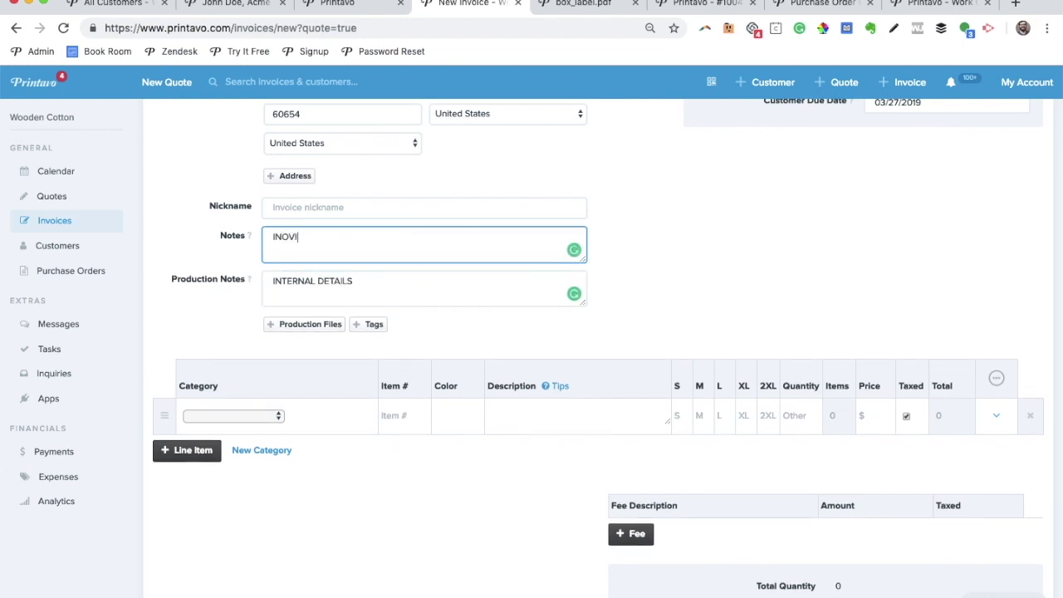
key("BackSpace")
key("BackSpace")
type("VOICE - PO ")
type("NUMBER ")
type("DELIVERY INSTRUCTIONS")
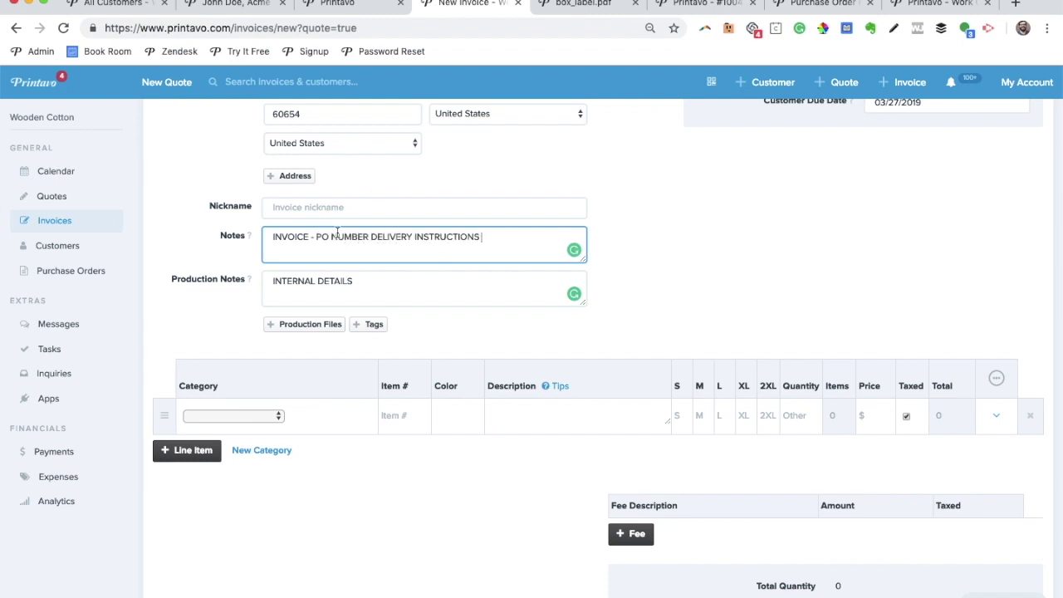
- Set the quote nickname to 4H CLUB BANQUET DINNER SHIRTS 2019
left_click(355, 211)
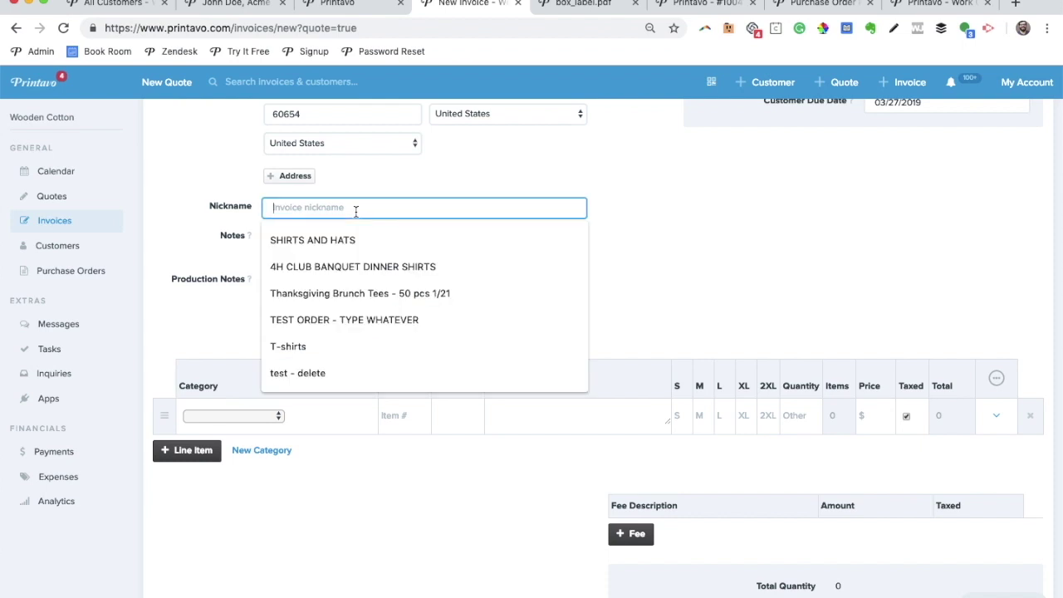
left_click(380, 266)
type("2019")
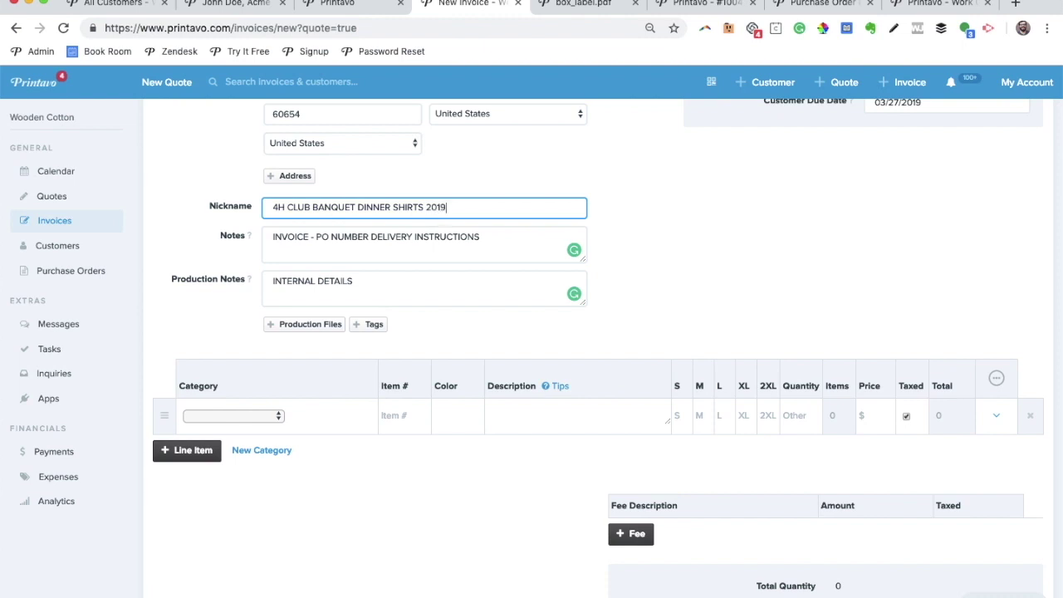
triple_click(324, 212)
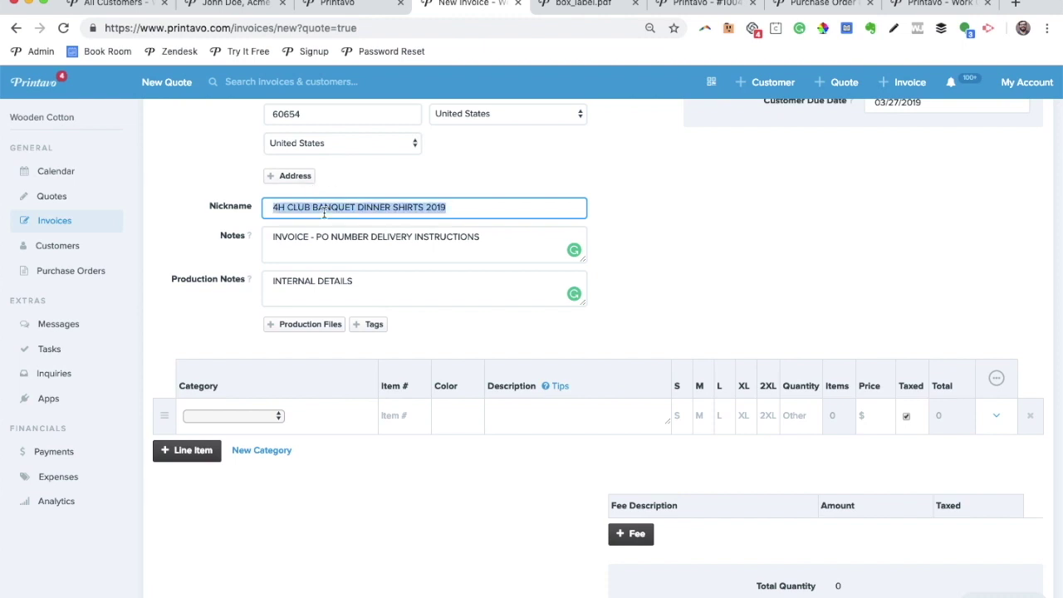
left_click(341, 75)
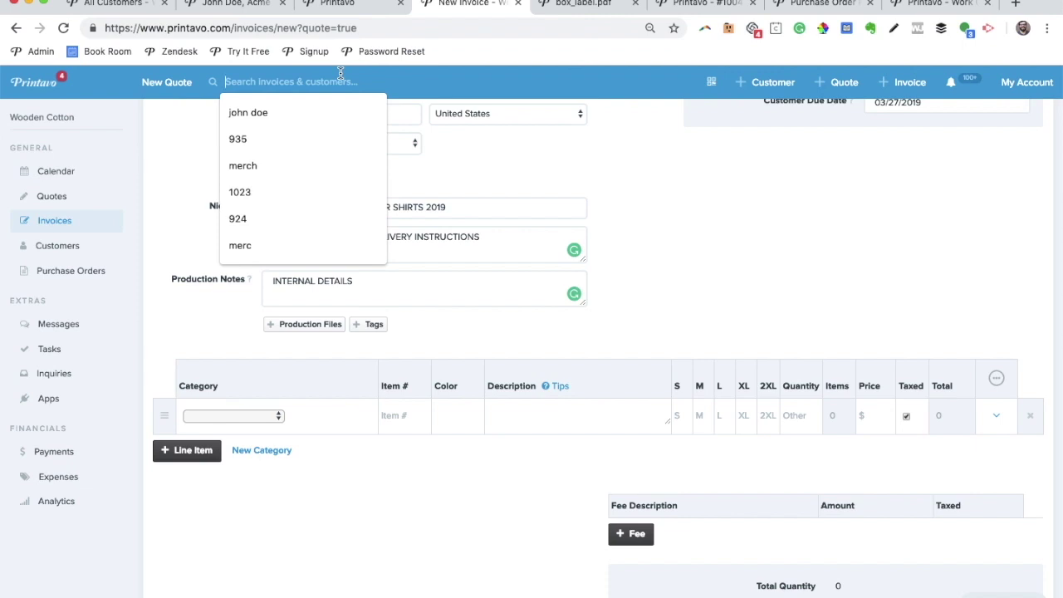
left_click(477, 180)
scroll(476, 183, "down", 3)
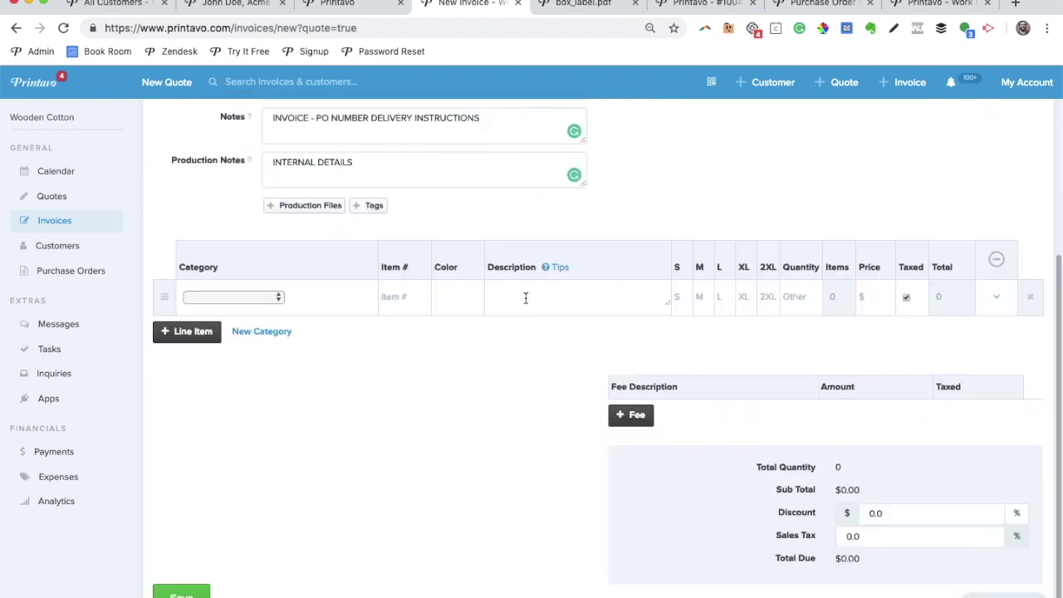
left_click(525, 297)
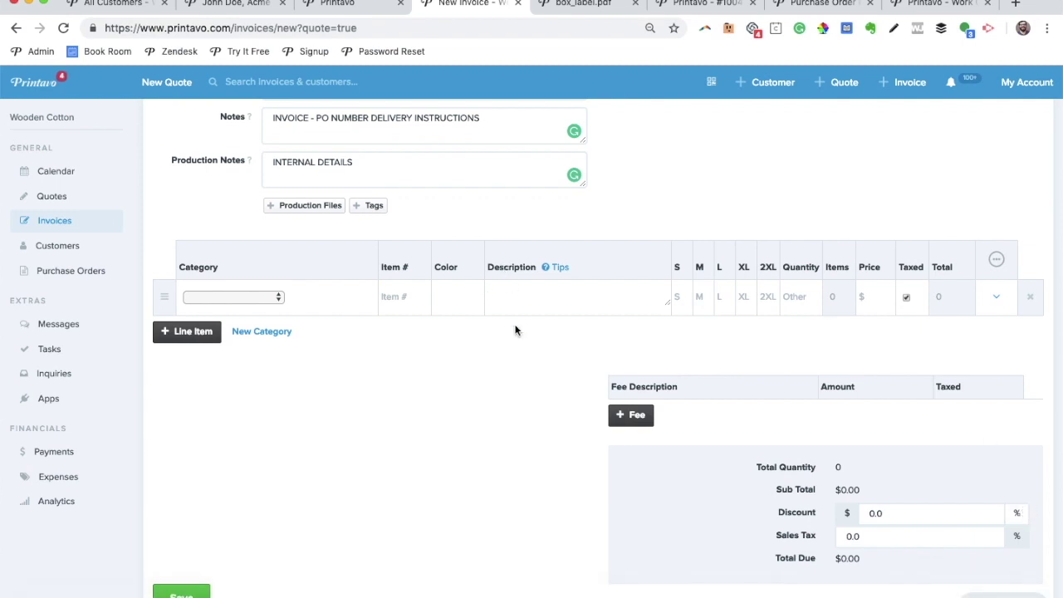
- Add a line item of 50 Army Bella + Canvas 3001 tees and begin adding print locations
type("310")
key("BackSpace")
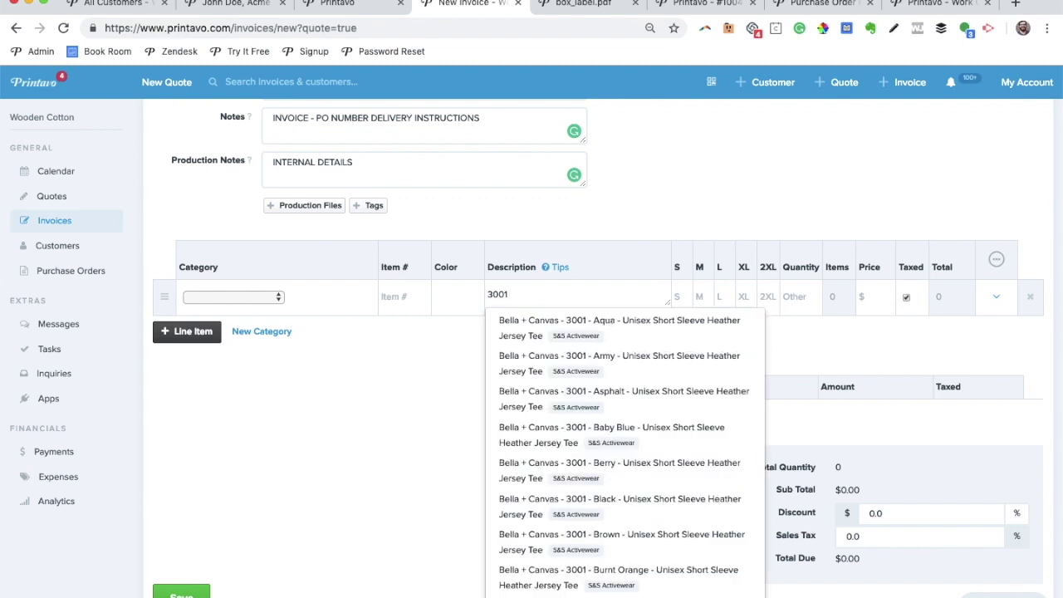
left_click(569, 353)
left_click(799, 302)
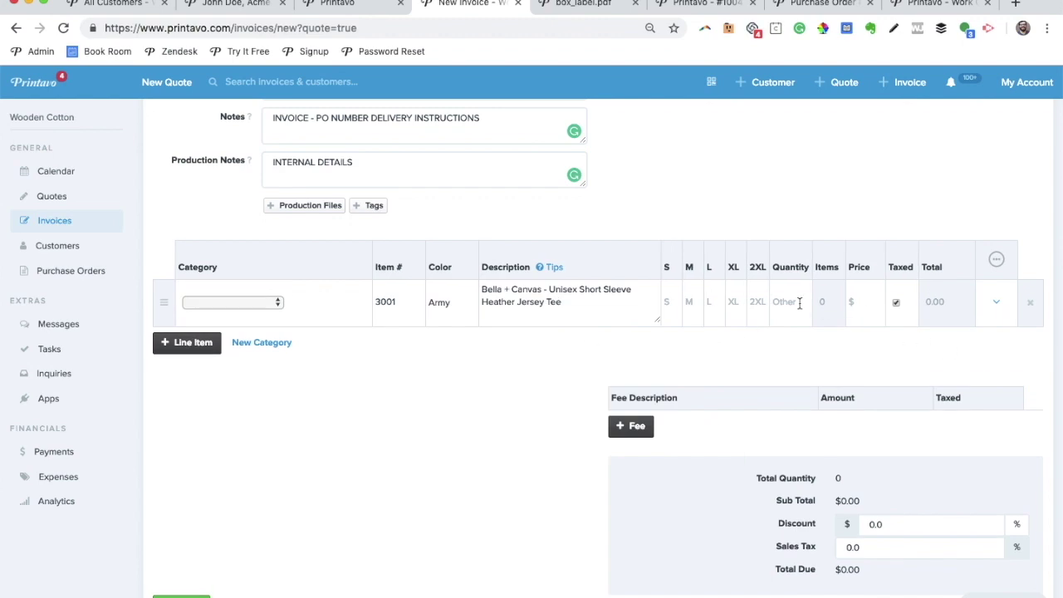
type("50")
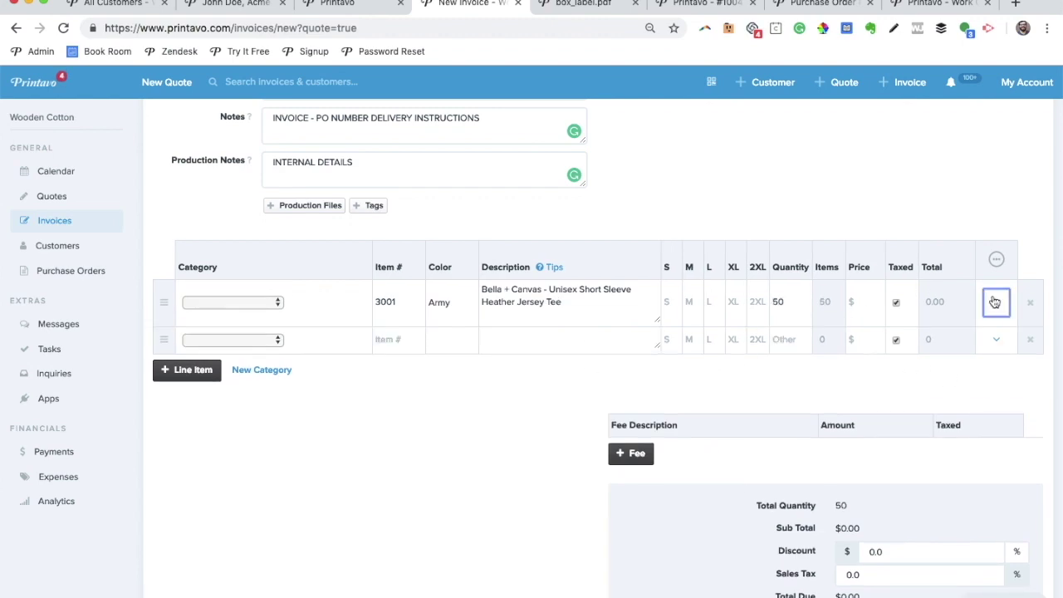
left_click(995, 301)
left_click(965, 358)
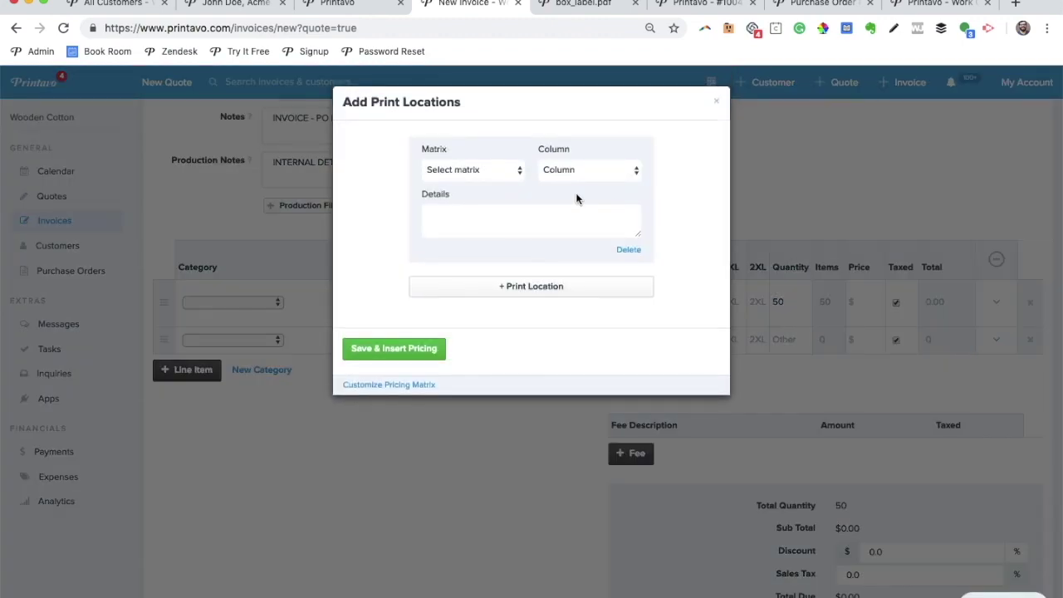
- Price the first location as 3-color Screen Printing and add a second location with Embroidery Matrix
left_click(485, 169)
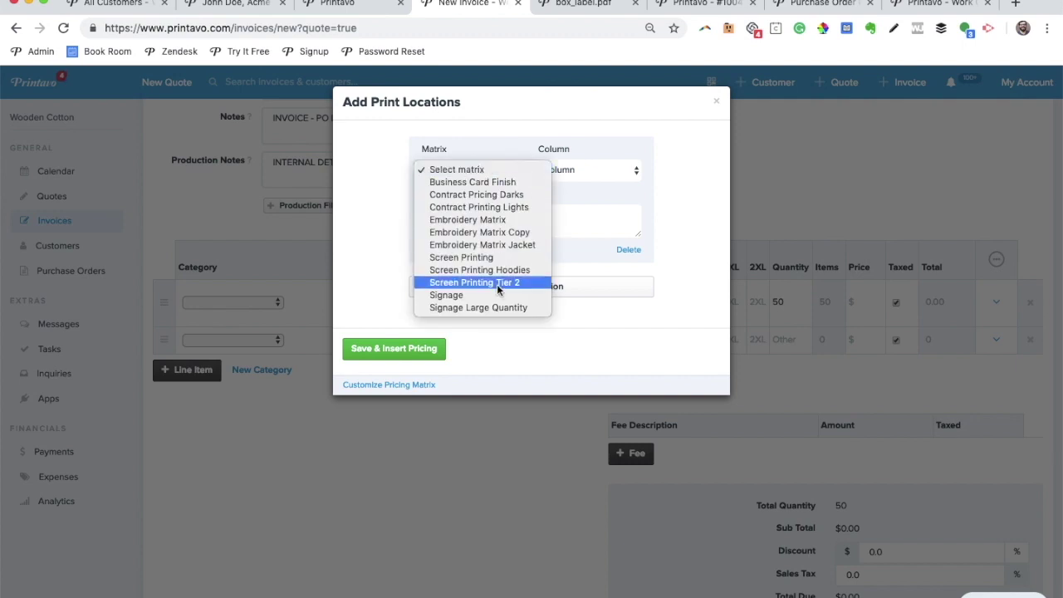
left_click(457, 257)
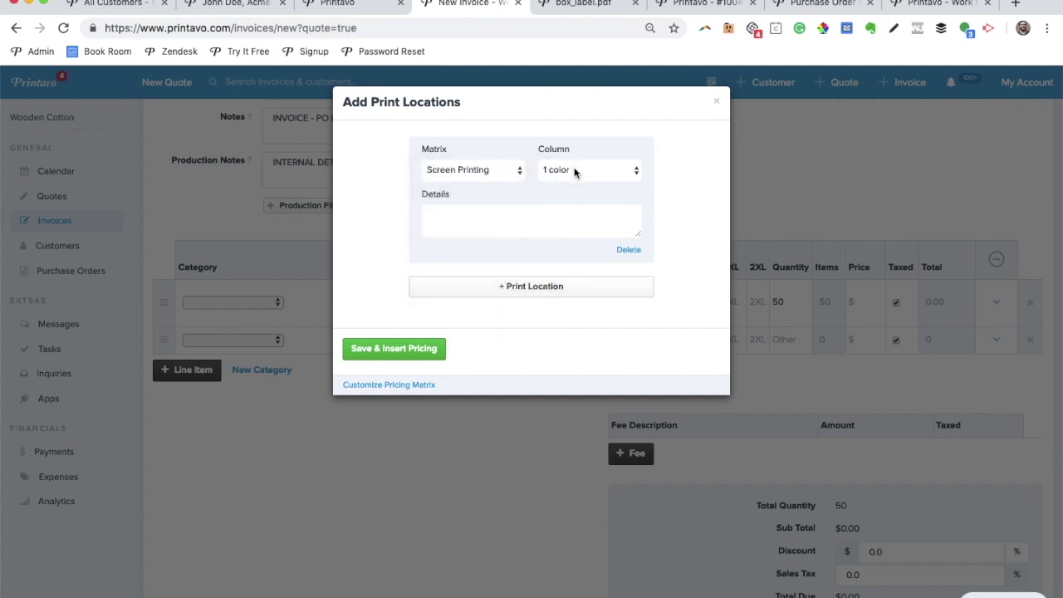
left_click(574, 169)
left_click(573, 195)
left_click(503, 286)
left_click(488, 309)
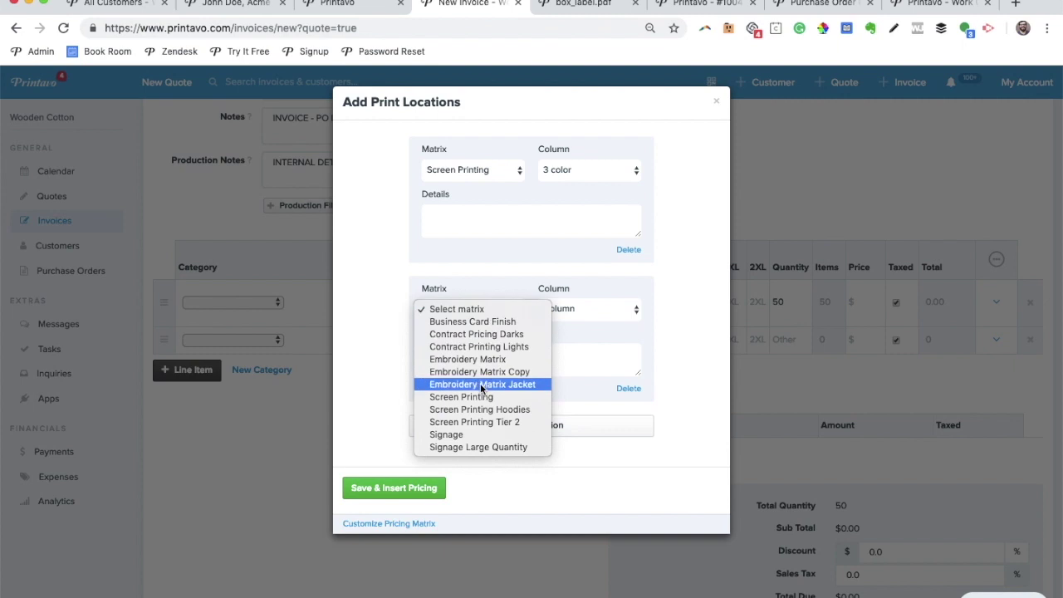
left_click(469, 358)
- Label the locations FRONT and BACK and insert the pricing ($12.78 each, $639.00 total)
left_click(482, 219)
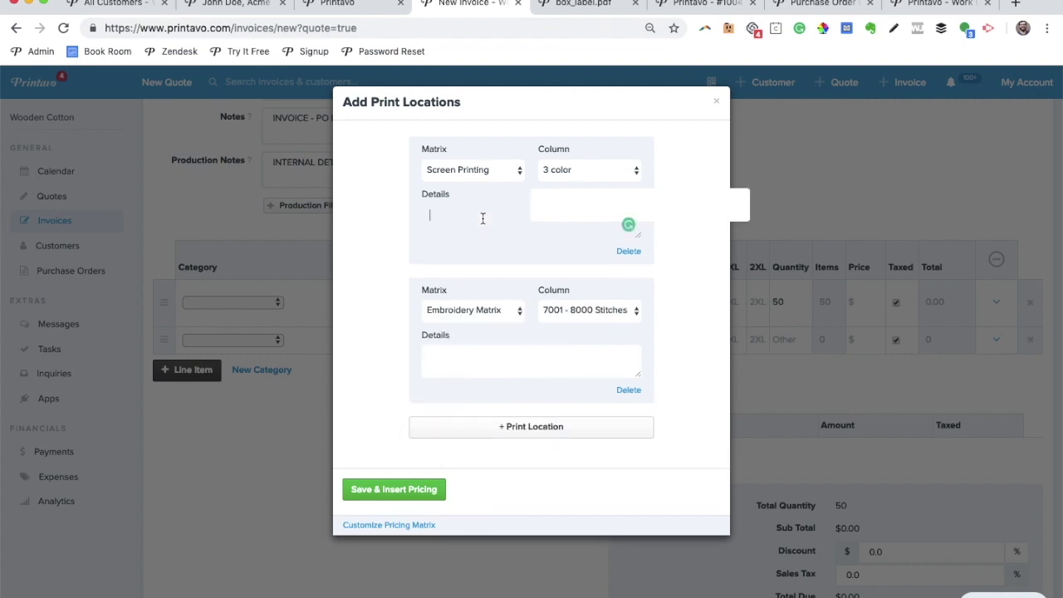
type("FRONT")
left_click(453, 359)
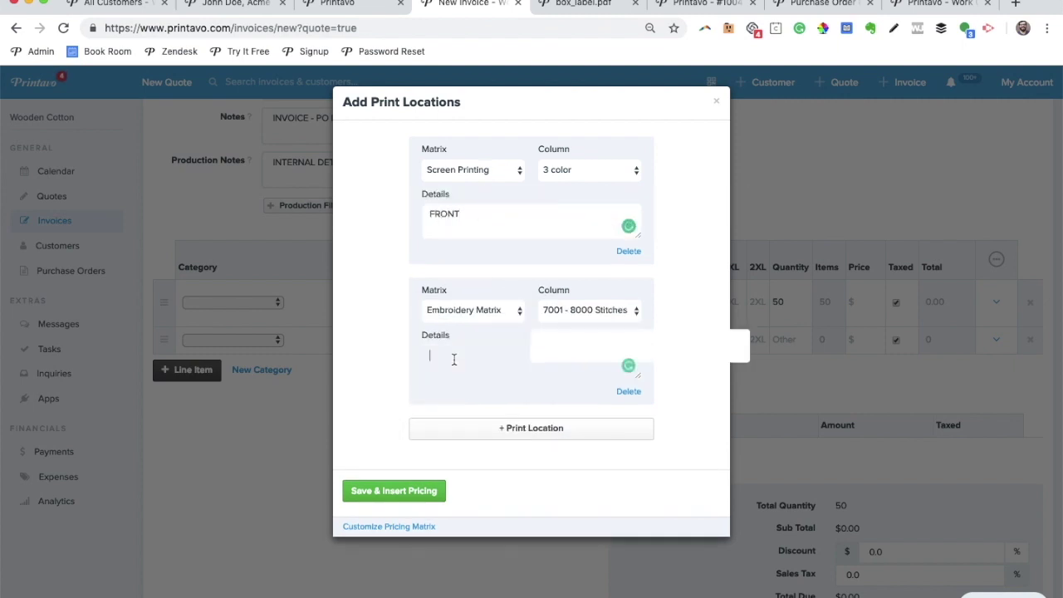
type("BACK")
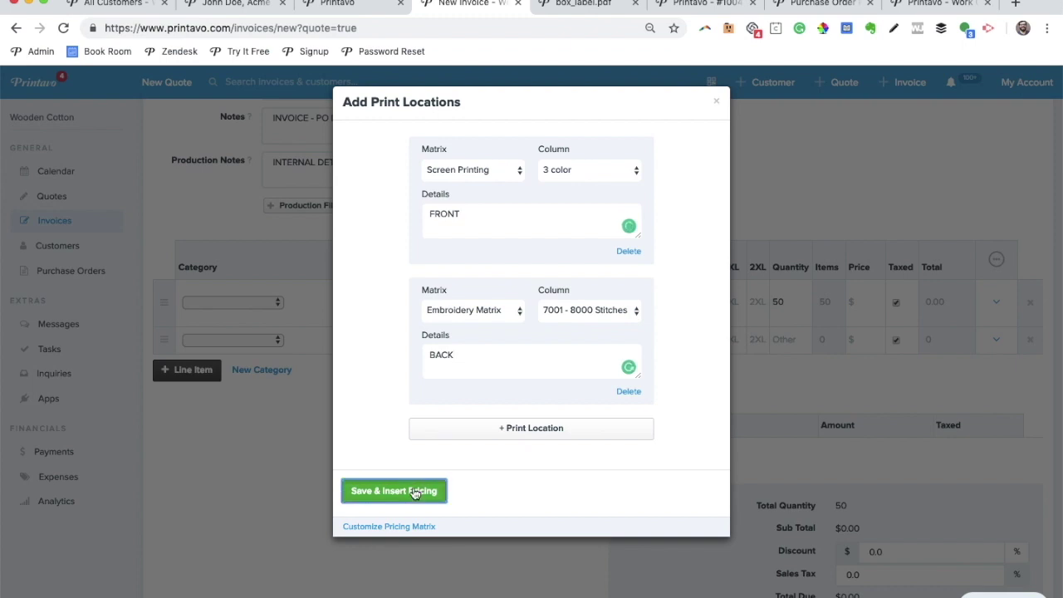
left_click(422, 490)
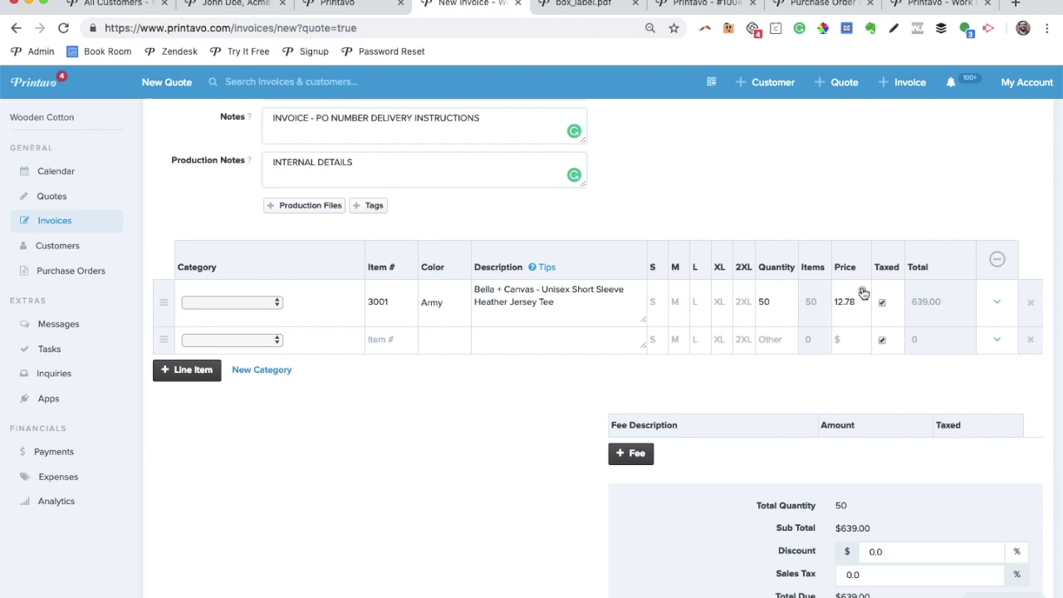
mouse_move(862, 293)
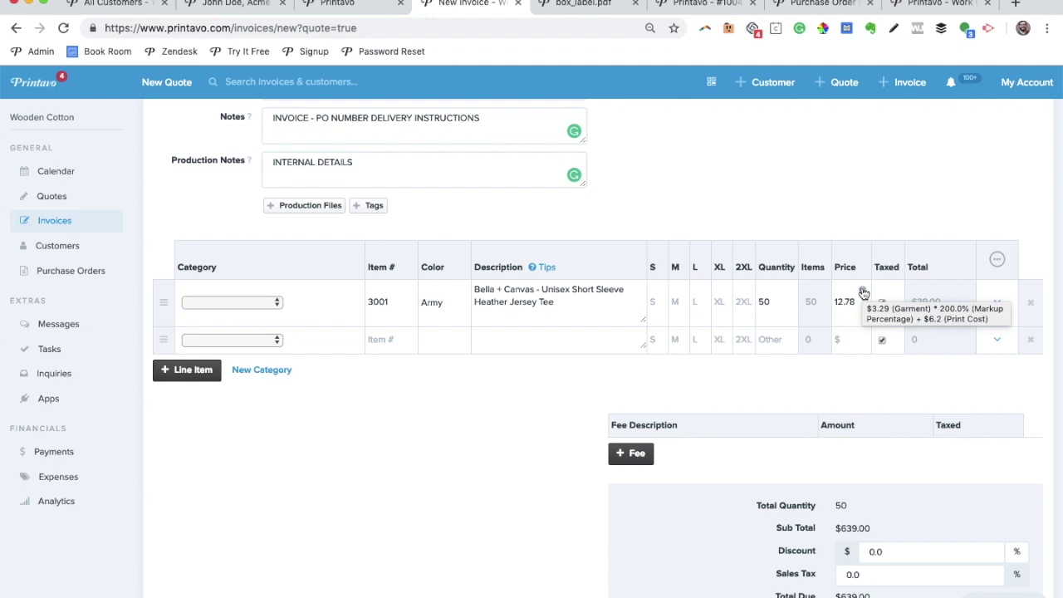
- Attach a T-shirt mockup image to the tee line and save the quote as #1229
left_click(997, 303)
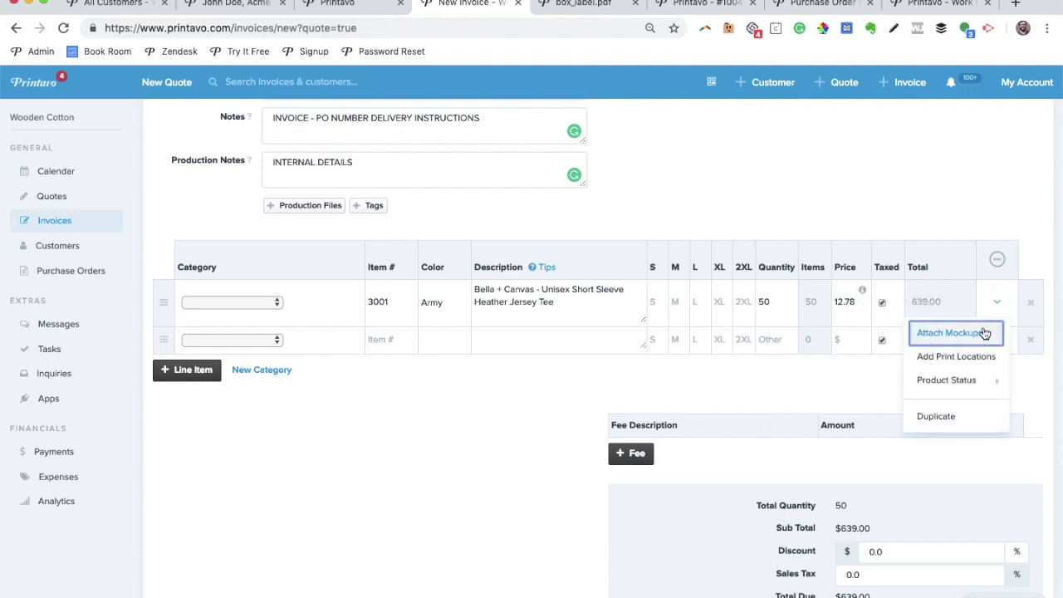
left_click(984, 333)
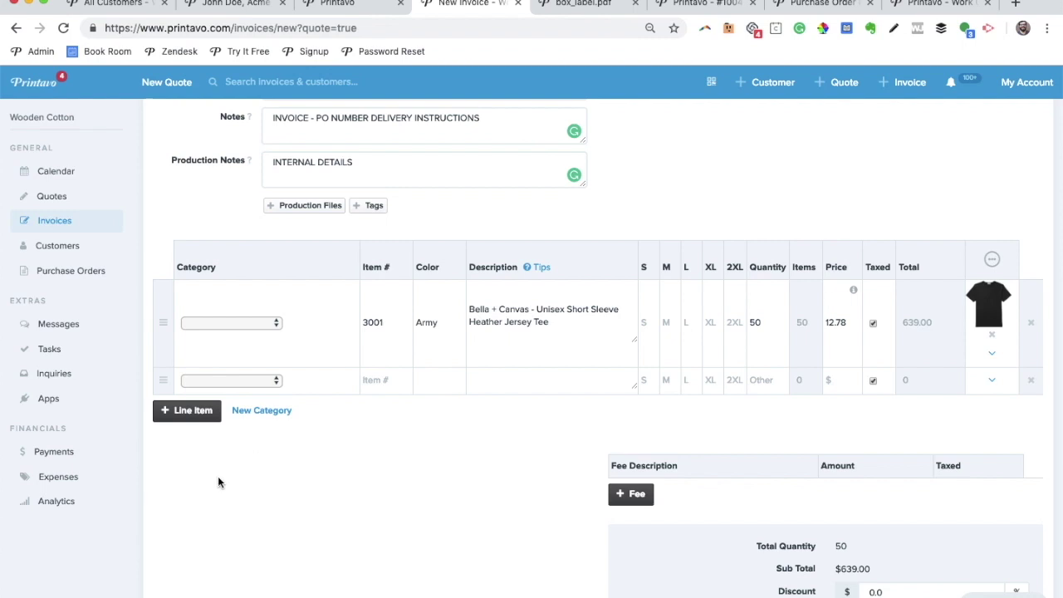
scroll(219, 482, "down", 3)
left_click(181, 568)
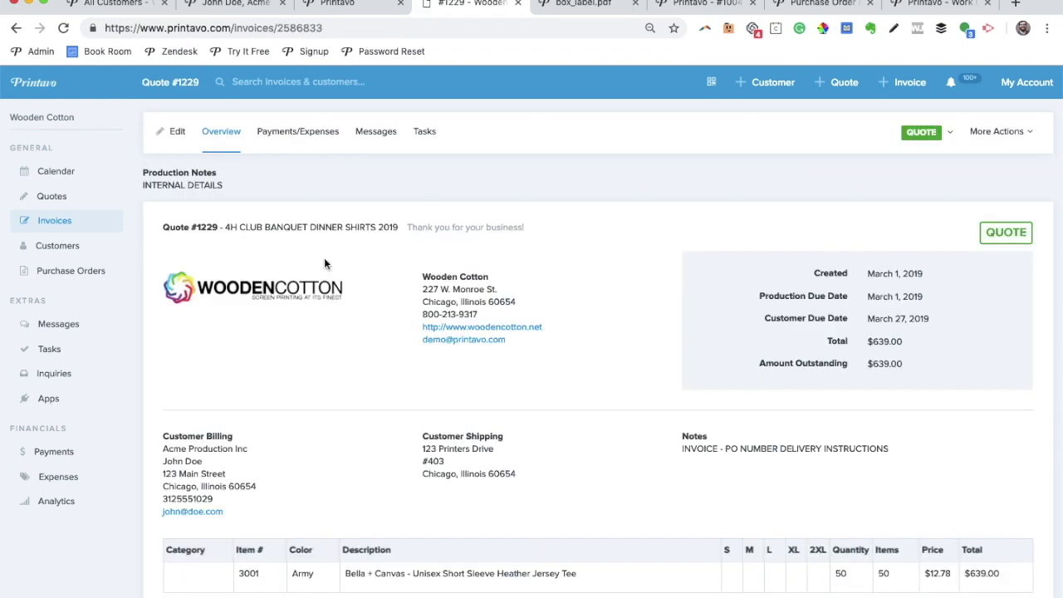
- Send the customer a Quote Approval template message with the quote approval attached
left_click(381, 134)
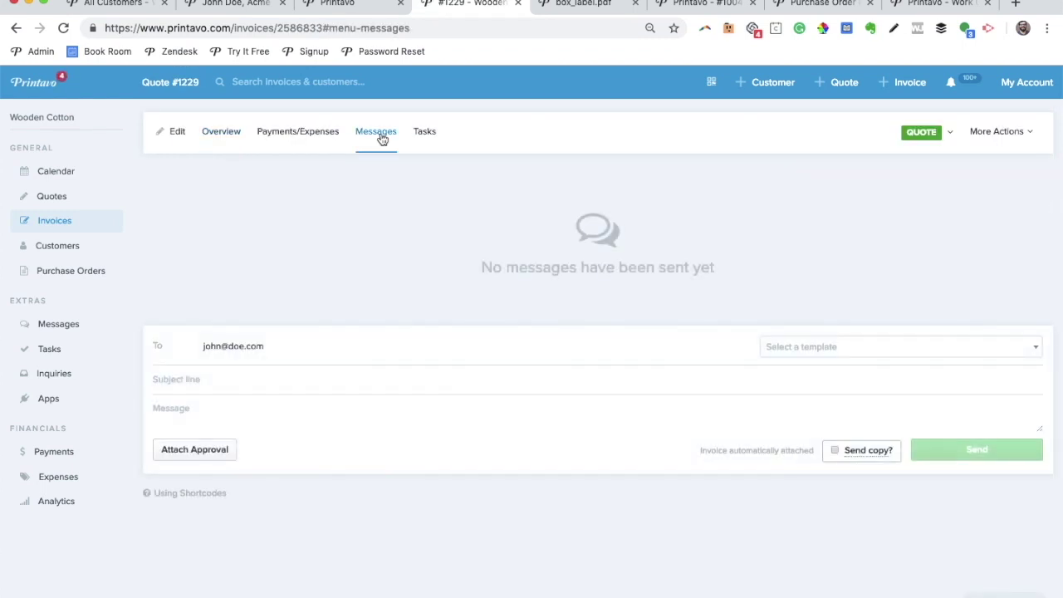
left_click(200, 450)
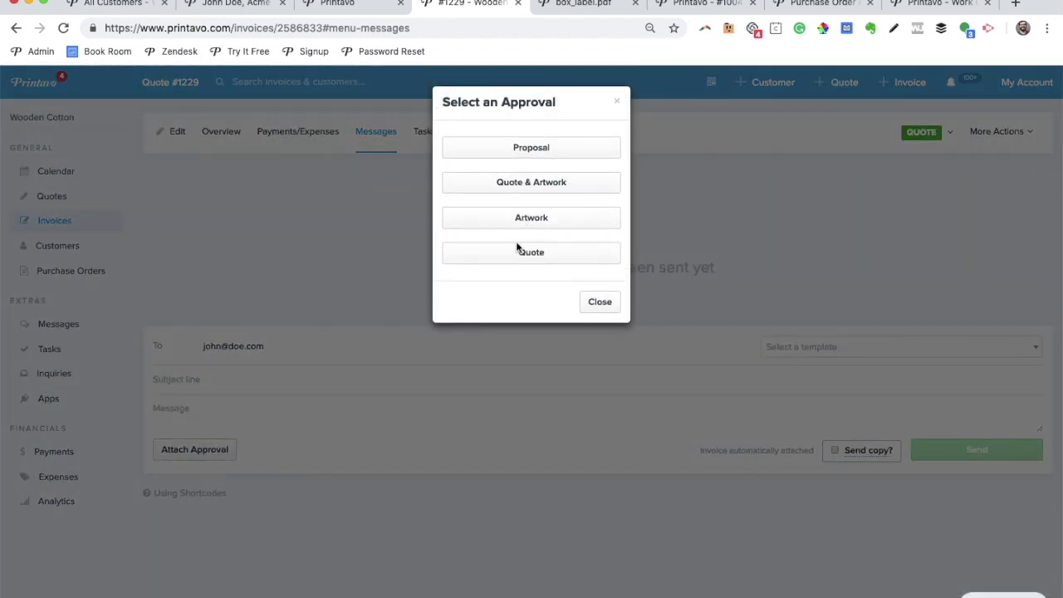
left_click(513, 254)
left_click(872, 348)
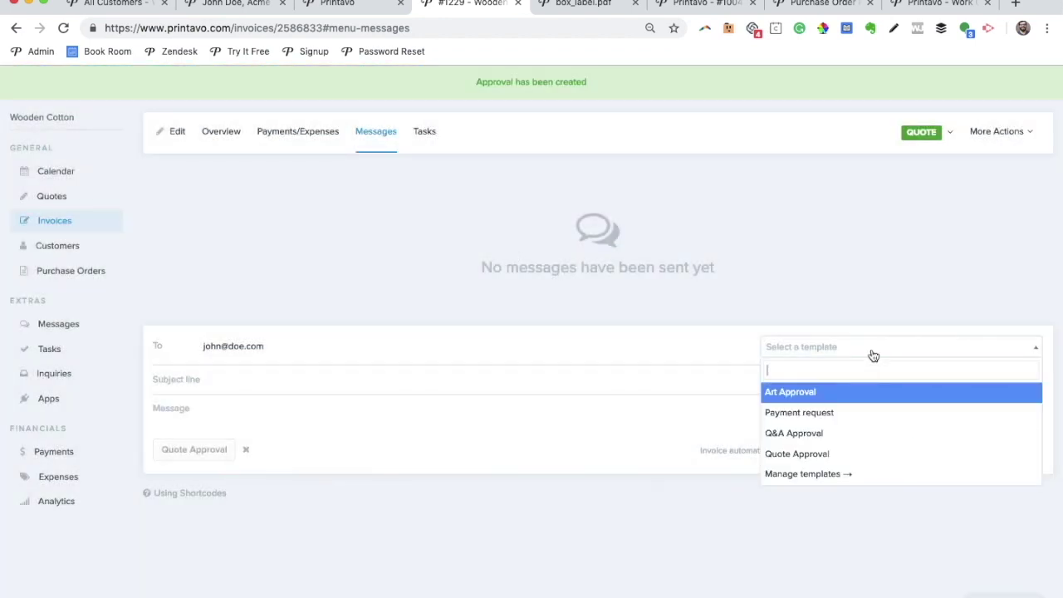
left_click(822, 453)
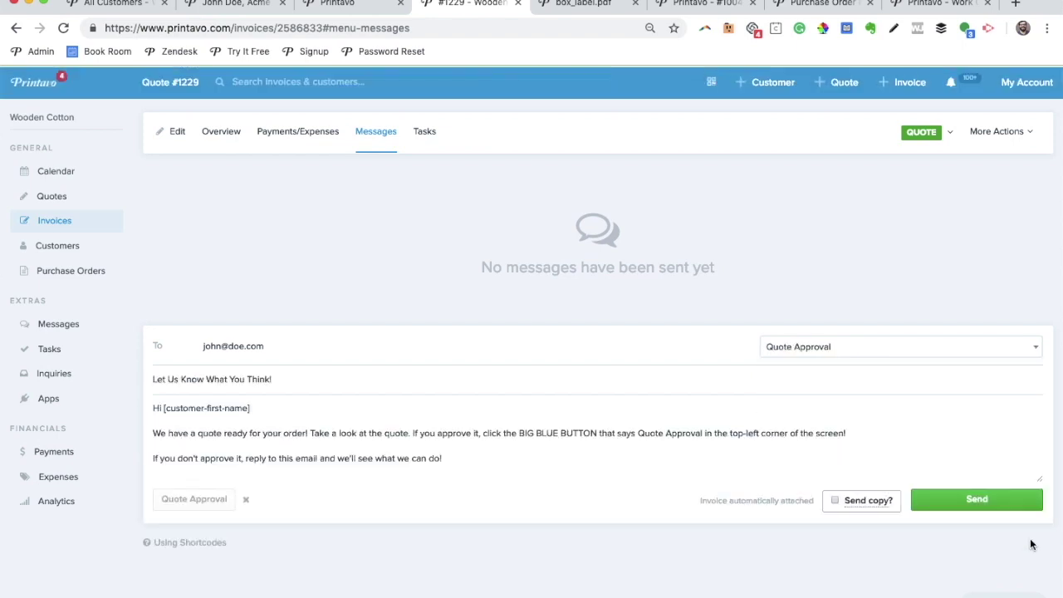
left_click(996, 499)
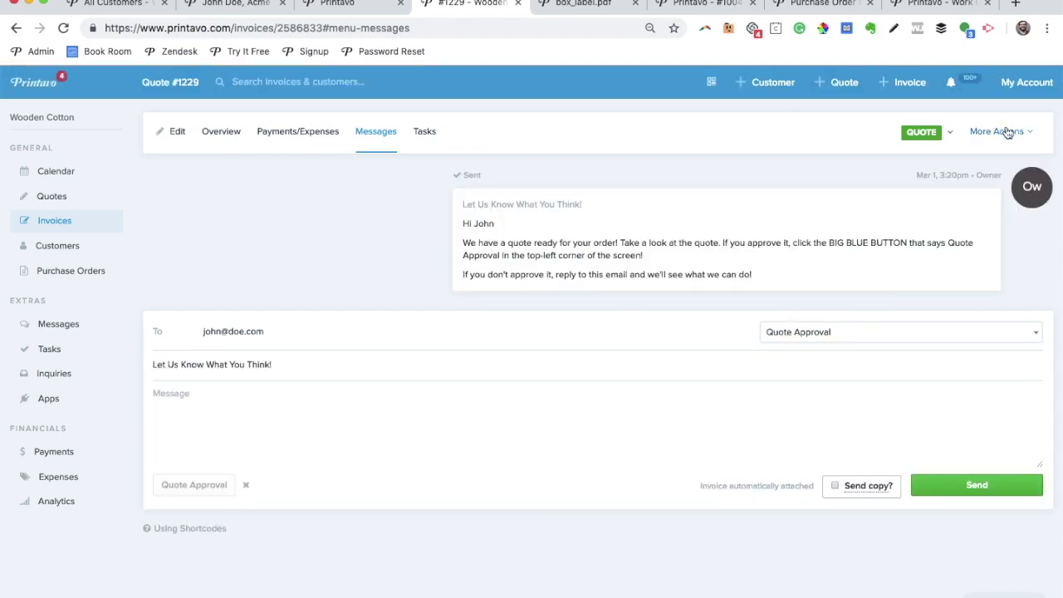
left_click(1006, 131)
- Approve quote #1229 under the customer's name on its customer-facing page, then return to the admin tab
left_click(918, 192)
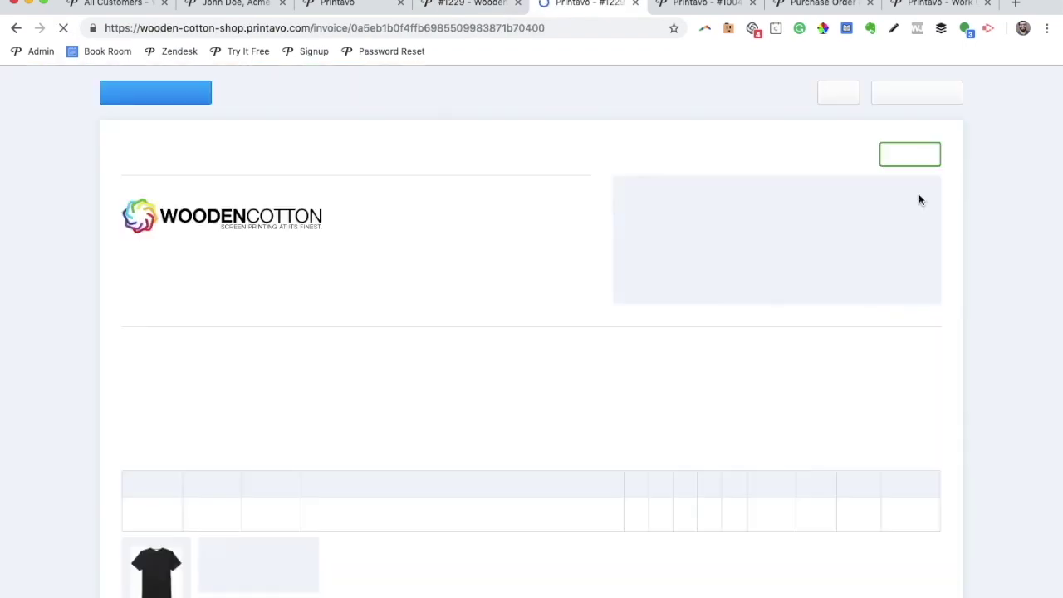
left_click(200, 95)
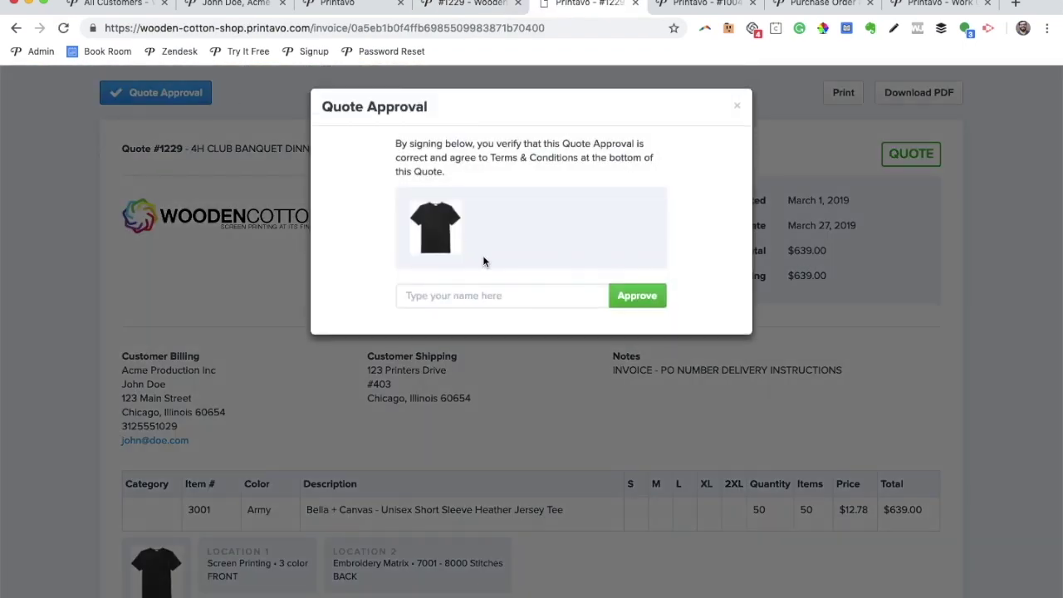
left_click(478, 286)
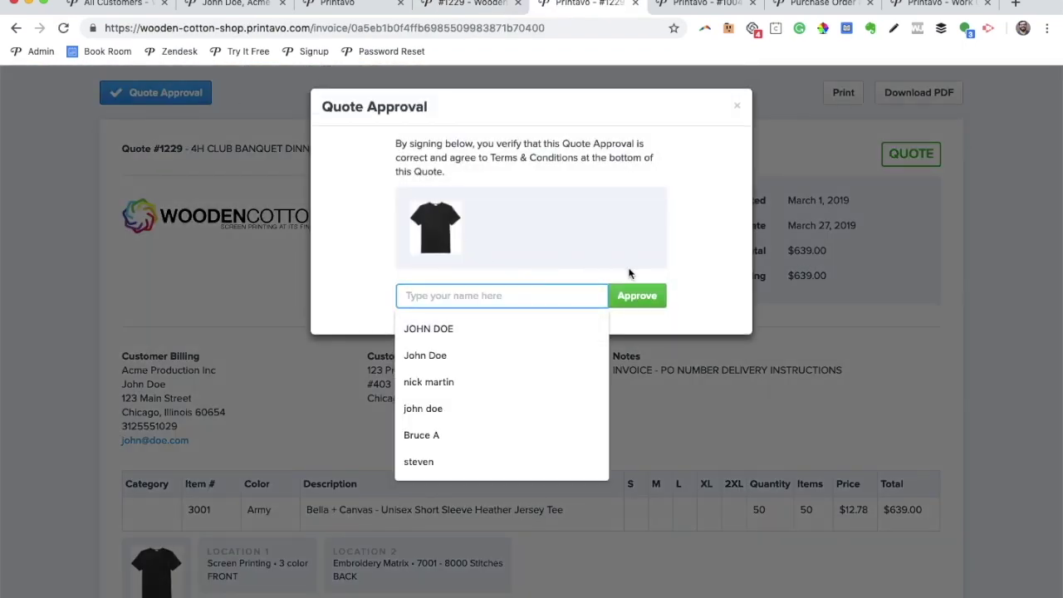
left_click(567, 331)
left_click(637, 296)
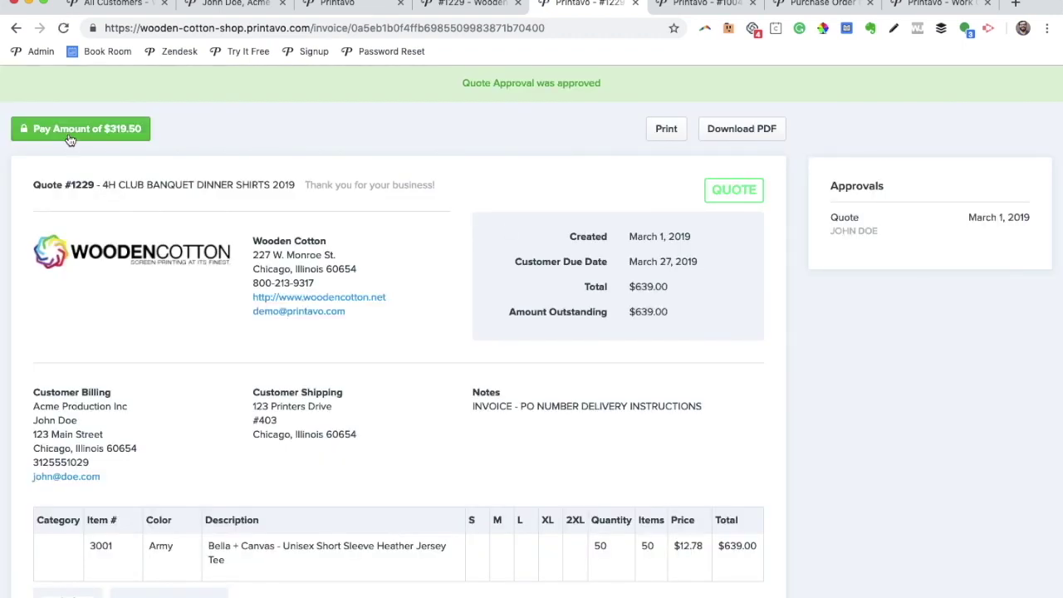
key("ctrl+shift+Tab")
- Check PO #P557, move the #846 T-shirt items onto PO #P665, and set #1229 to Artwork Approved - Purchasing
left_click(232, 143)
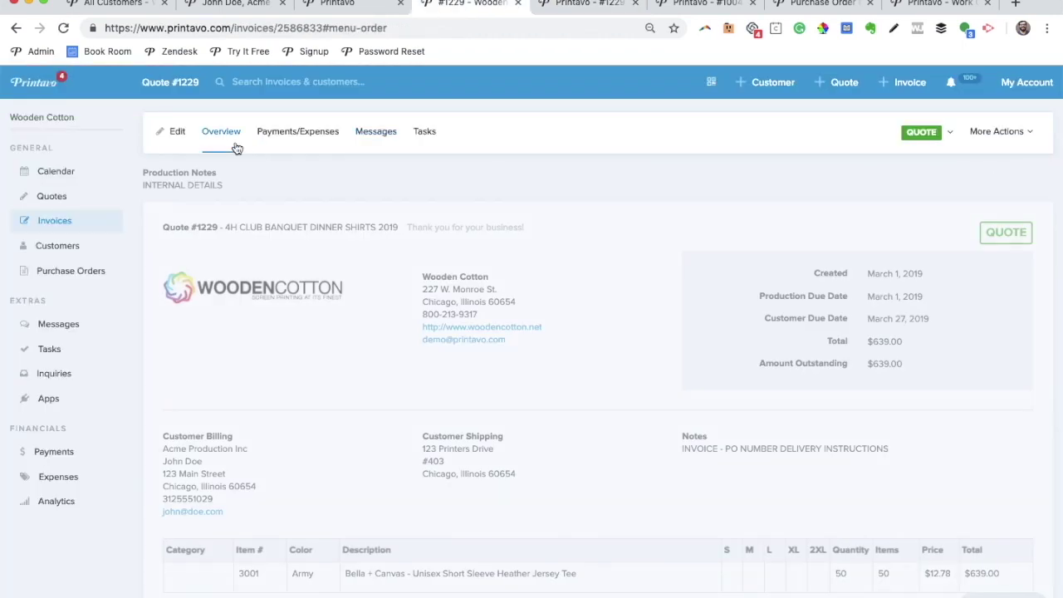
left_click(915, 135)
left_click(796, 3)
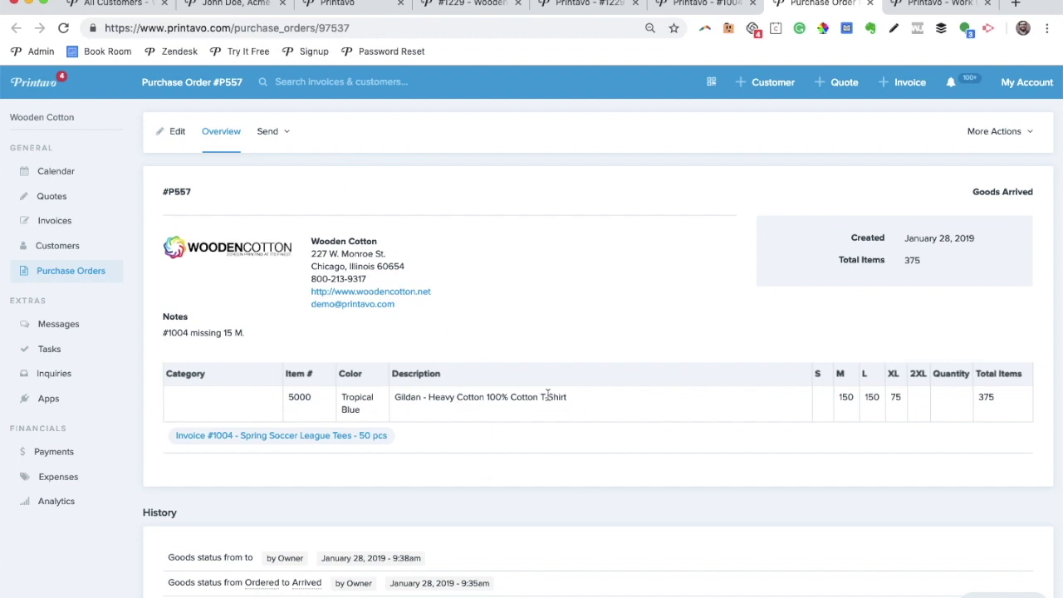
left_click(85, 274)
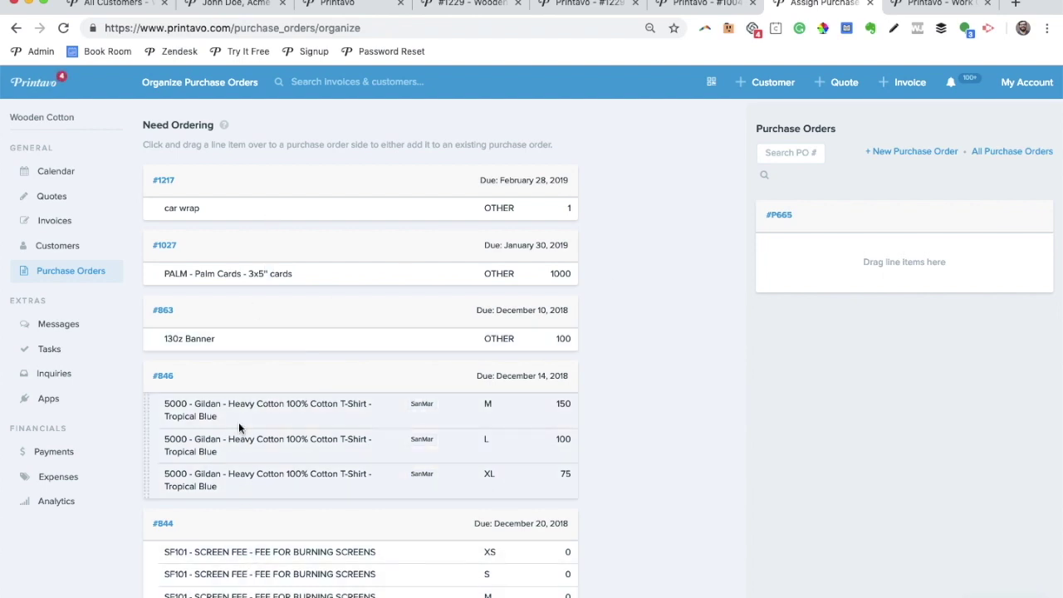
left_click_drag(238, 422, 881, 235)
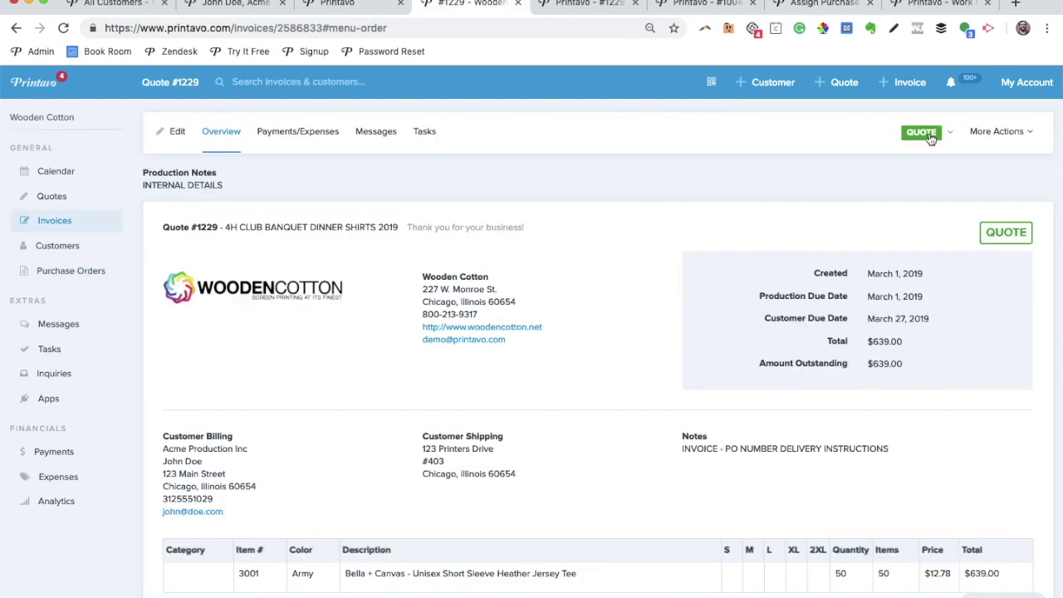
left_click(923, 132)
- Move invoice #1229 from Artwork Approved - Purchasing to Pre-Production status
left_click(881, 253)
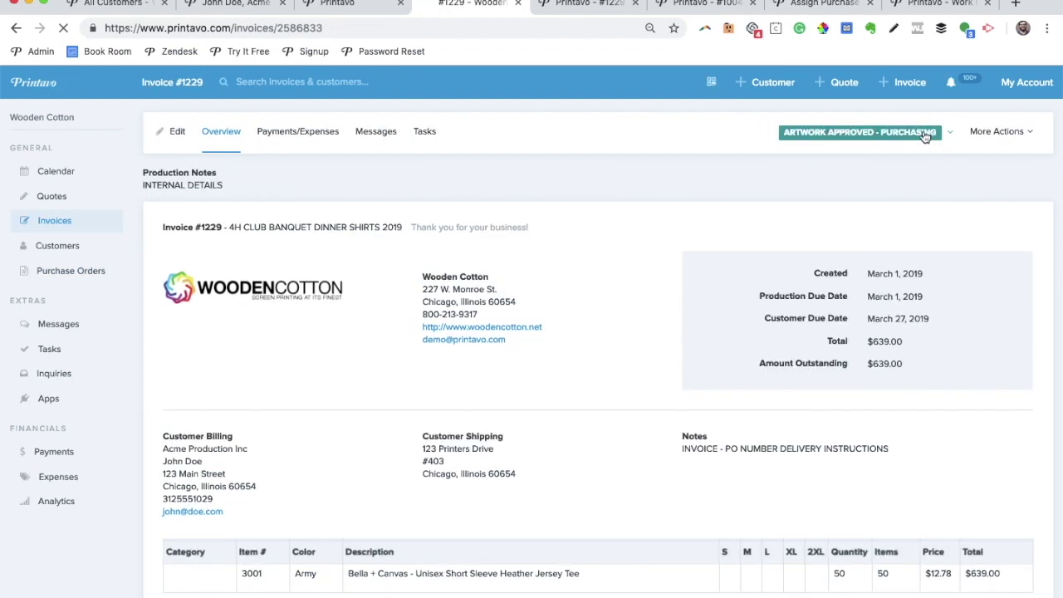
left_click(923, 133)
left_click(852, 273)
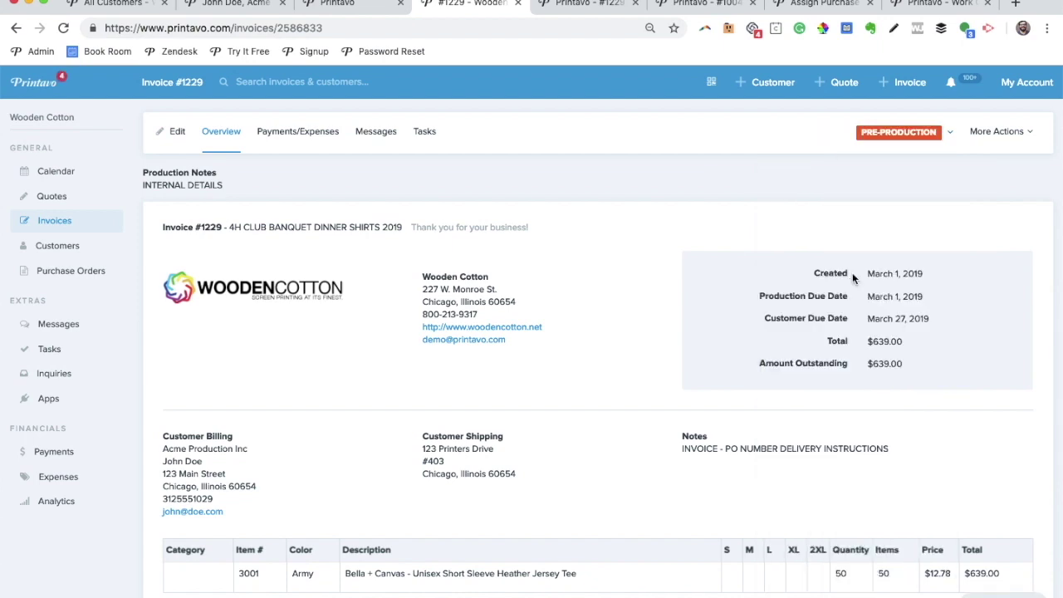
- Add the Embroidery preset tasks to the invoice's task list
left_click(424, 131)
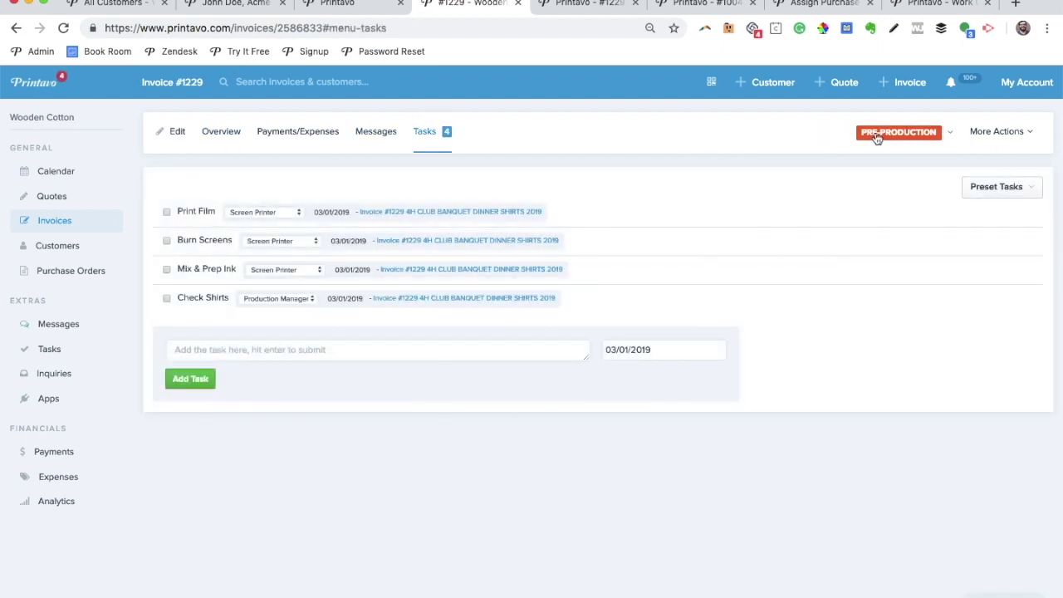
left_click(1003, 187)
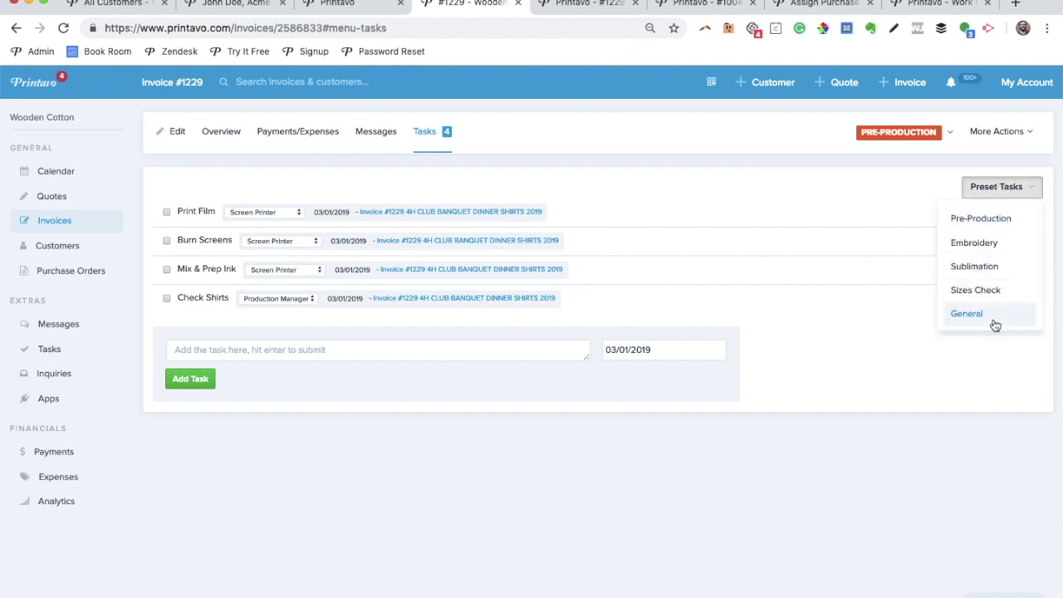
left_click(988, 248)
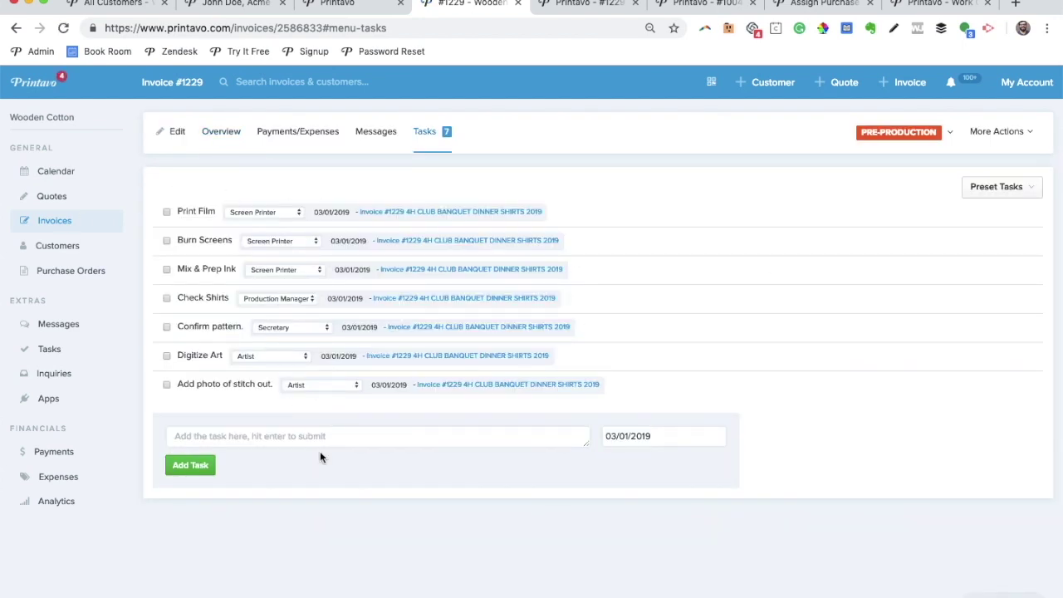
- Mark Digitize Art, Confirm pattern, Check Shirts, Mix & Prep Ink and Burn Screens completed
left_click(167, 355)
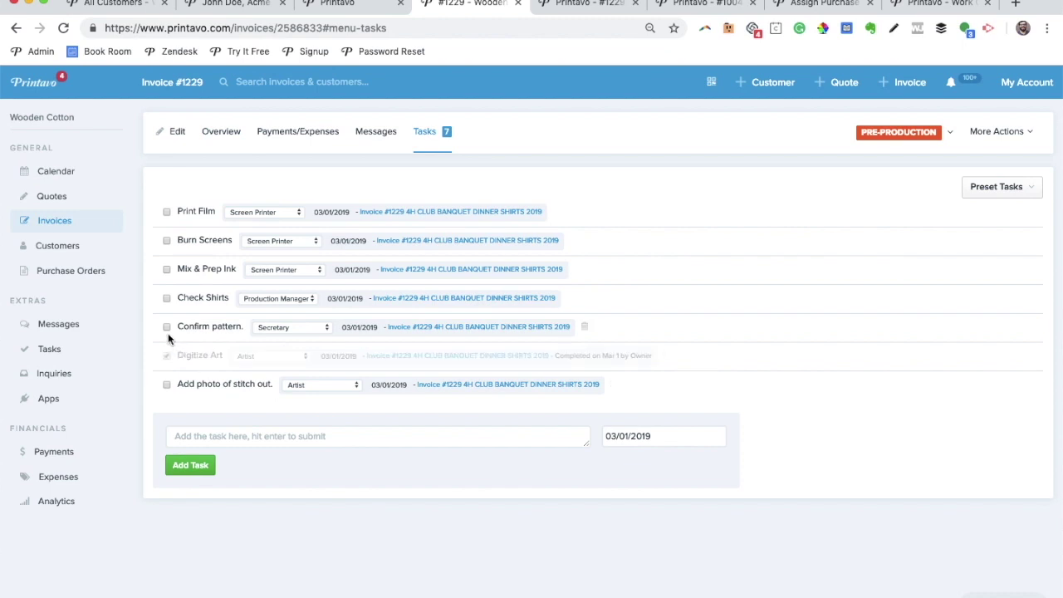
left_click(167, 326)
left_click(167, 298)
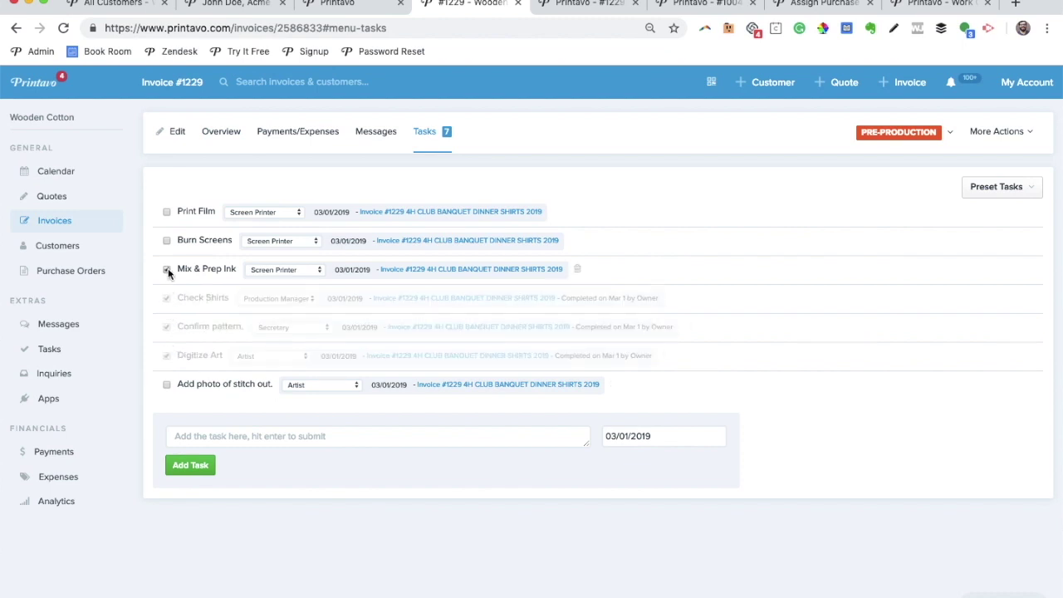
left_click(166, 268)
left_click(166, 240)
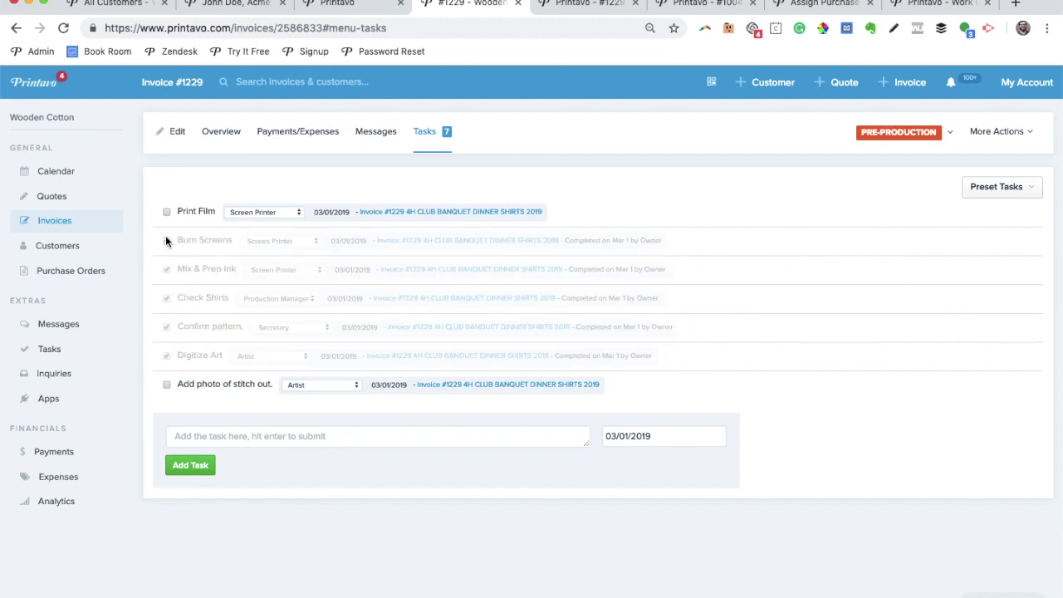
- Check the all-tasks list, then return and switch to the Work Order page
left_click(49, 351)
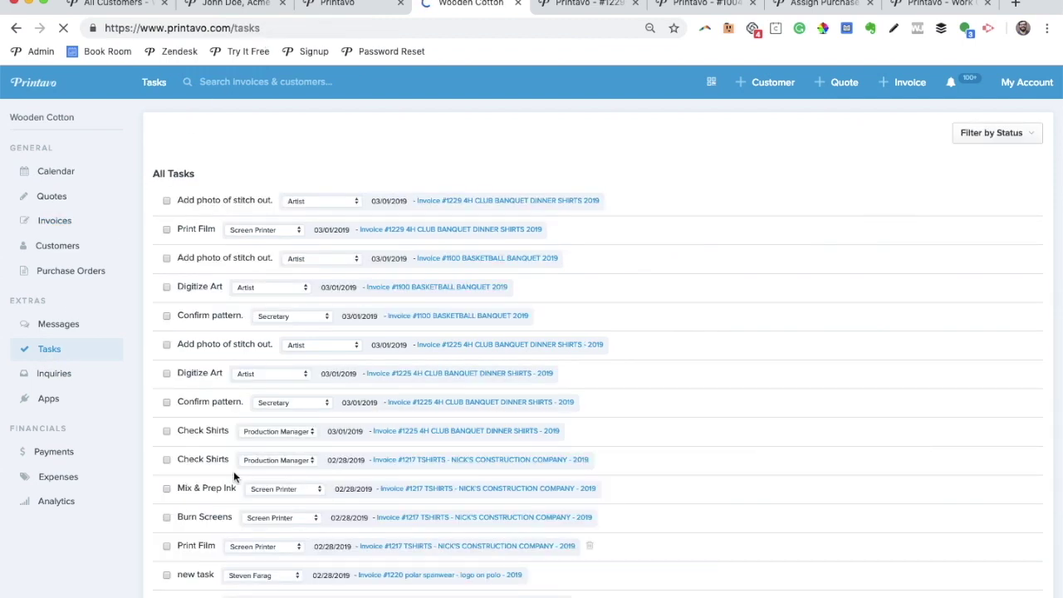
key("super+bracketleft")
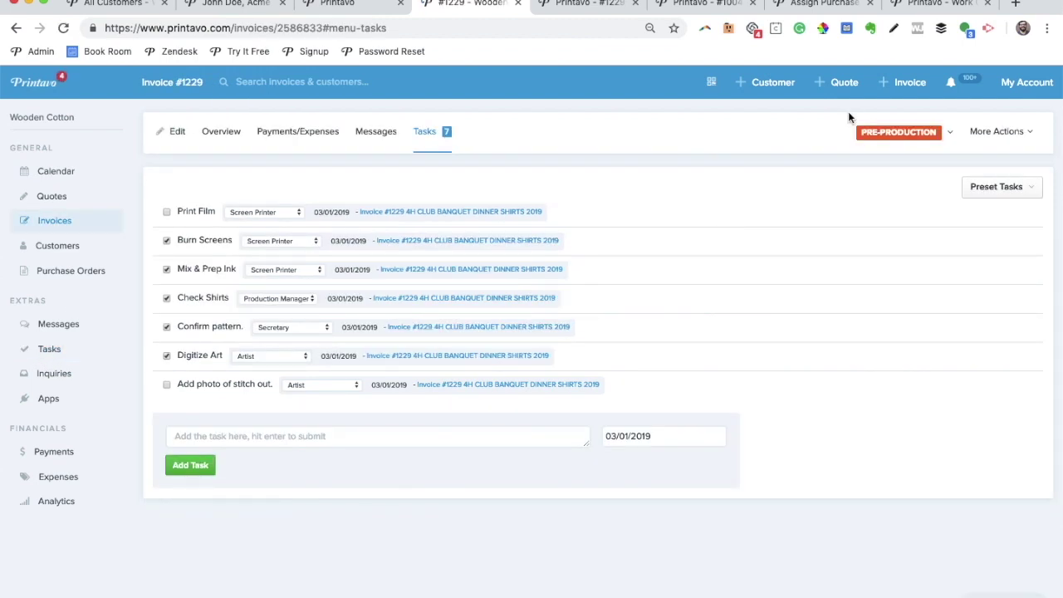
left_click(930, 4)
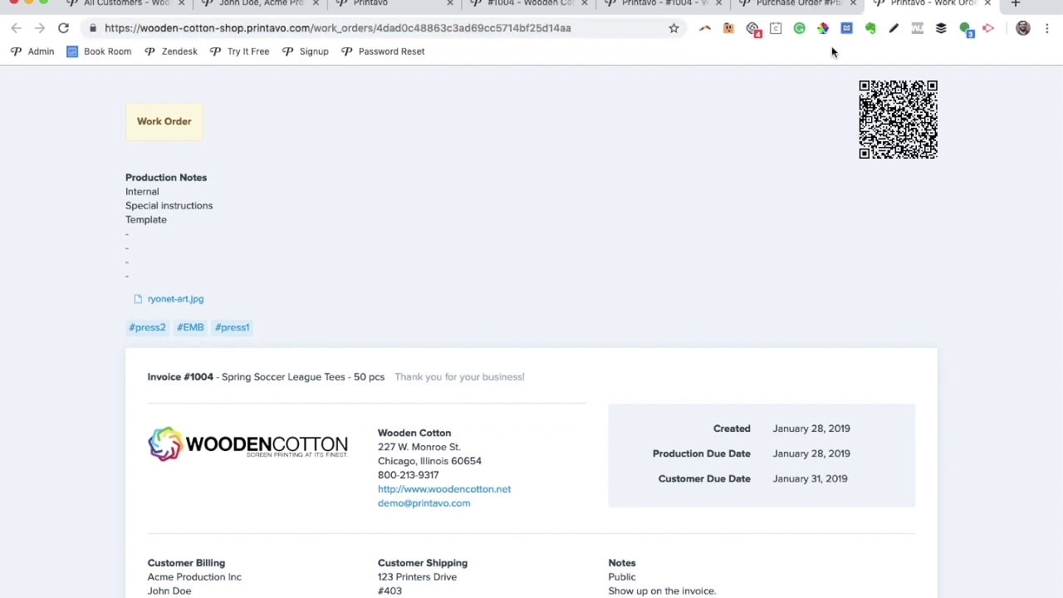
scroll(718, 255, "down", 10)
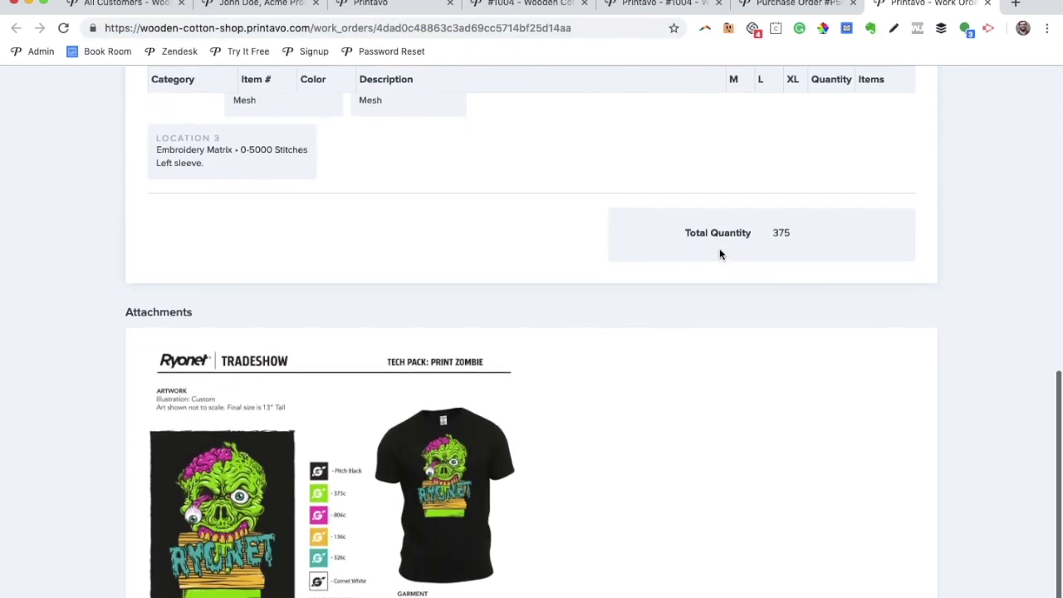
scroll(719, 254, "up", 5)
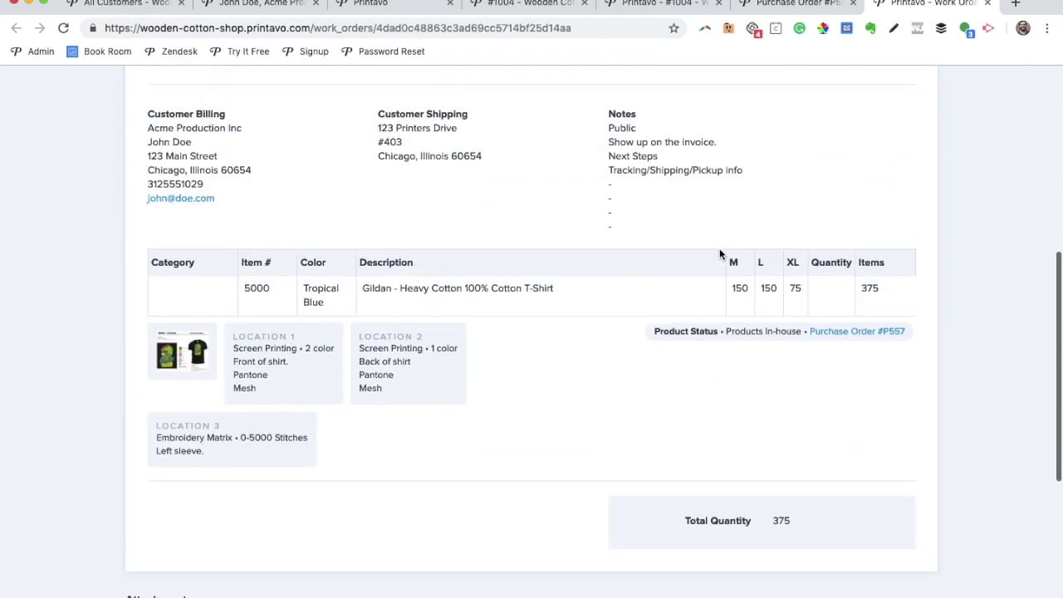
scroll(719, 248, "up", 3)
scroll(719, 248, "up", 3)
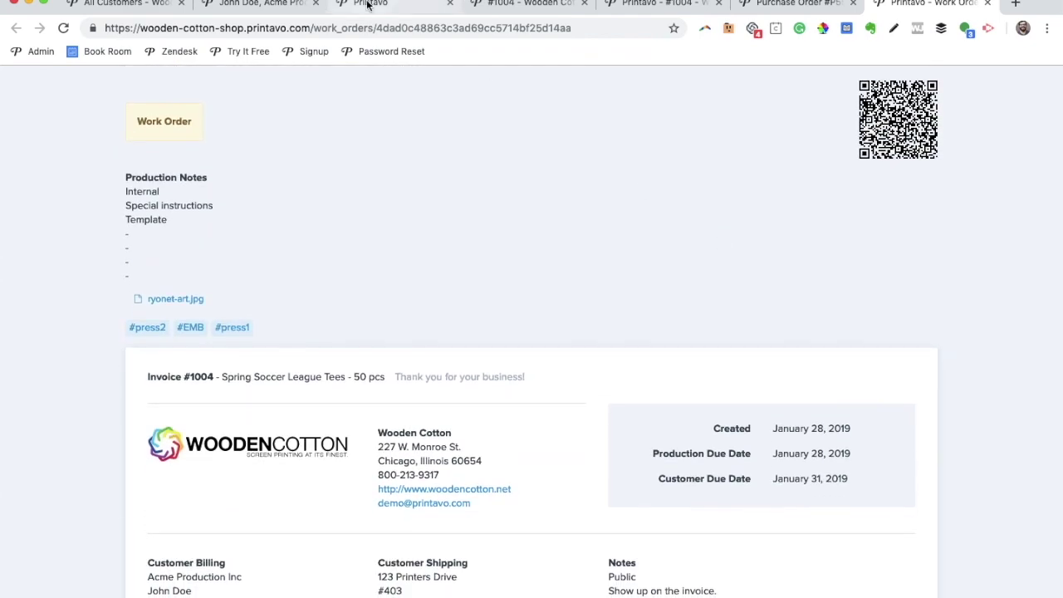
left_click(374, 27)
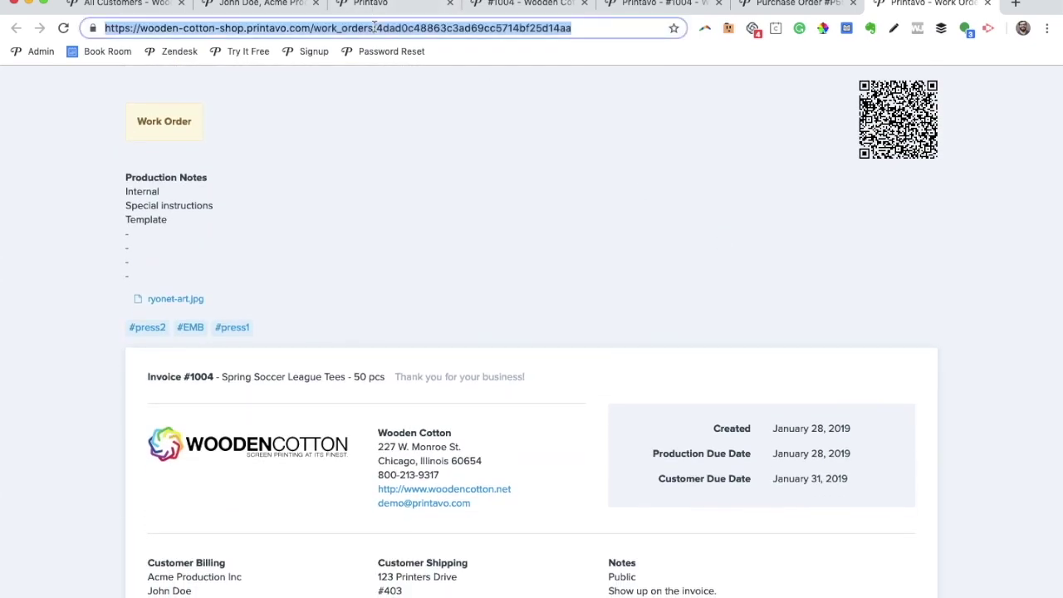
- Return to invoice #1229 and set its status to Completed - Ready to Ship
left_click(471, 5)
left_click(912, 125)
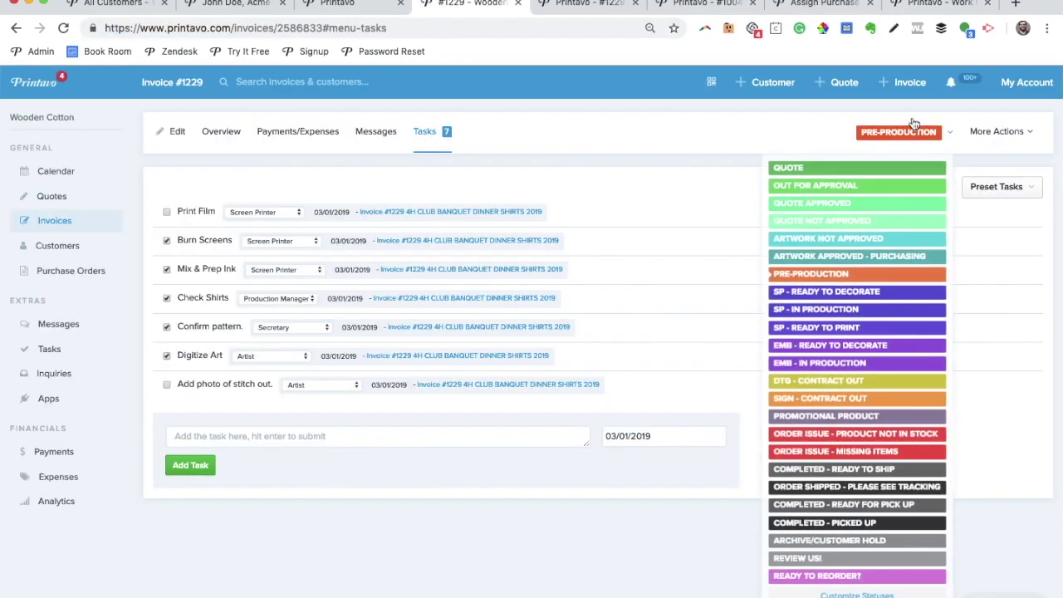
left_click(897, 470)
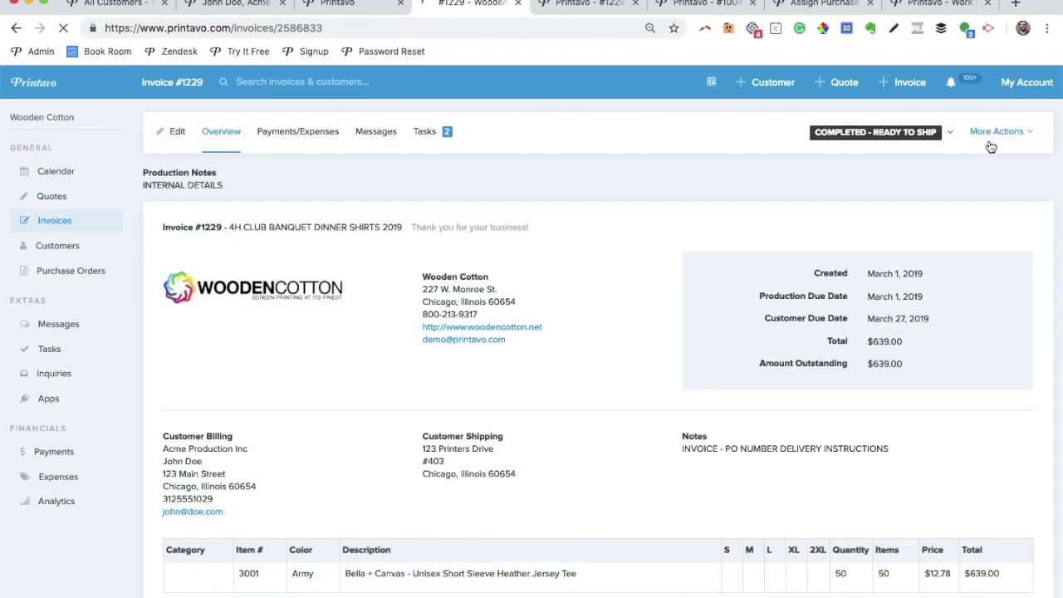
- Create a shipping label for a 1-pound package with the $6.95 First USPS Priority rate
left_click(990, 146)
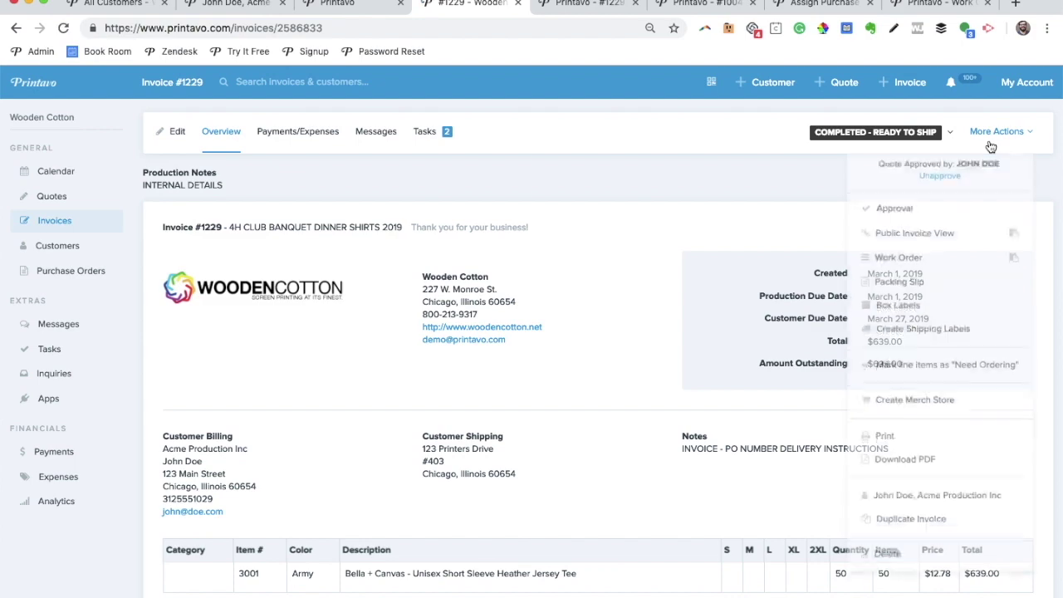
left_click(909, 329)
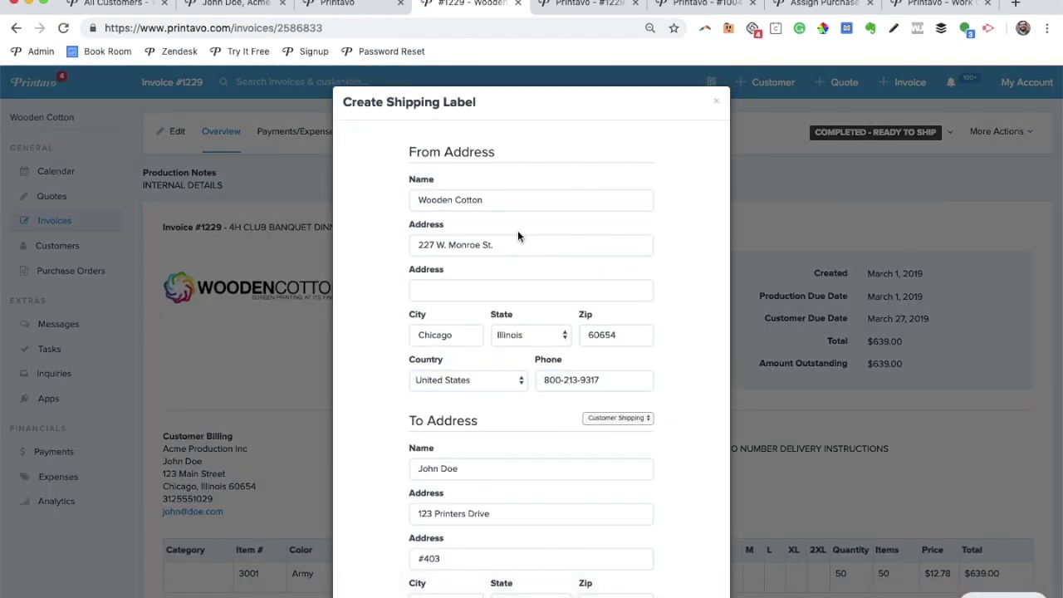
scroll(518, 236, "down", 4)
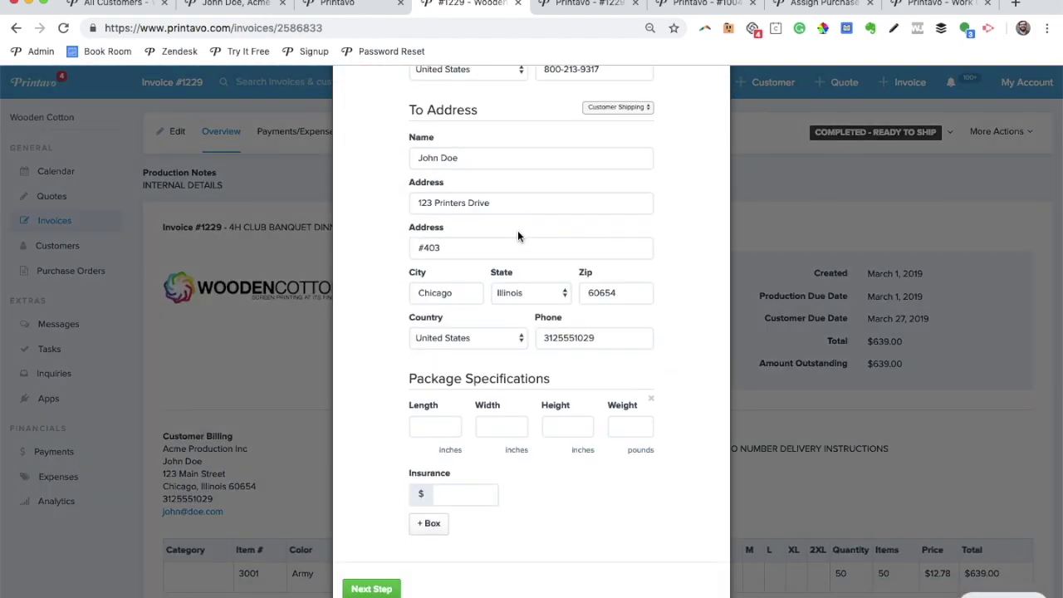
left_click(624, 423)
type("1")
left_click(378, 589)
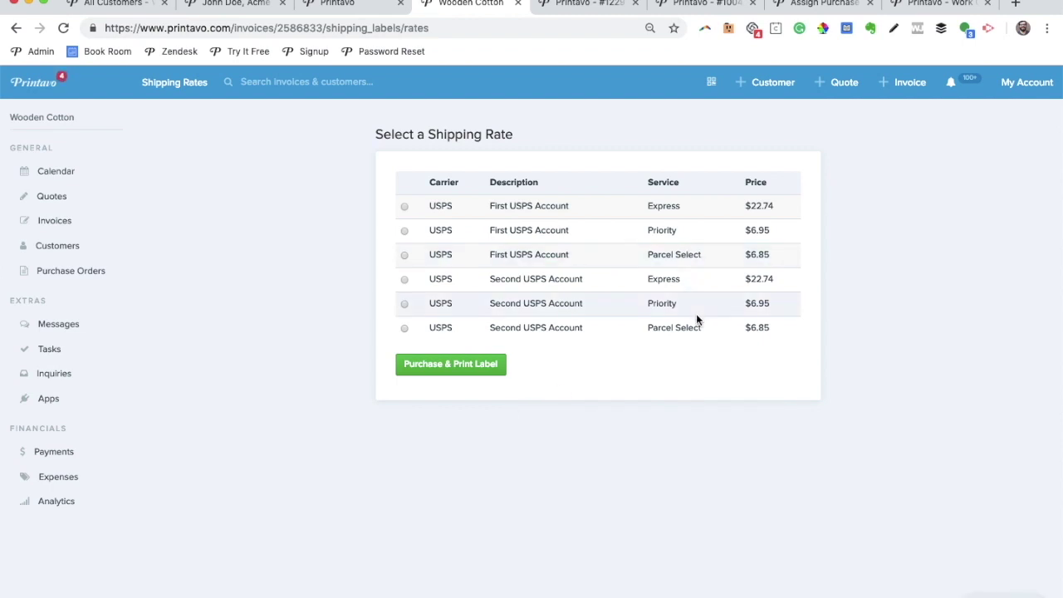
left_click(405, 233)
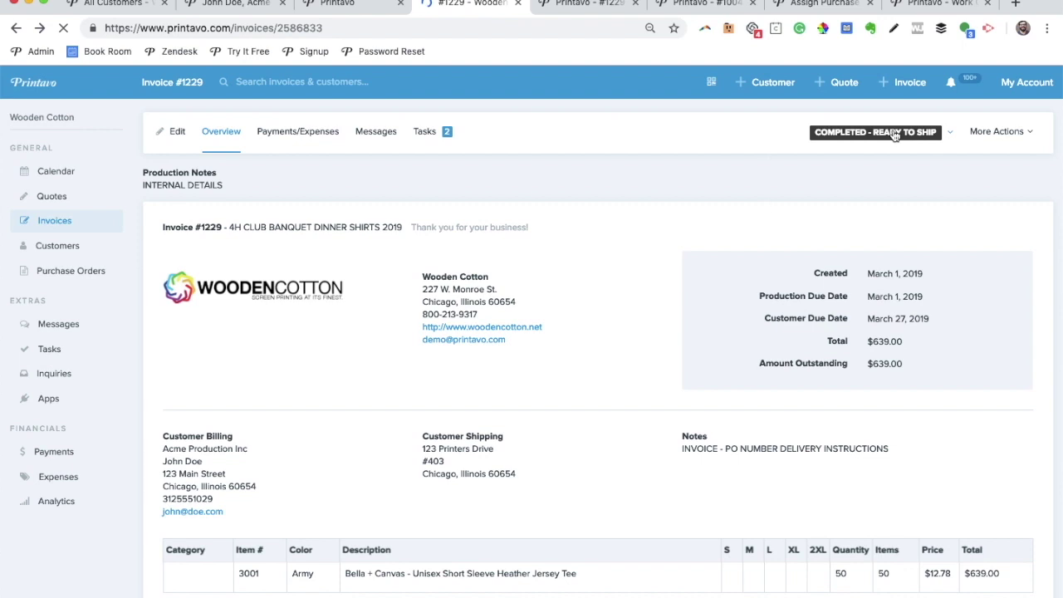
left_click(880, 132)
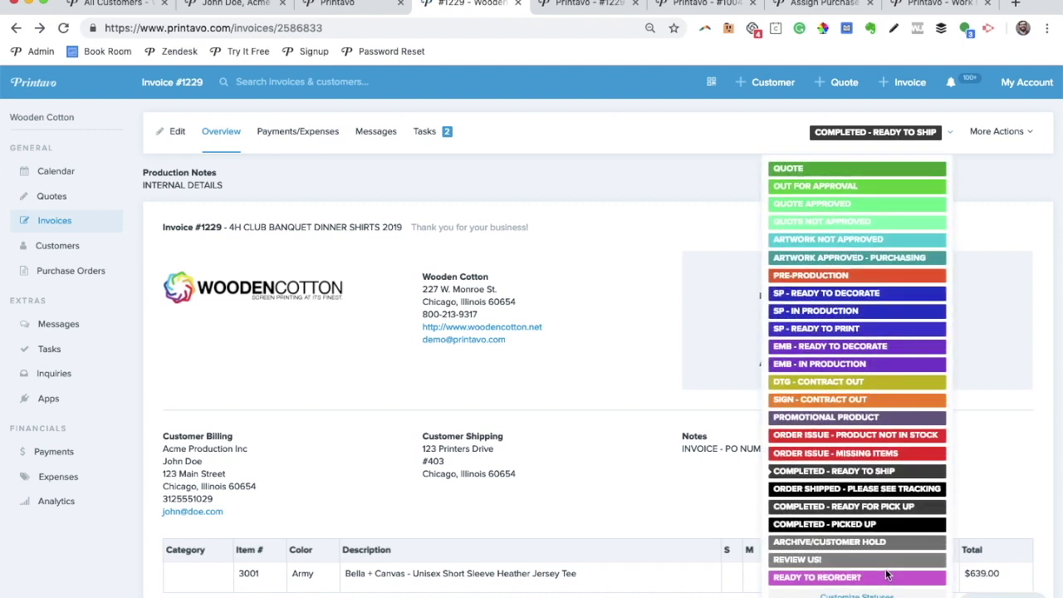
- Change invoice #1229's status to Review Us!, leaving the More Actions menu unused
left_click(881, 561)
left_click(996, 131)
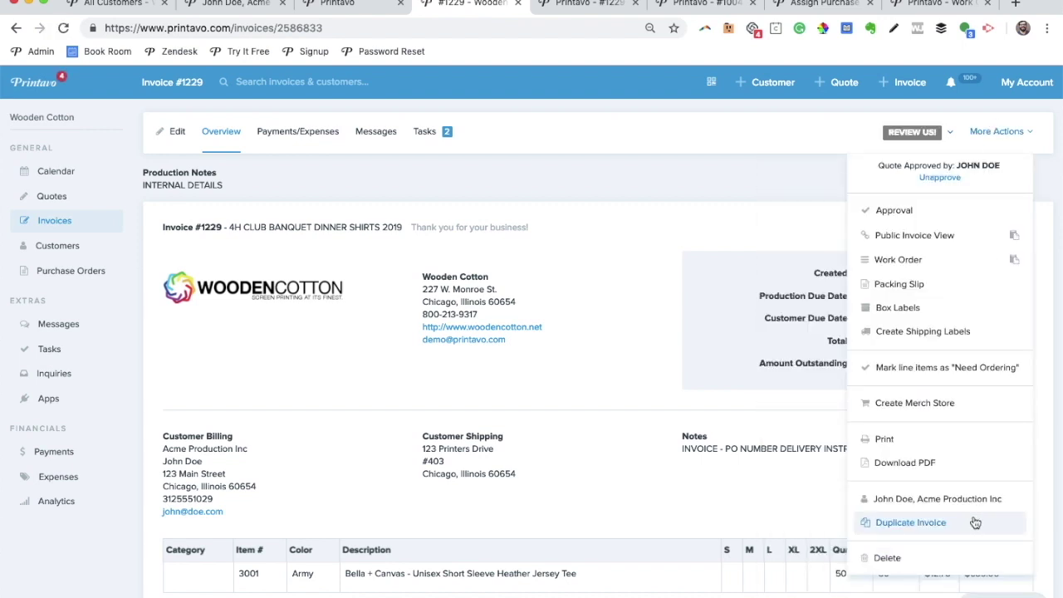
left_click(593, 237)
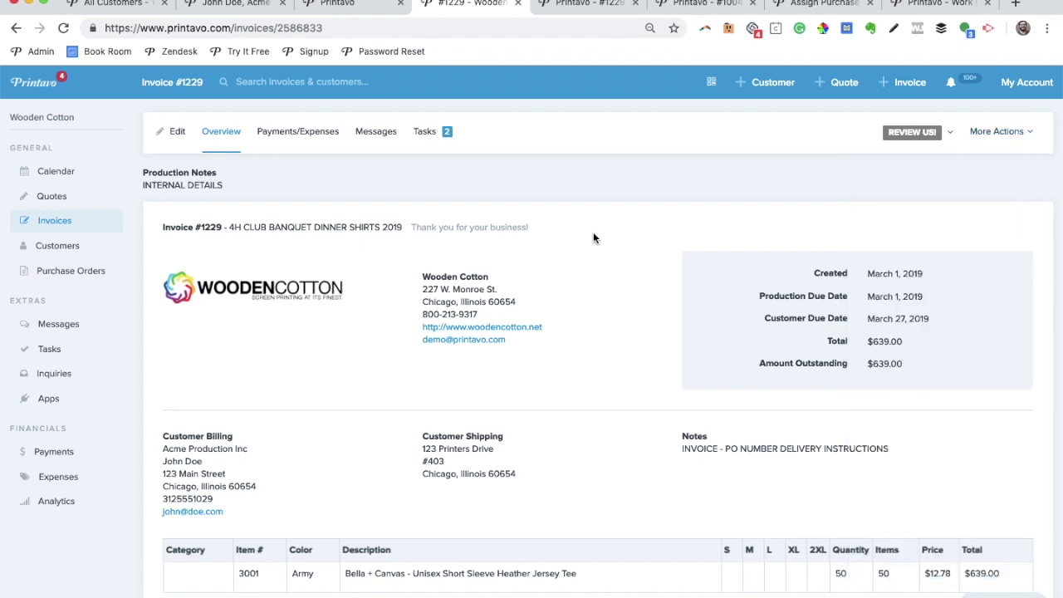